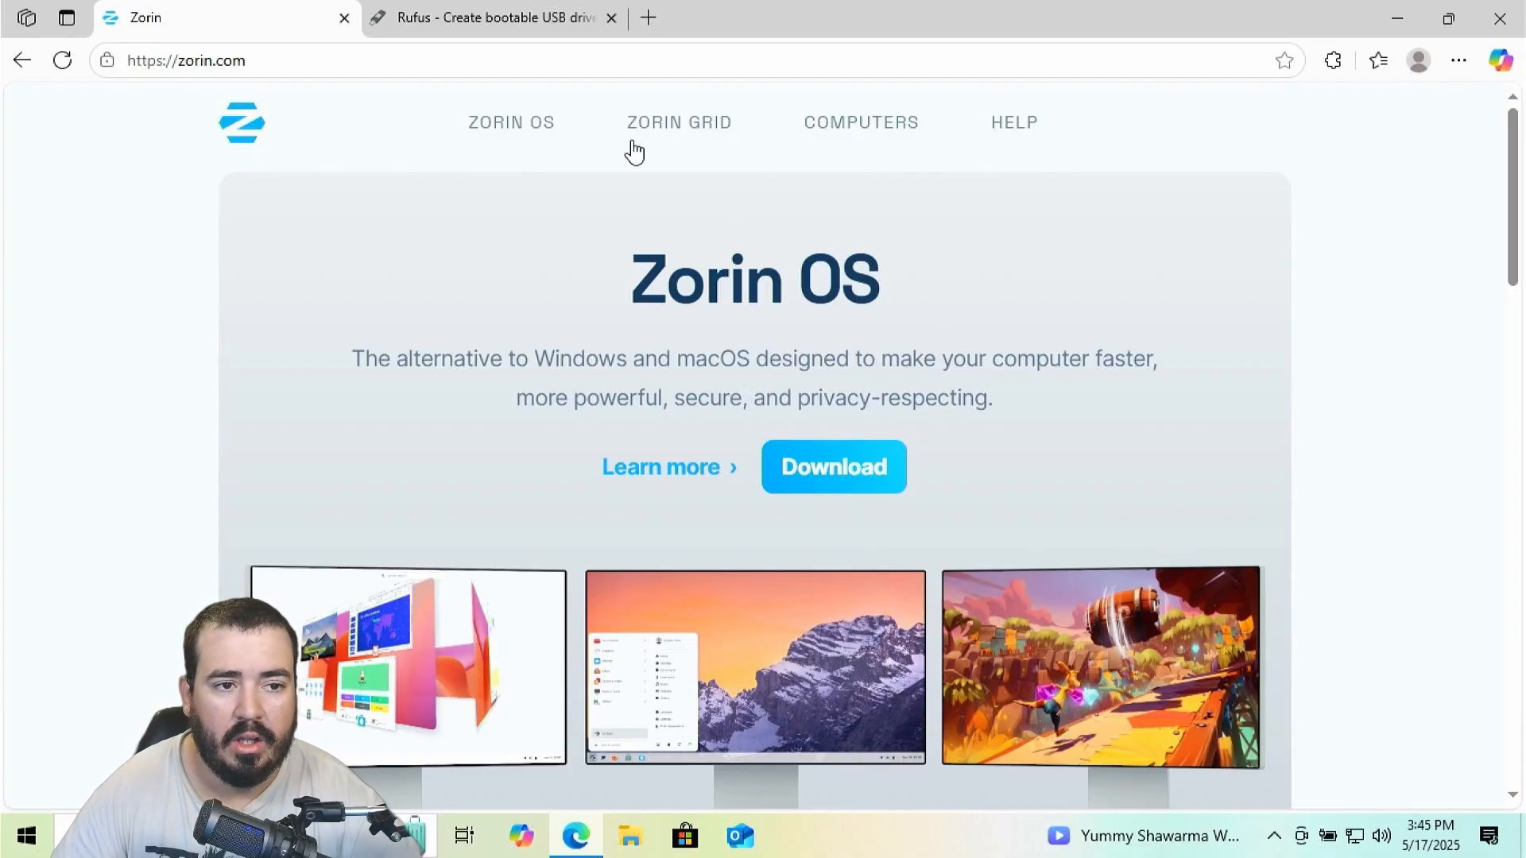
Go to the Zorin OS download page and scroll down to the Pro/Core/Education comparison table
left_click(861, 486)
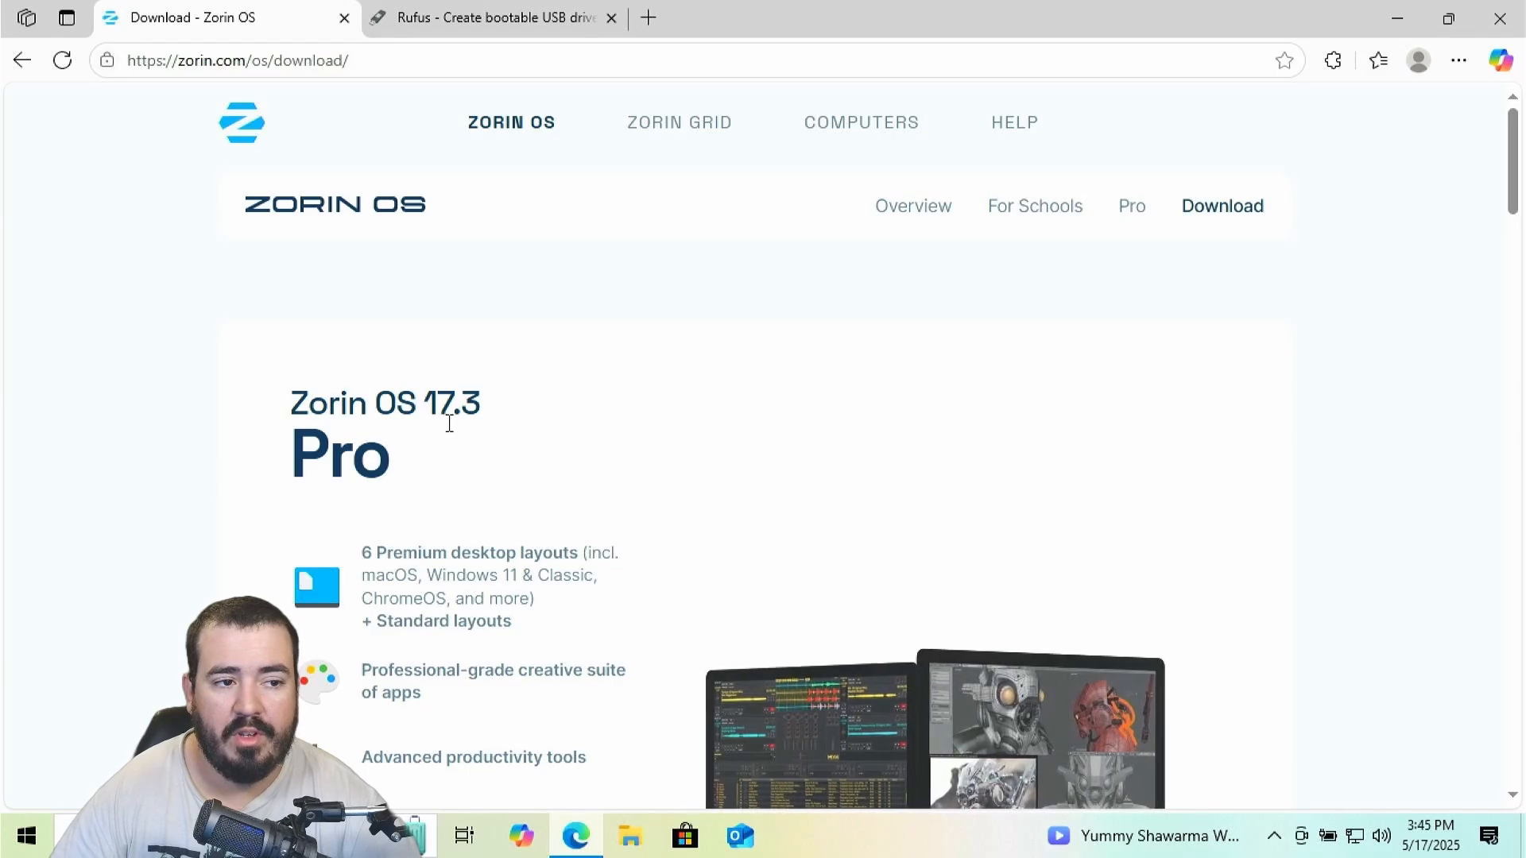
scroll(511, 532, "down", 5)
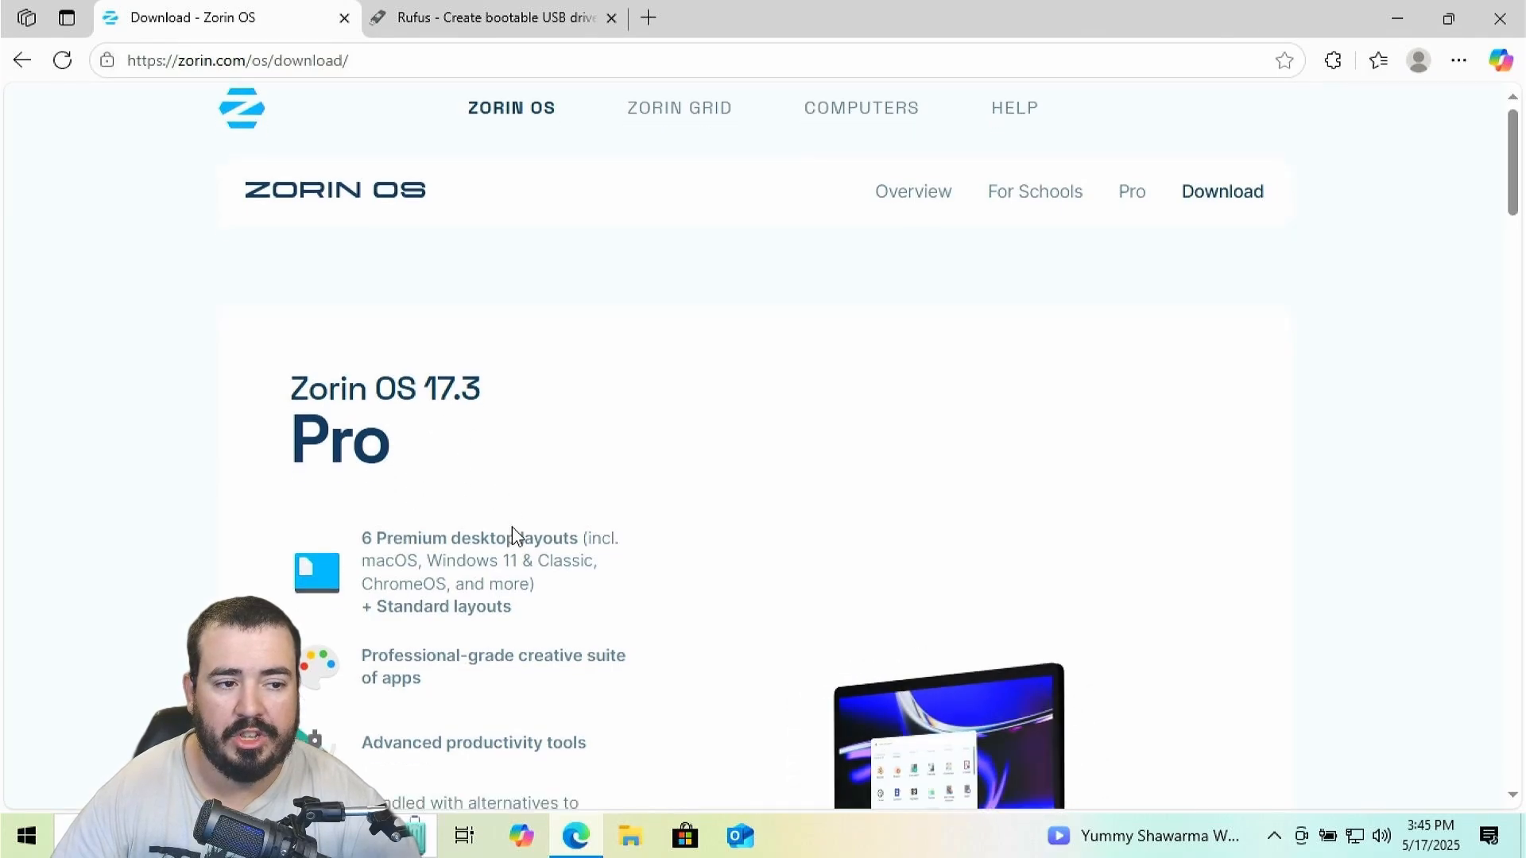
scroll(556, 644, "down", 5)
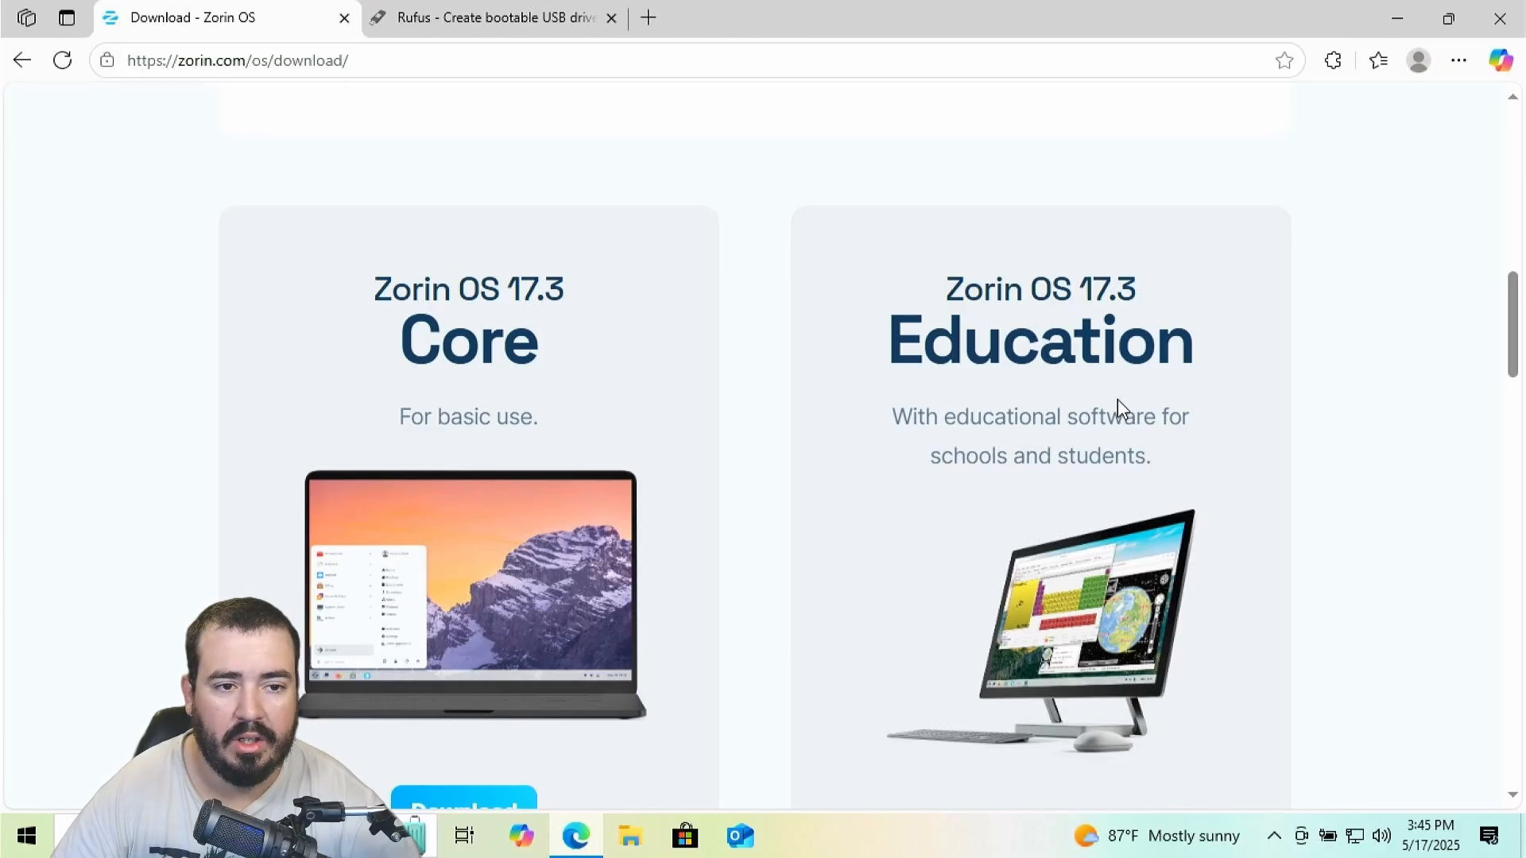
scroll(886, 425, "down", 10)
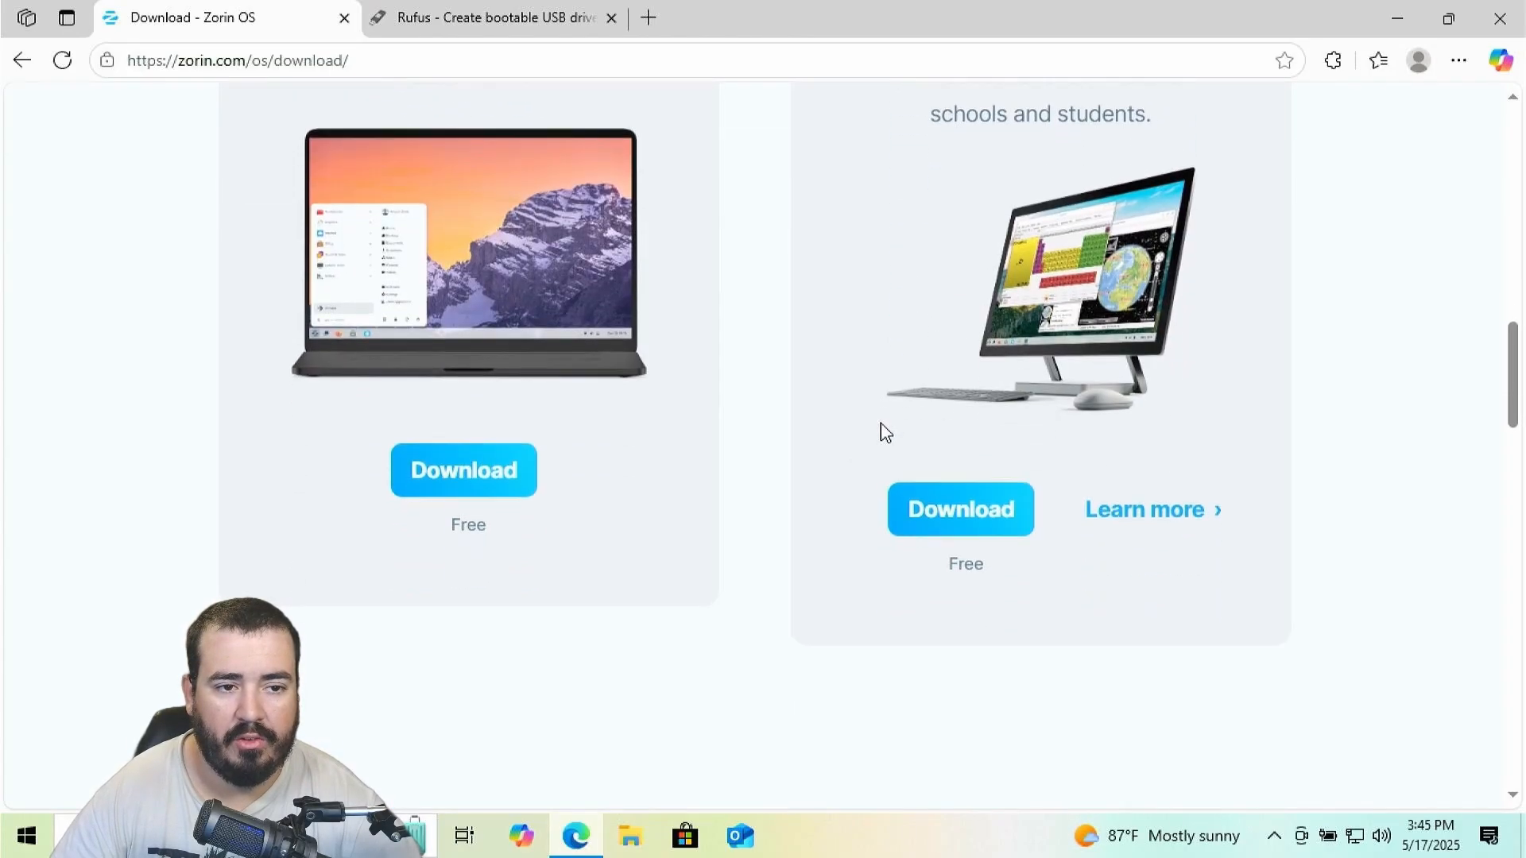
scroll(887, 425, "down", 1)
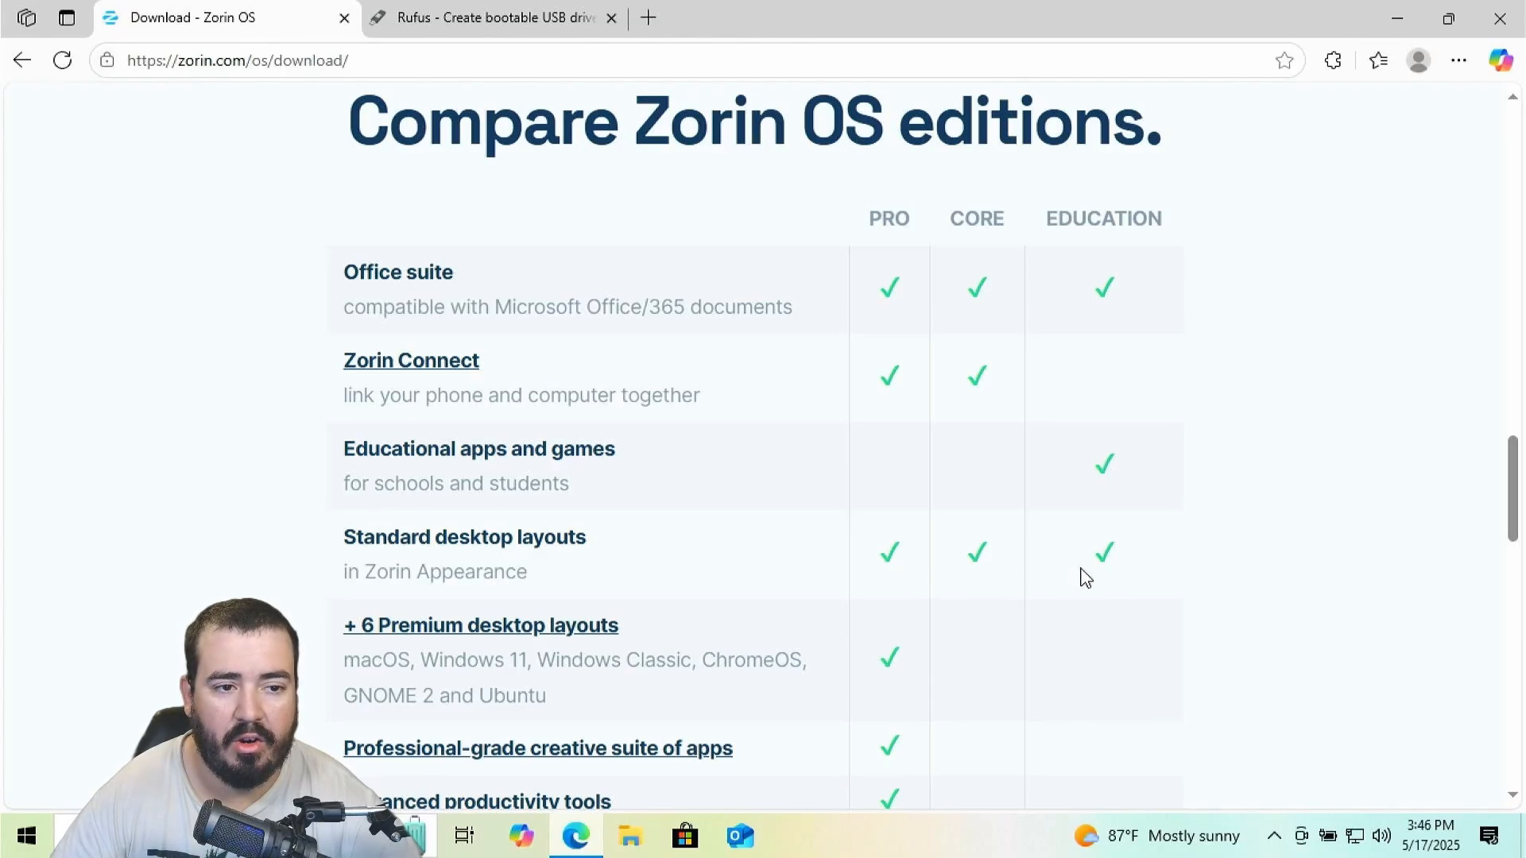
scroll(852, 560, "down", 5)
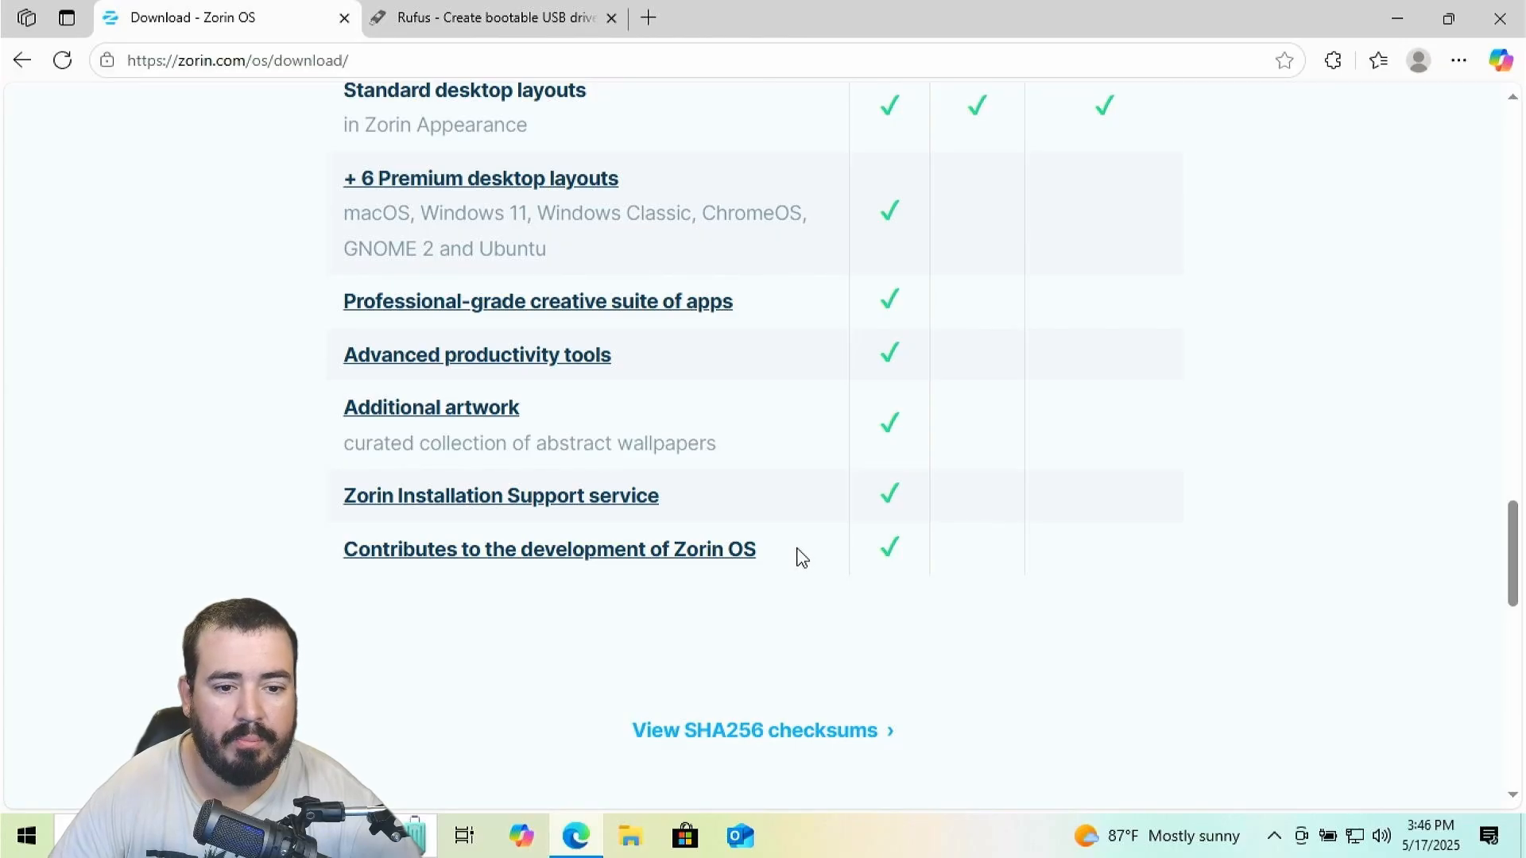
scroll(797, 545, "up", 8)
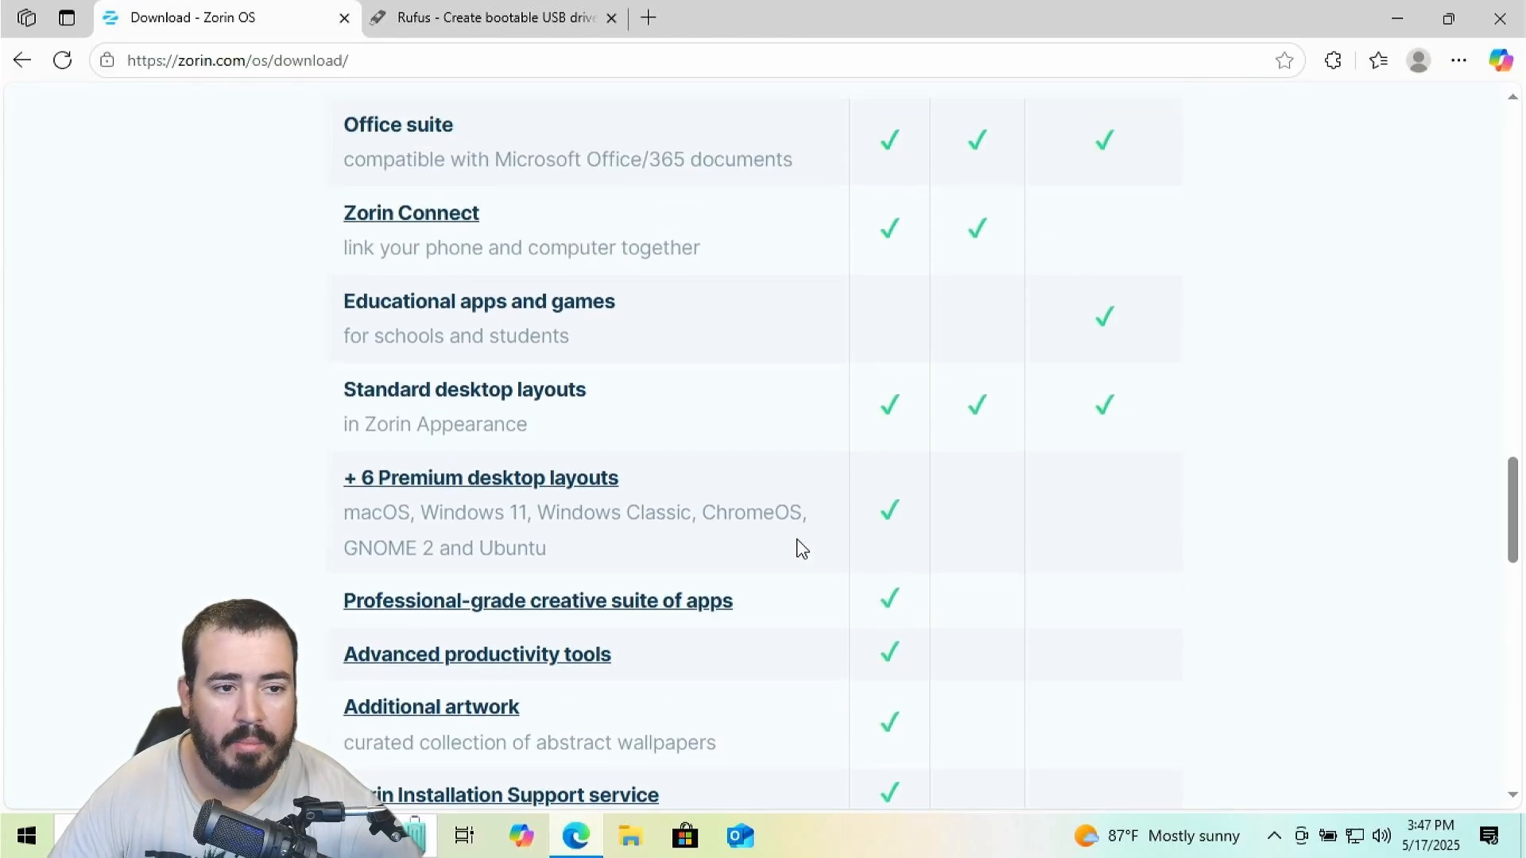
scroll(771, 538, "up", 8)
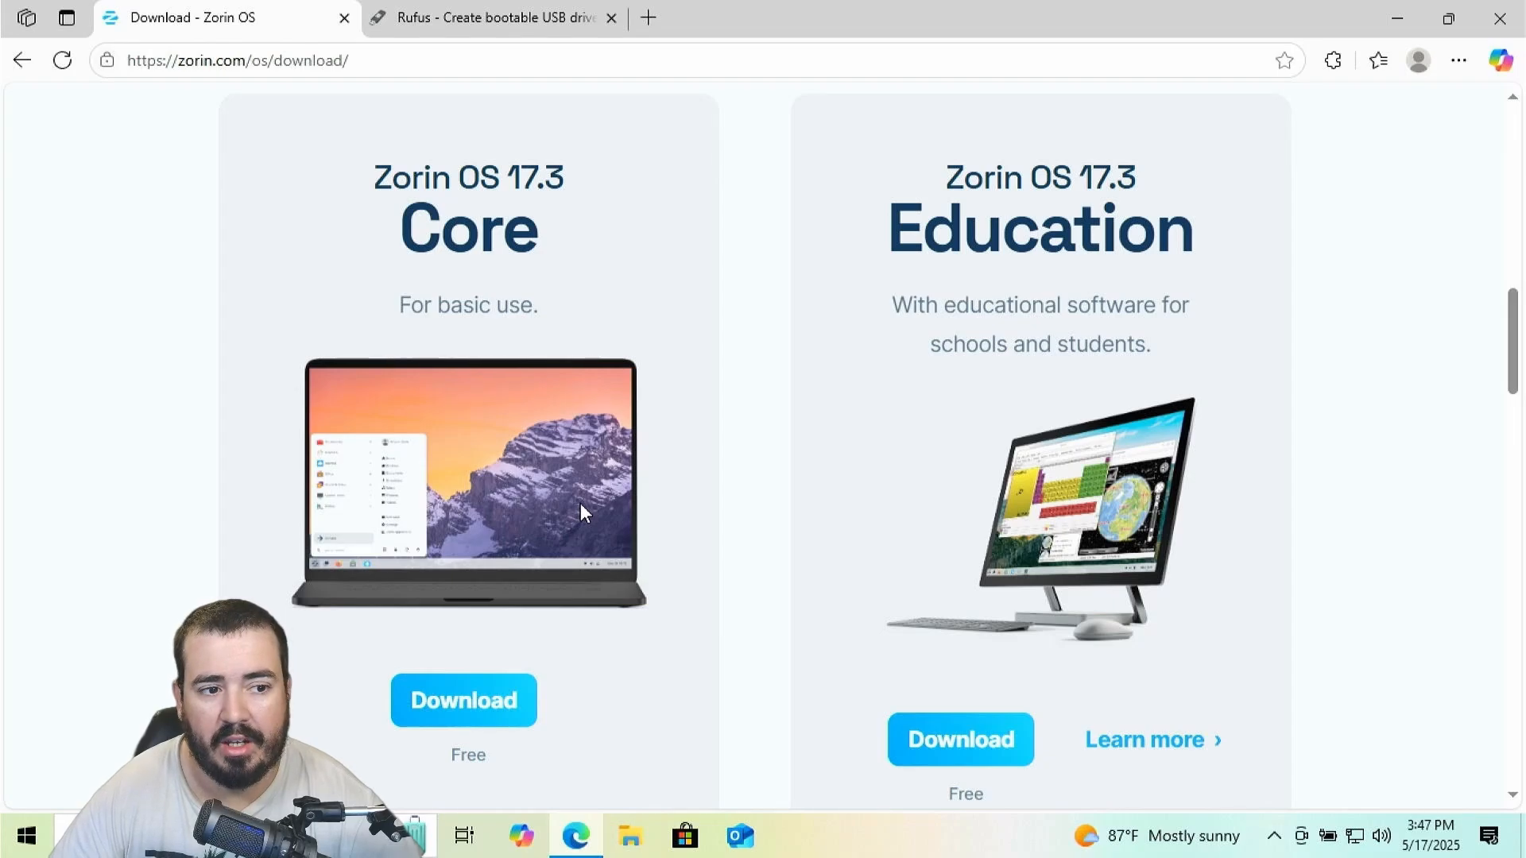
Download the free Zorin OS 17.3 Core ISO, skipping the newsletter signup
left_click(467, 699)
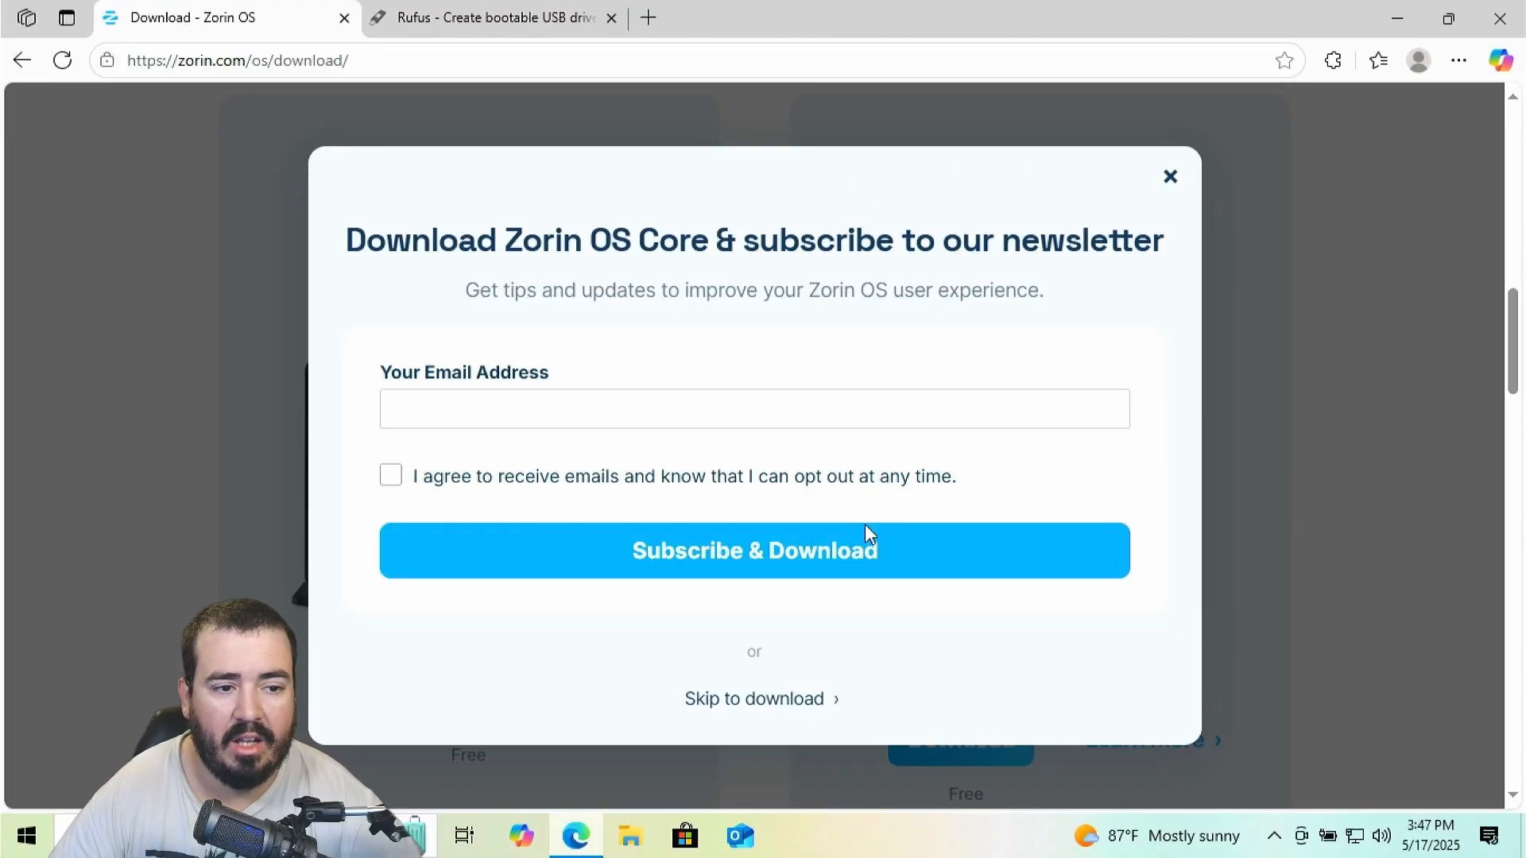
left_click(771, 707)
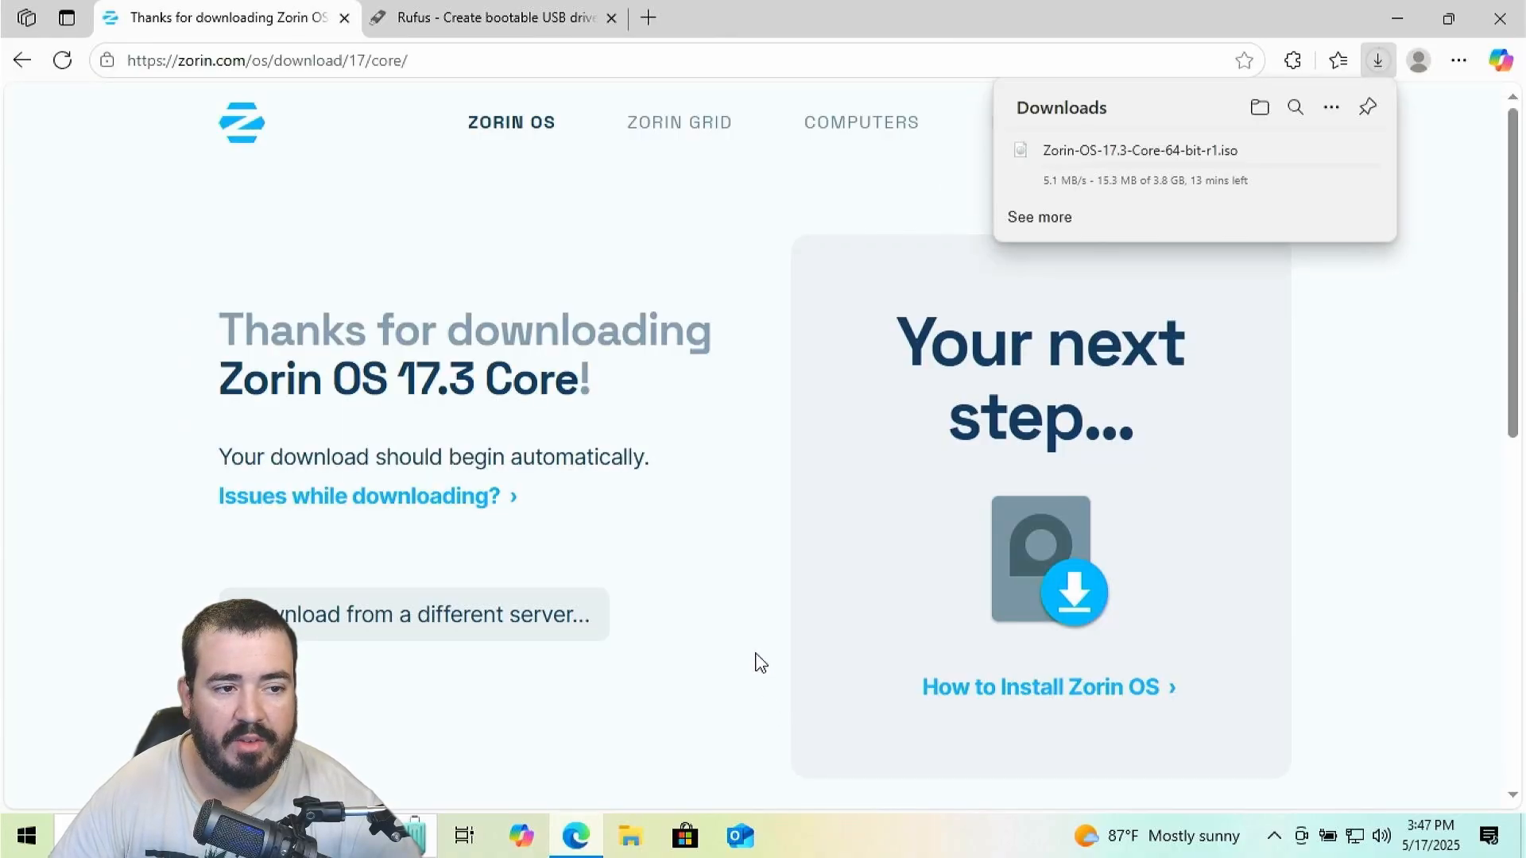
mouse_move(1257, 167)
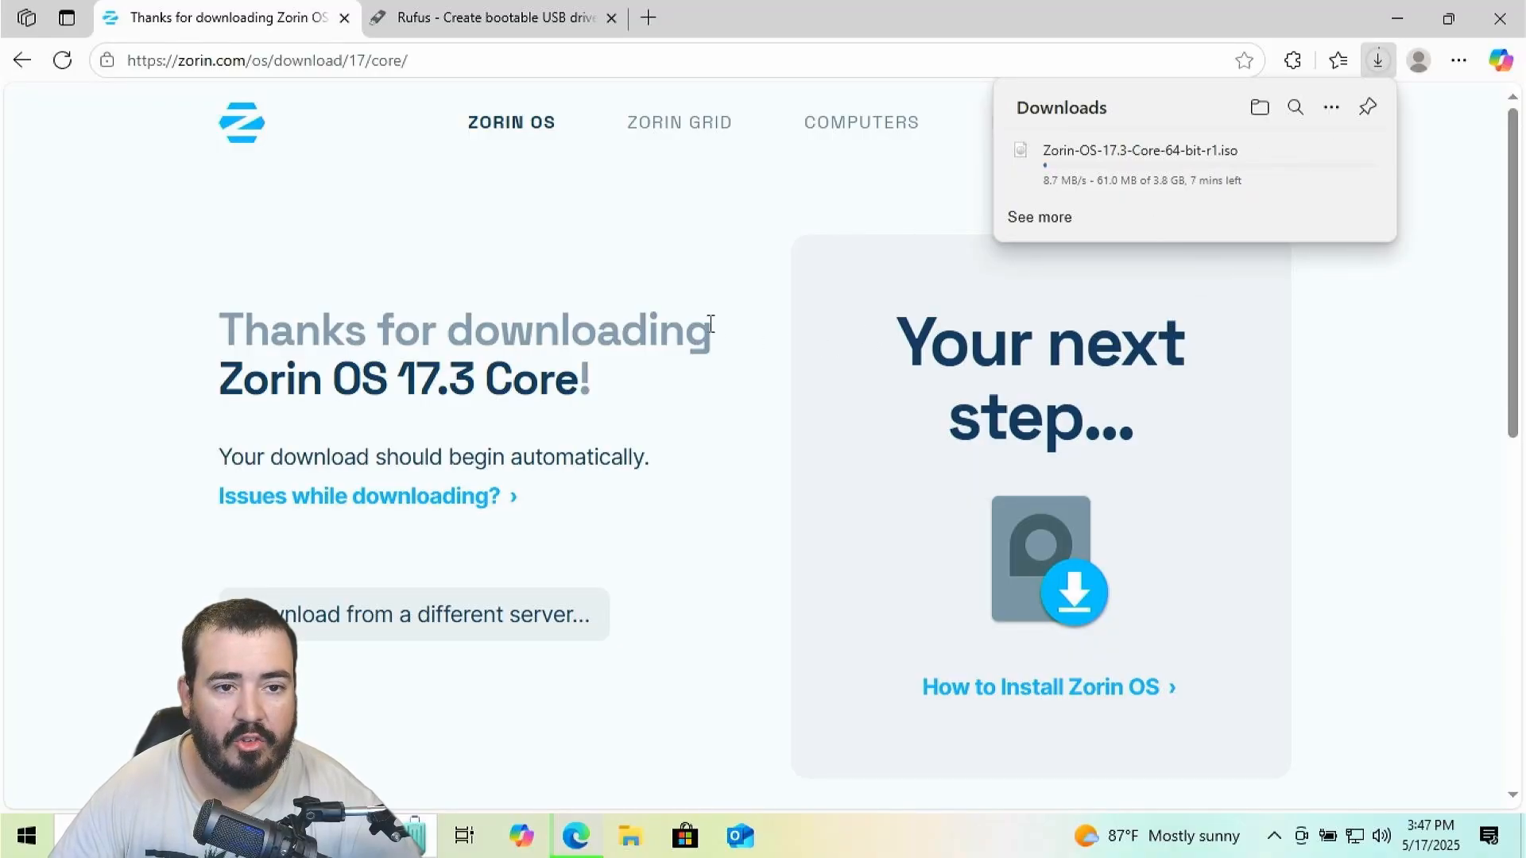
Download the standard 64-bit rufus-4.7.exe and launch it with administrator permission
left_click(515, 22)
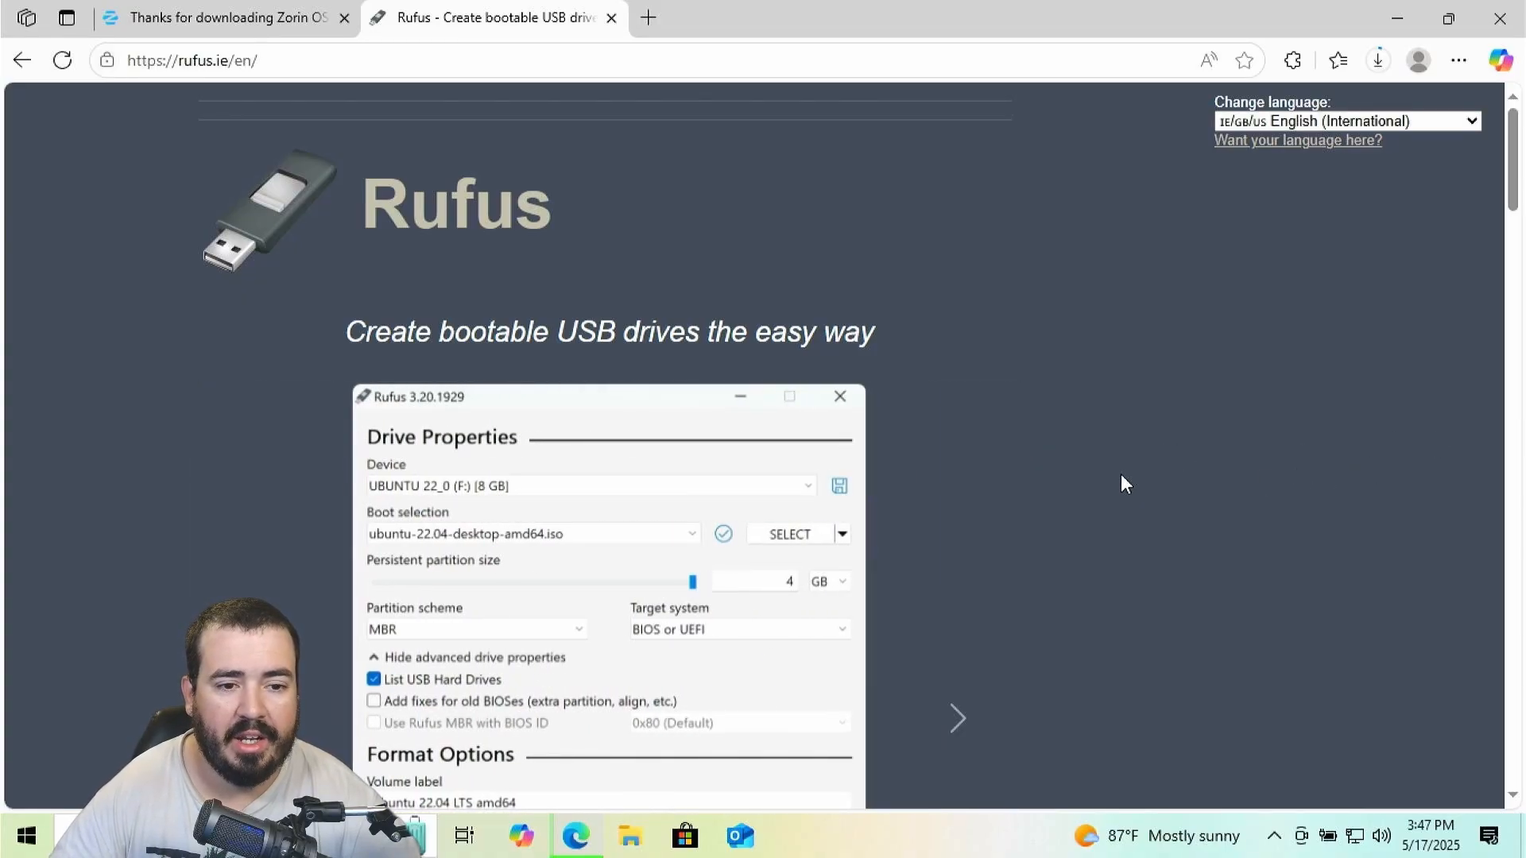
scroll(636, 488, "down", 15)
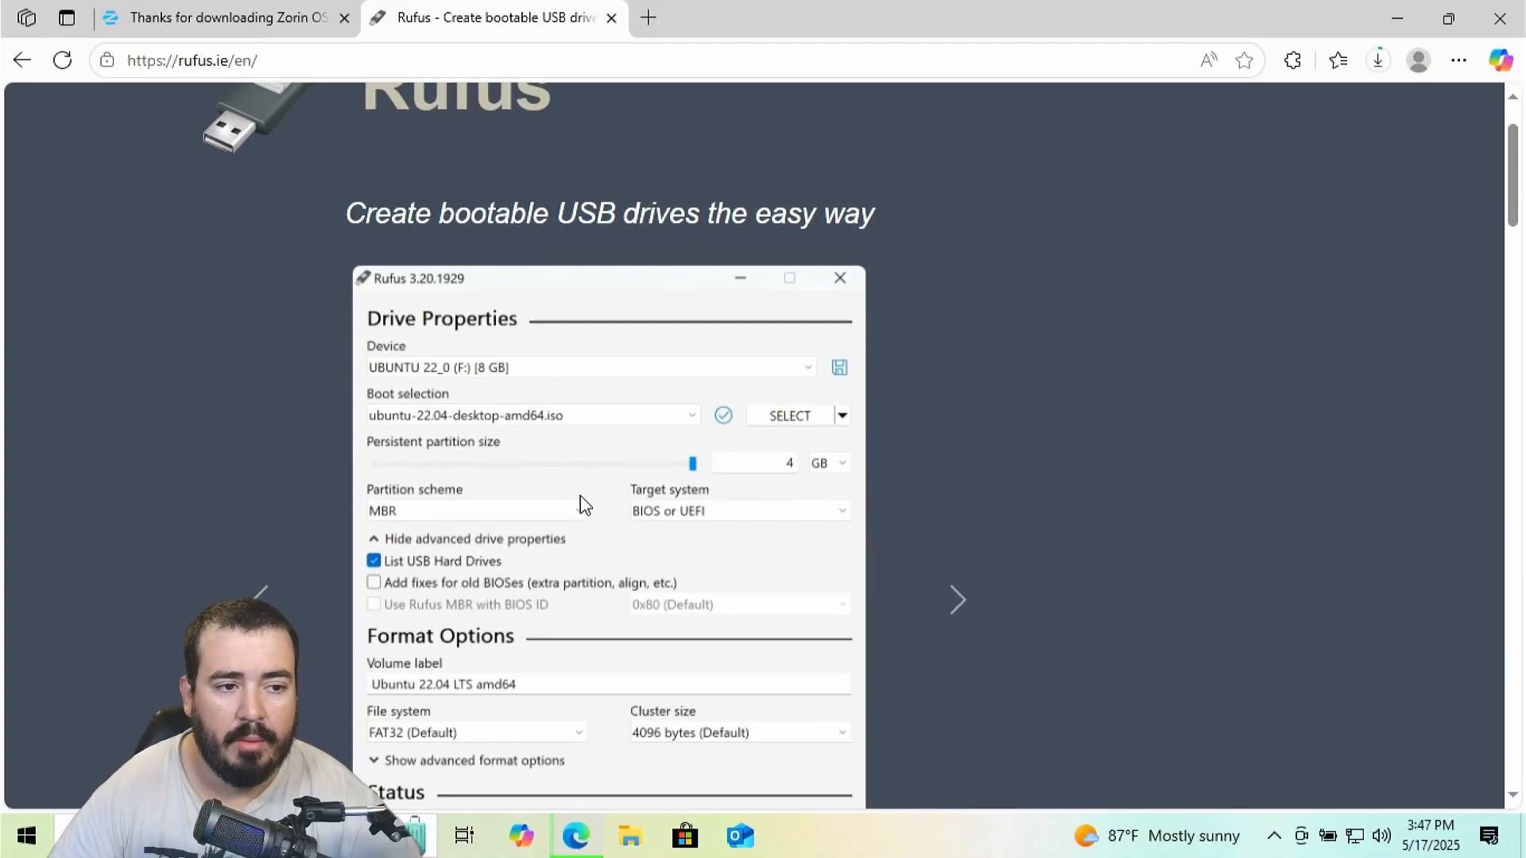
scroll(542, 488, "down", 2)
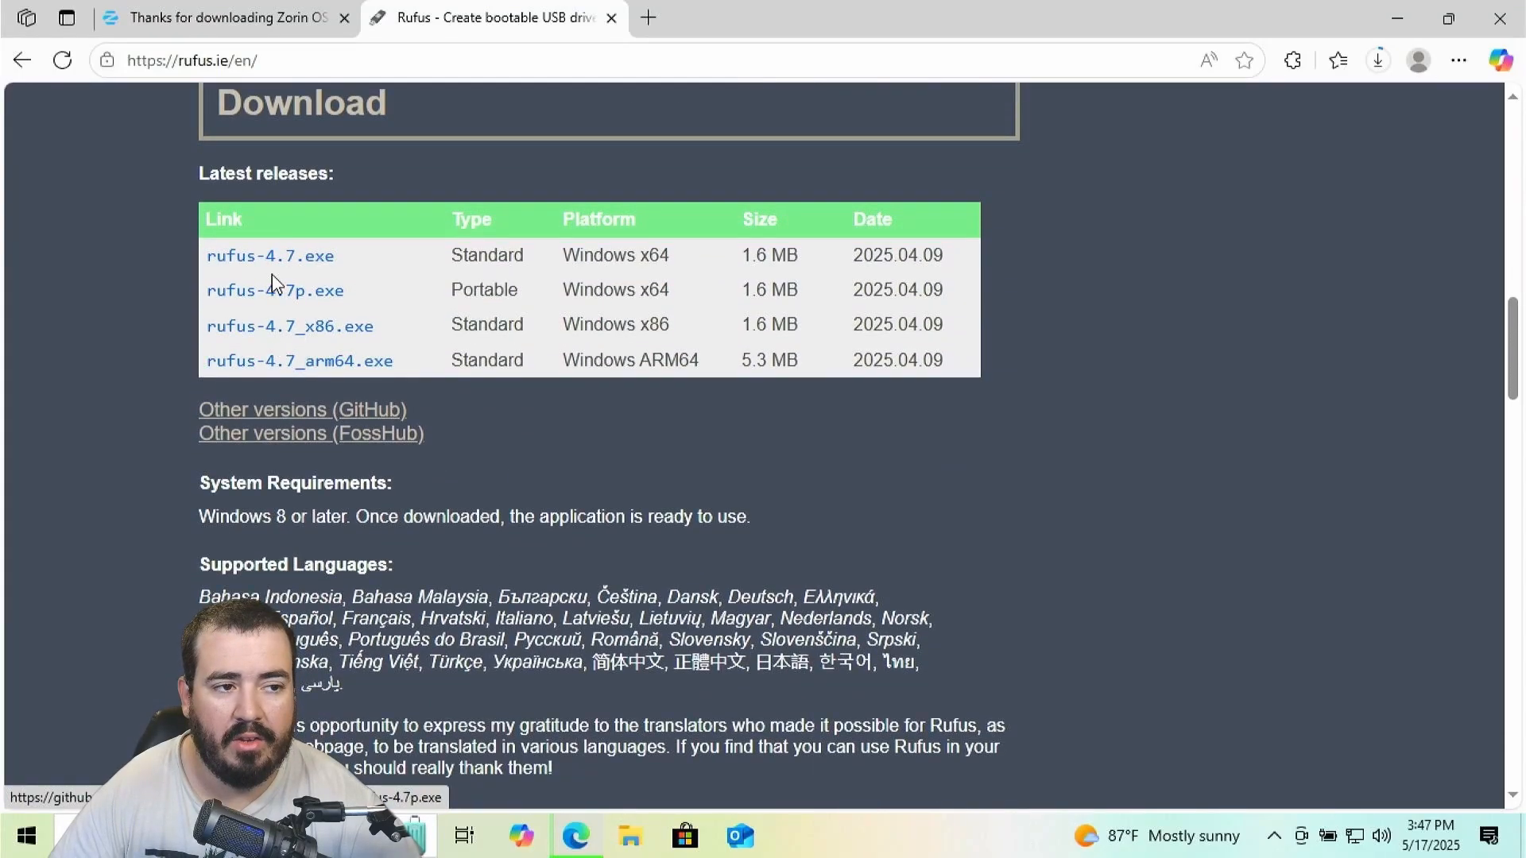
left_click(299, 268)
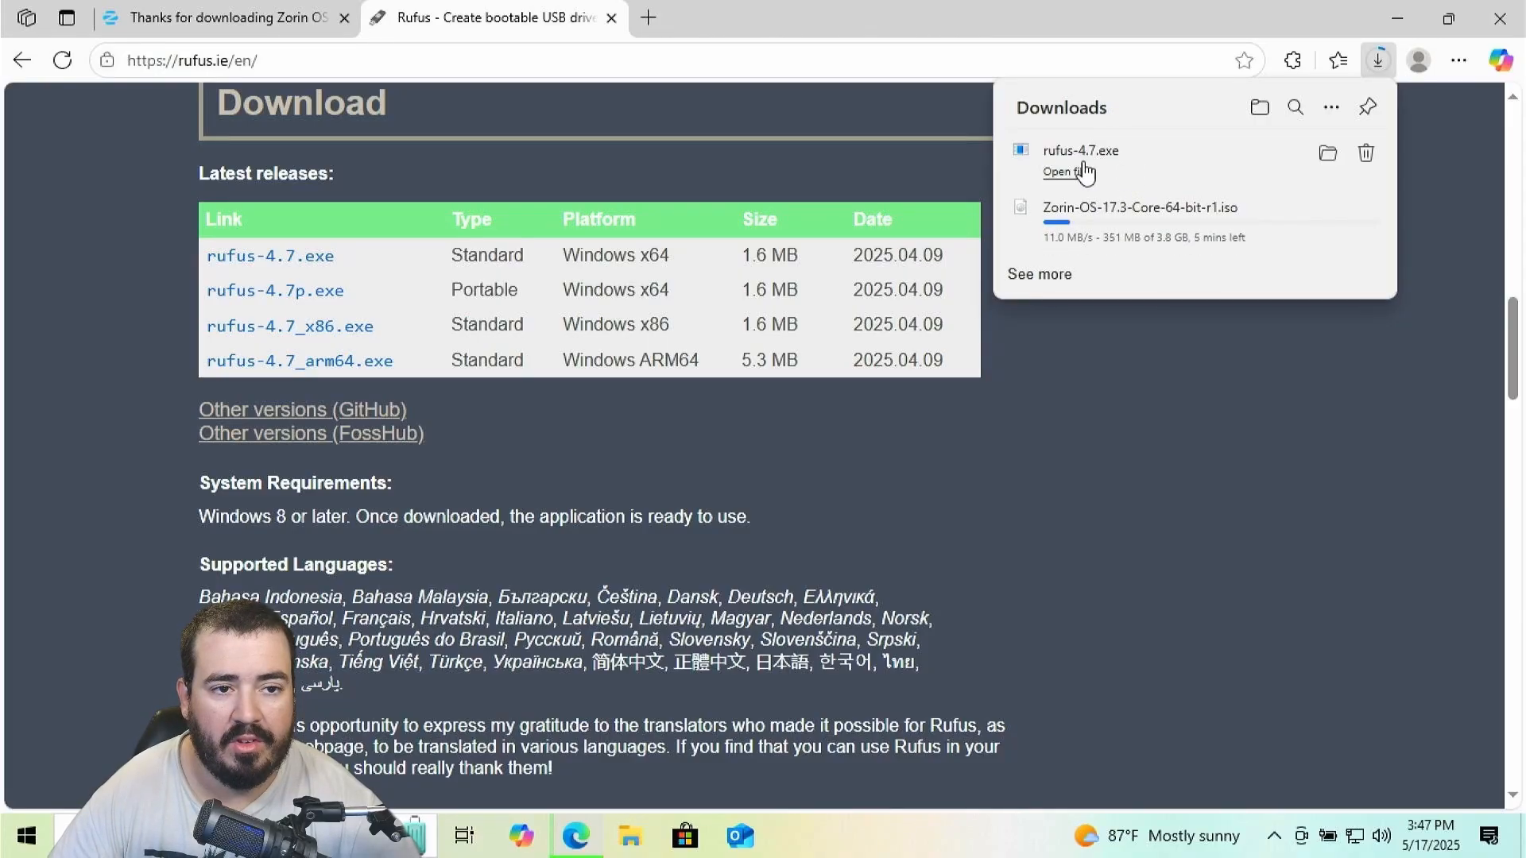
left_click(1085, 171)
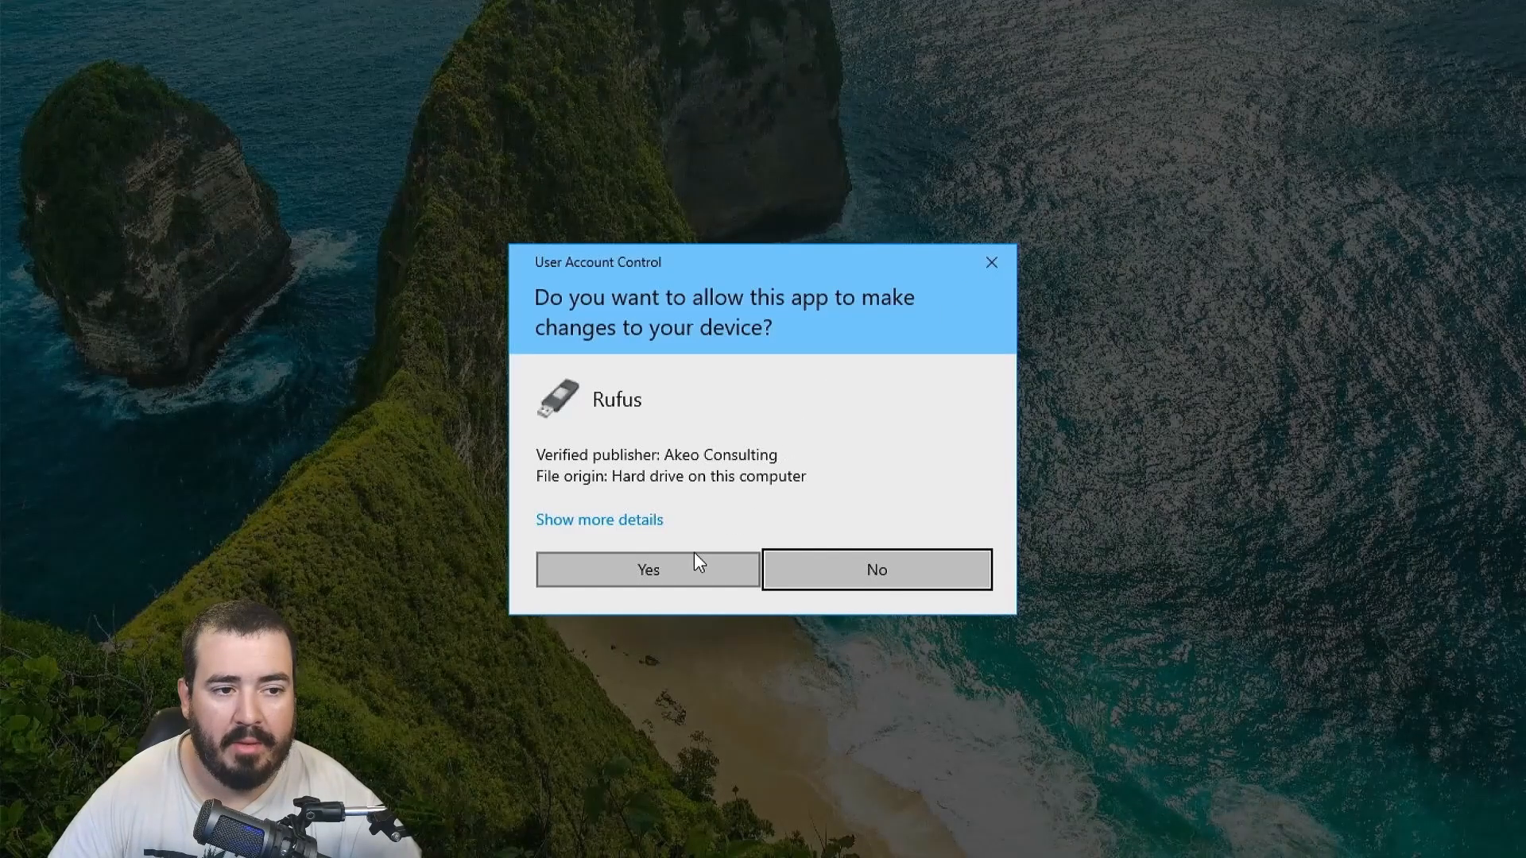
left_click(695, 554)
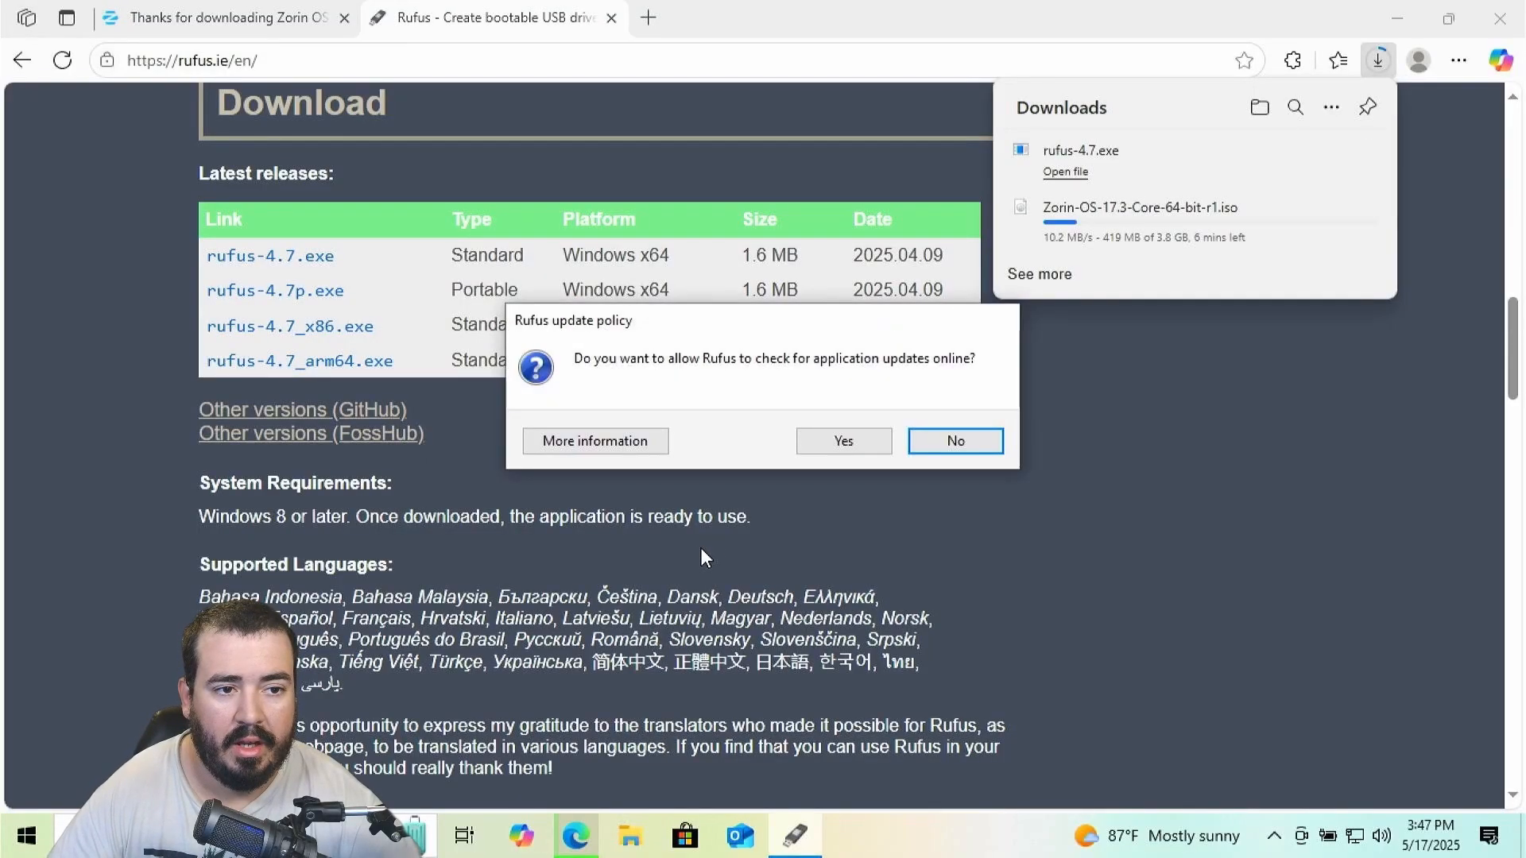
Allow Rufus online update checks and the DBX Secure Boot update, then open a new Google tab
left_click(845, 440)
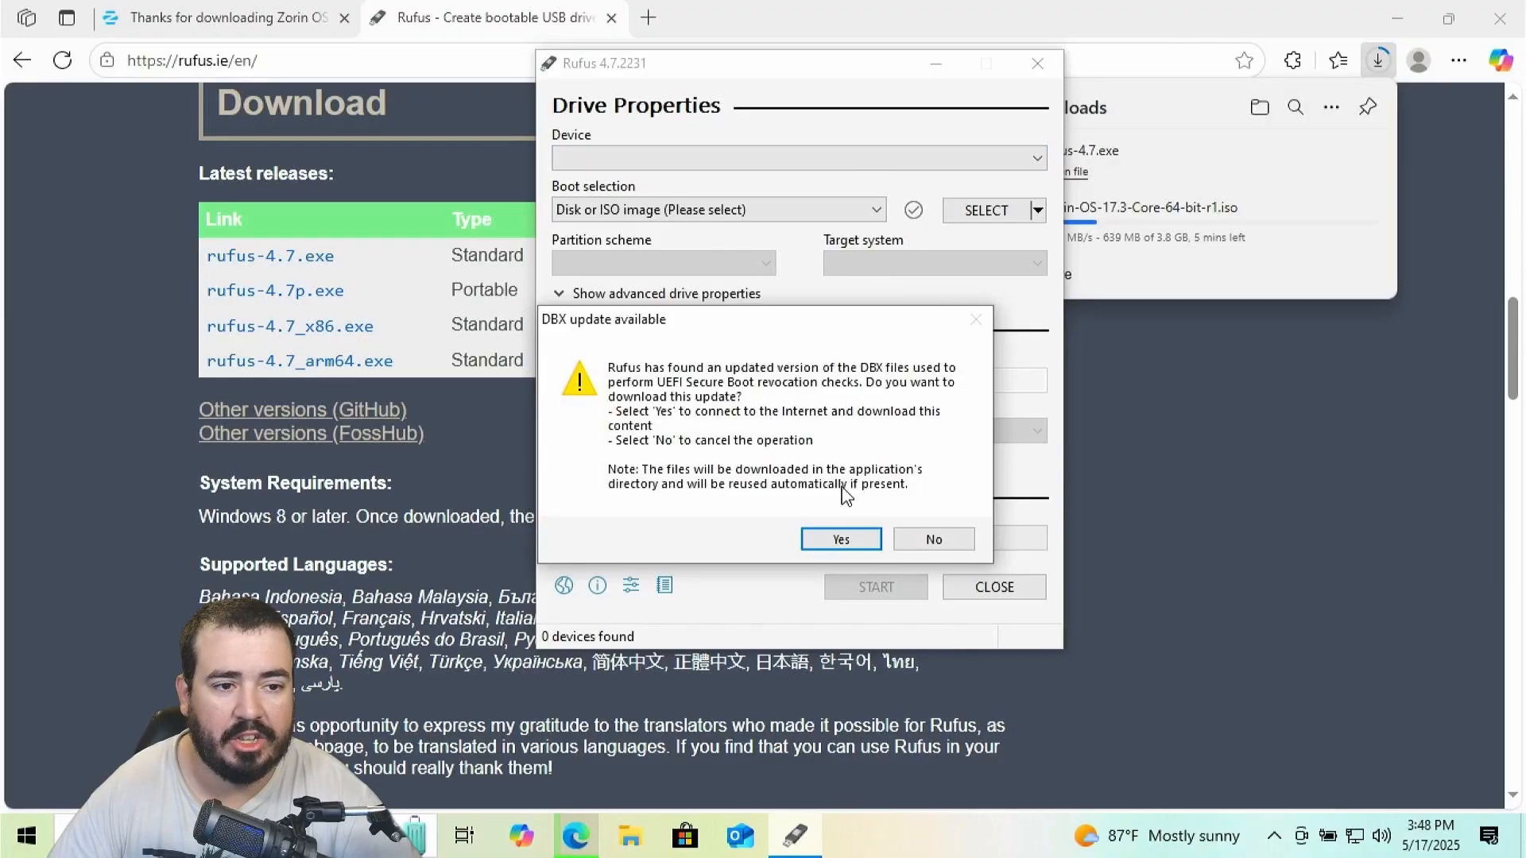
left_click(831, 537)
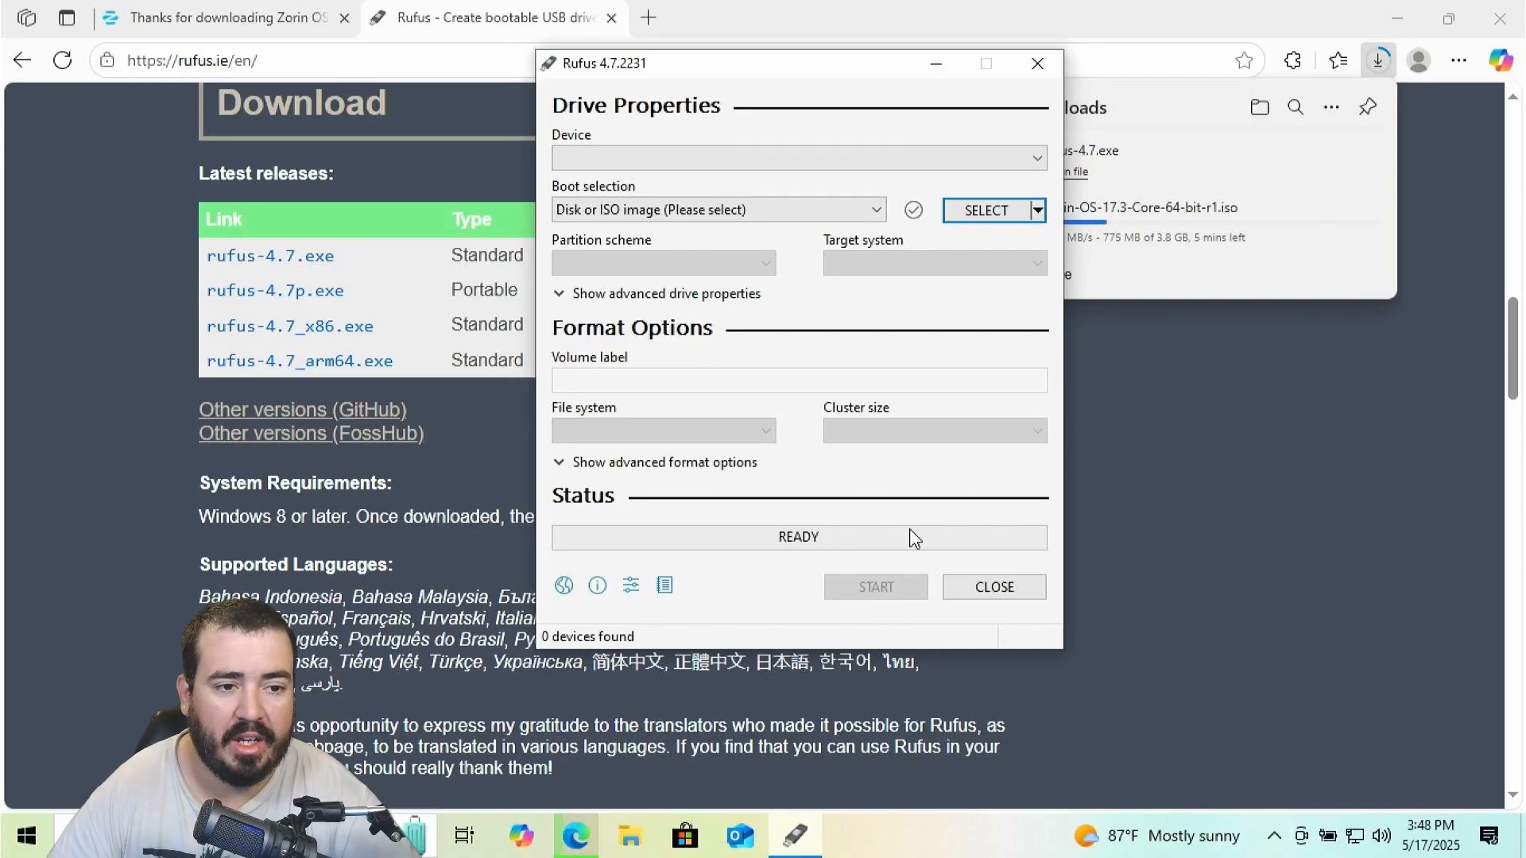
left_click(648, 17)
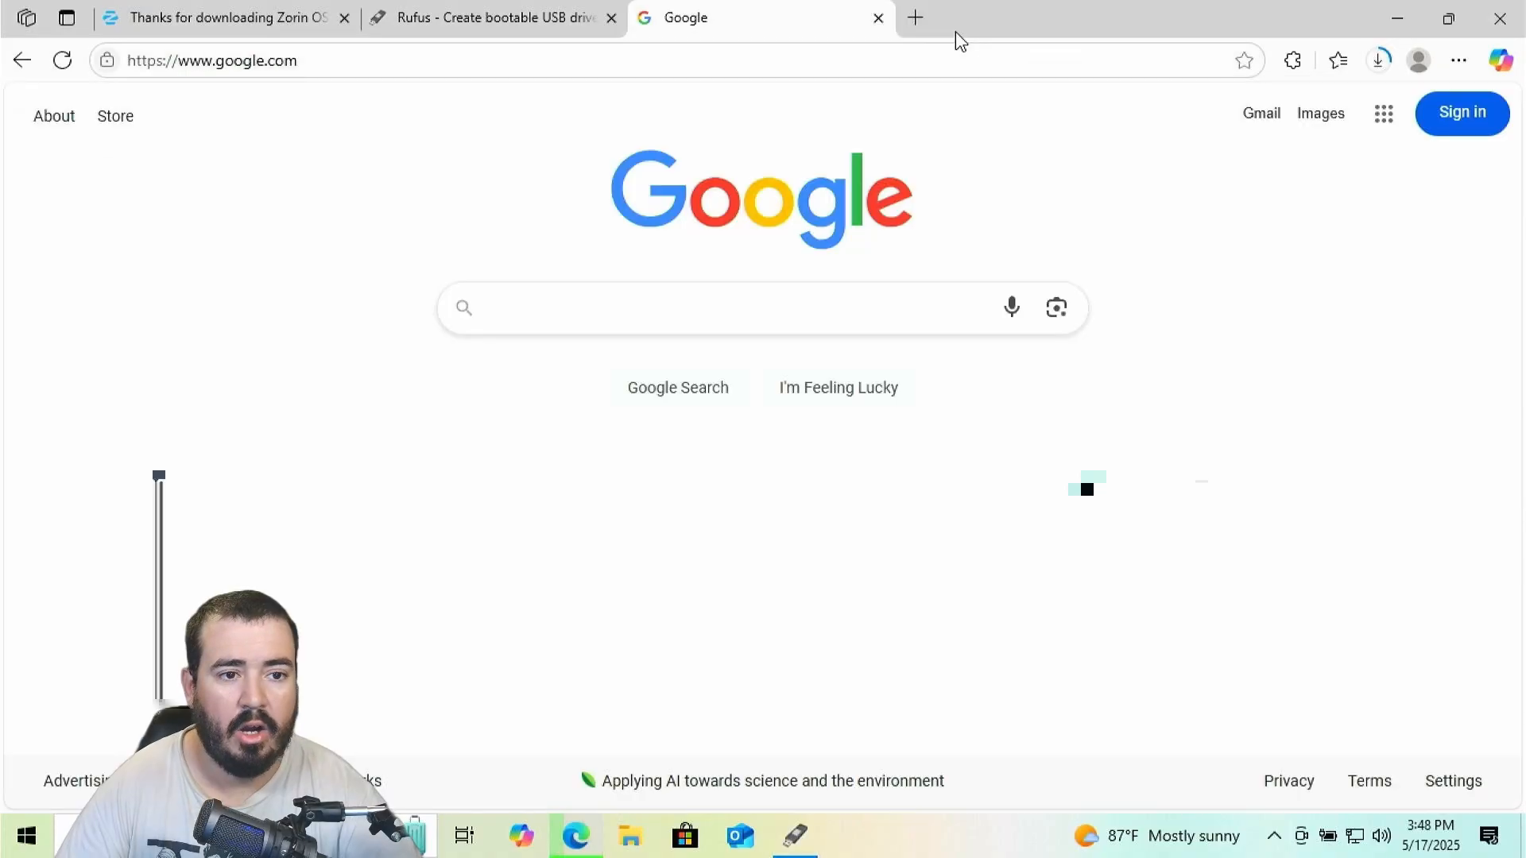
Search 'windows 10 download' and get MediaCreationTool_22H2.exe from Microsoft's Download Windows 10 page
left_click(828, 323)
type("window")
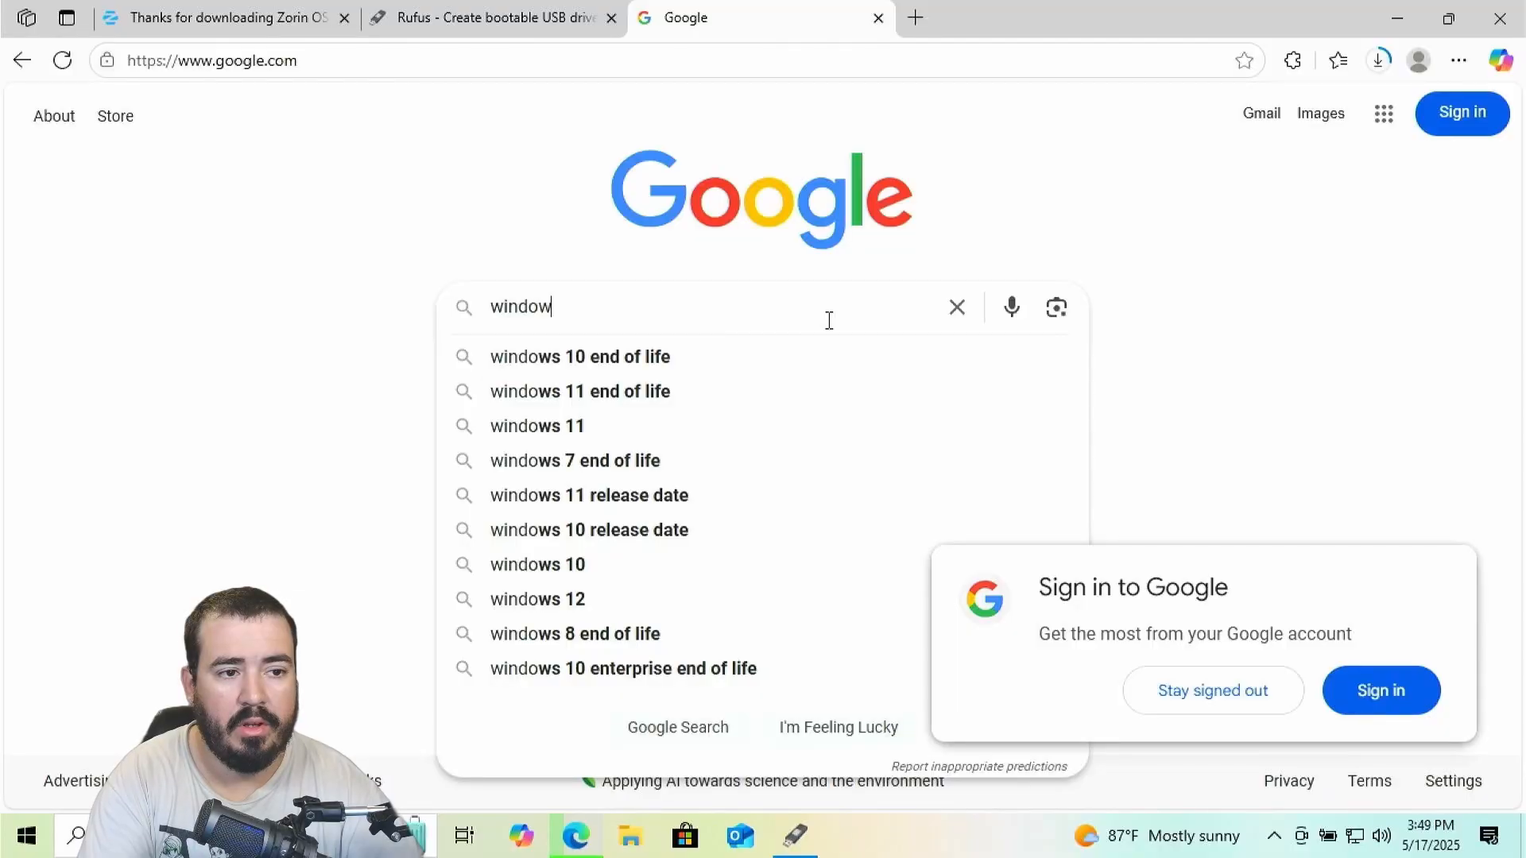
type("s 10 download")
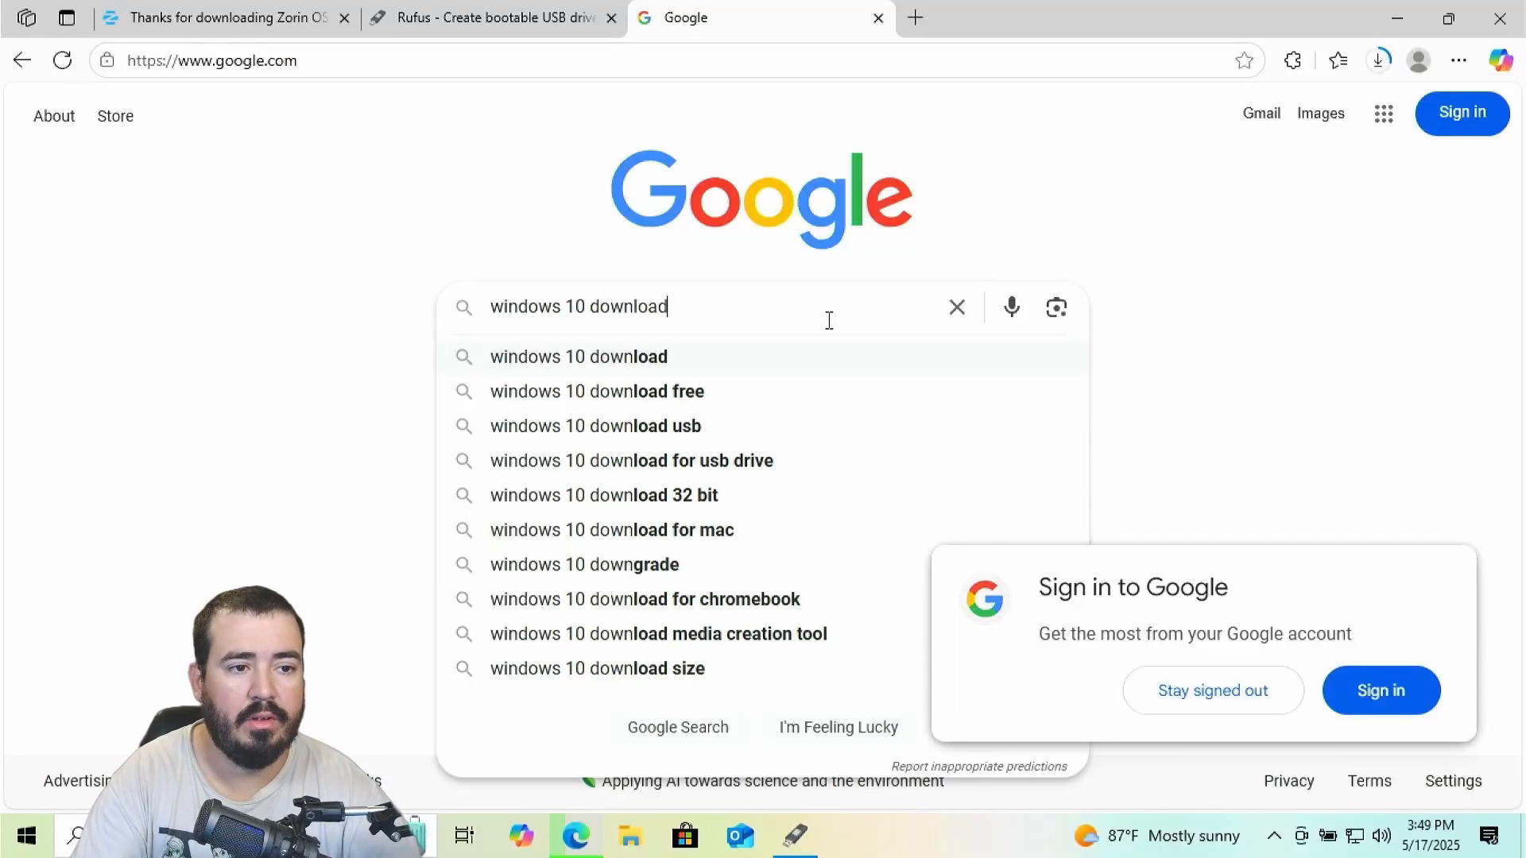
key("Return")
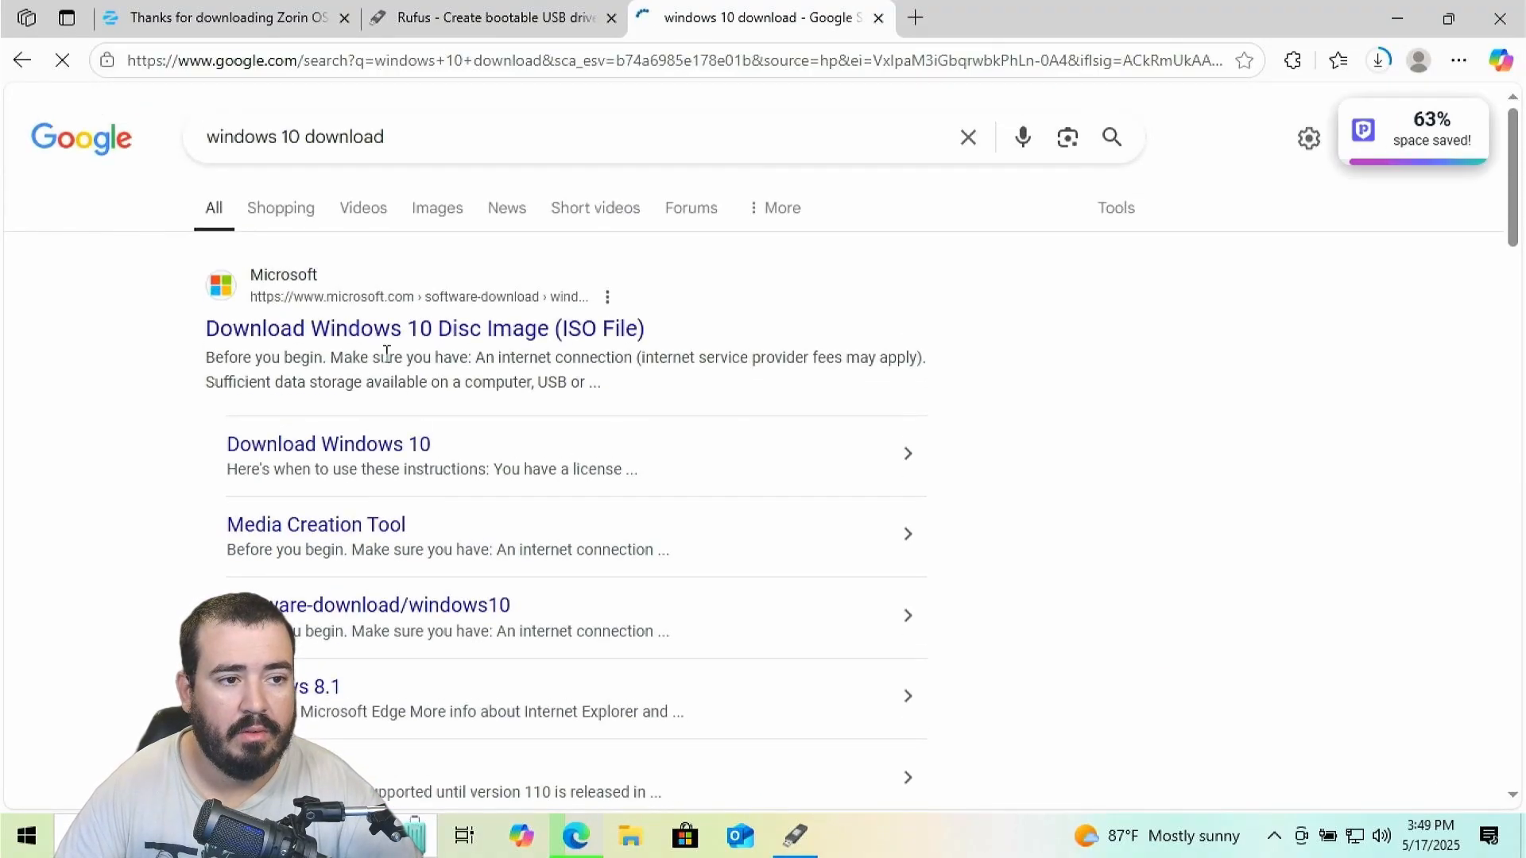
left_click(427, 341)
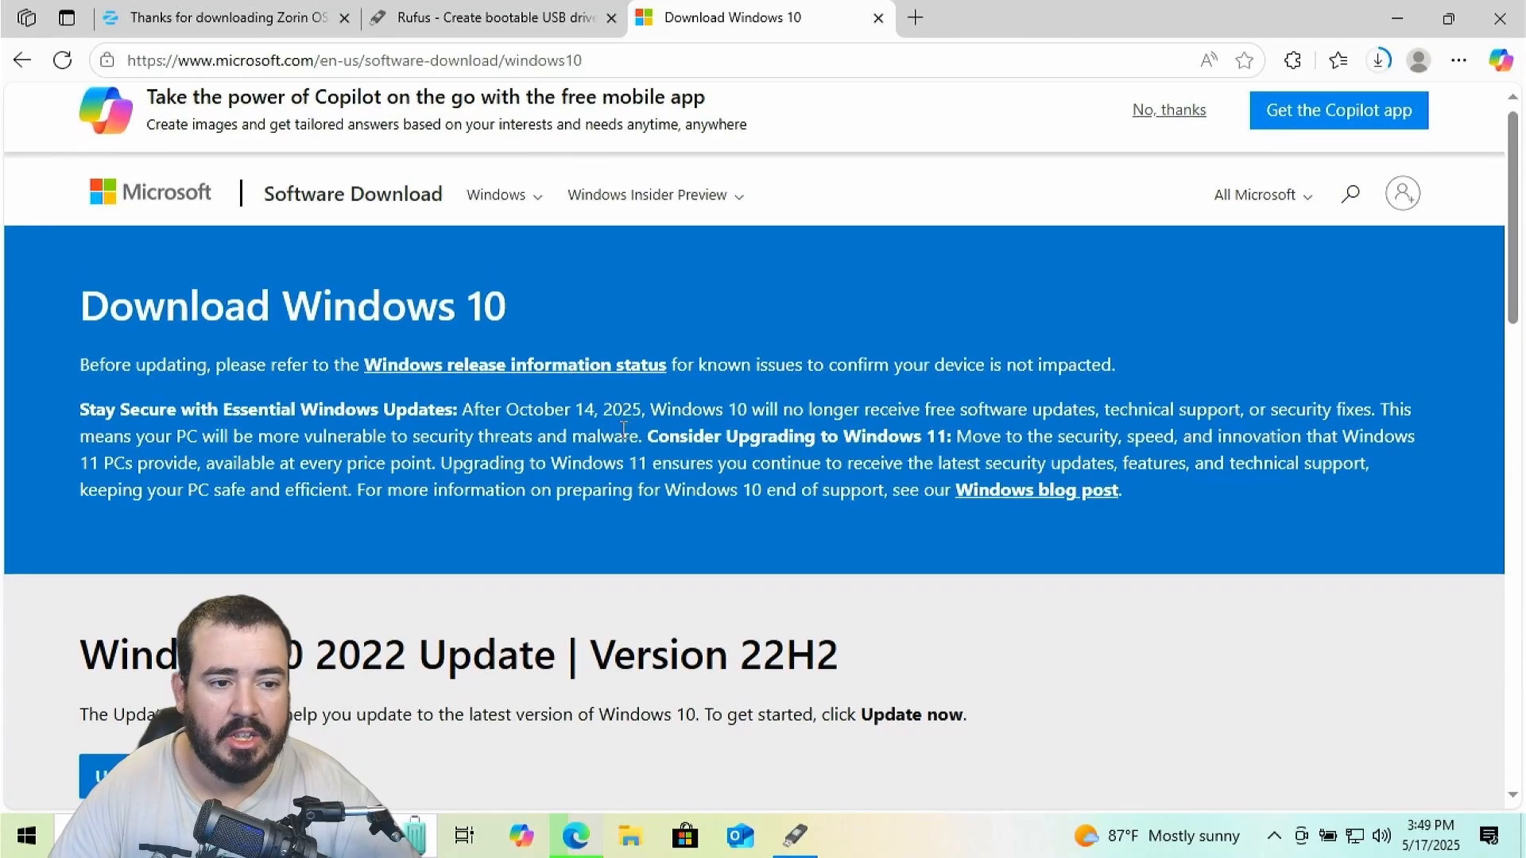
scroll(619, 434, "down", 4)
scroll(299, 463, "down", 4)
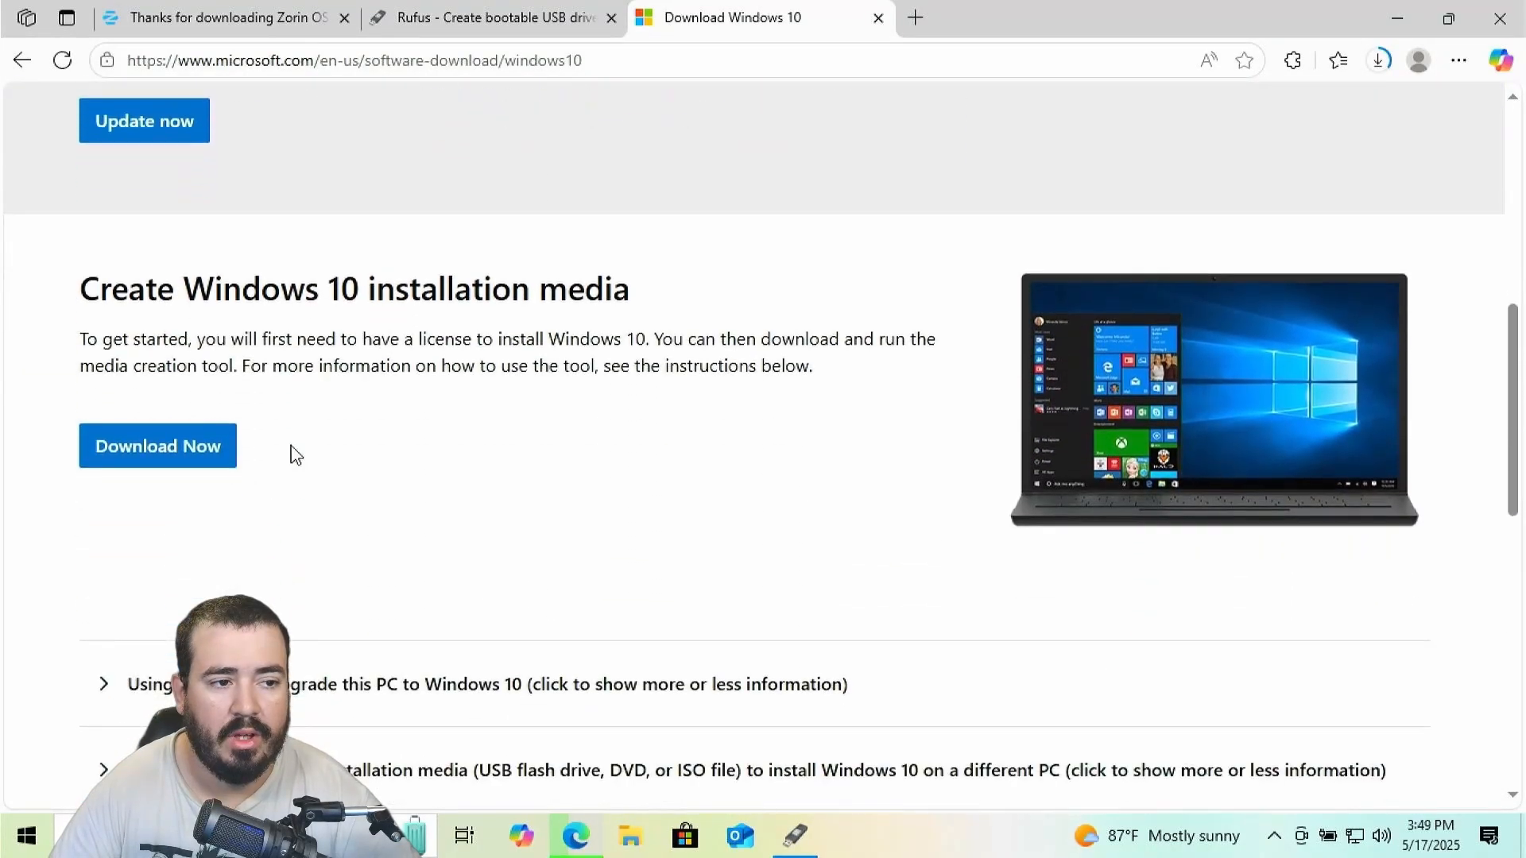
left_click(199, 457)
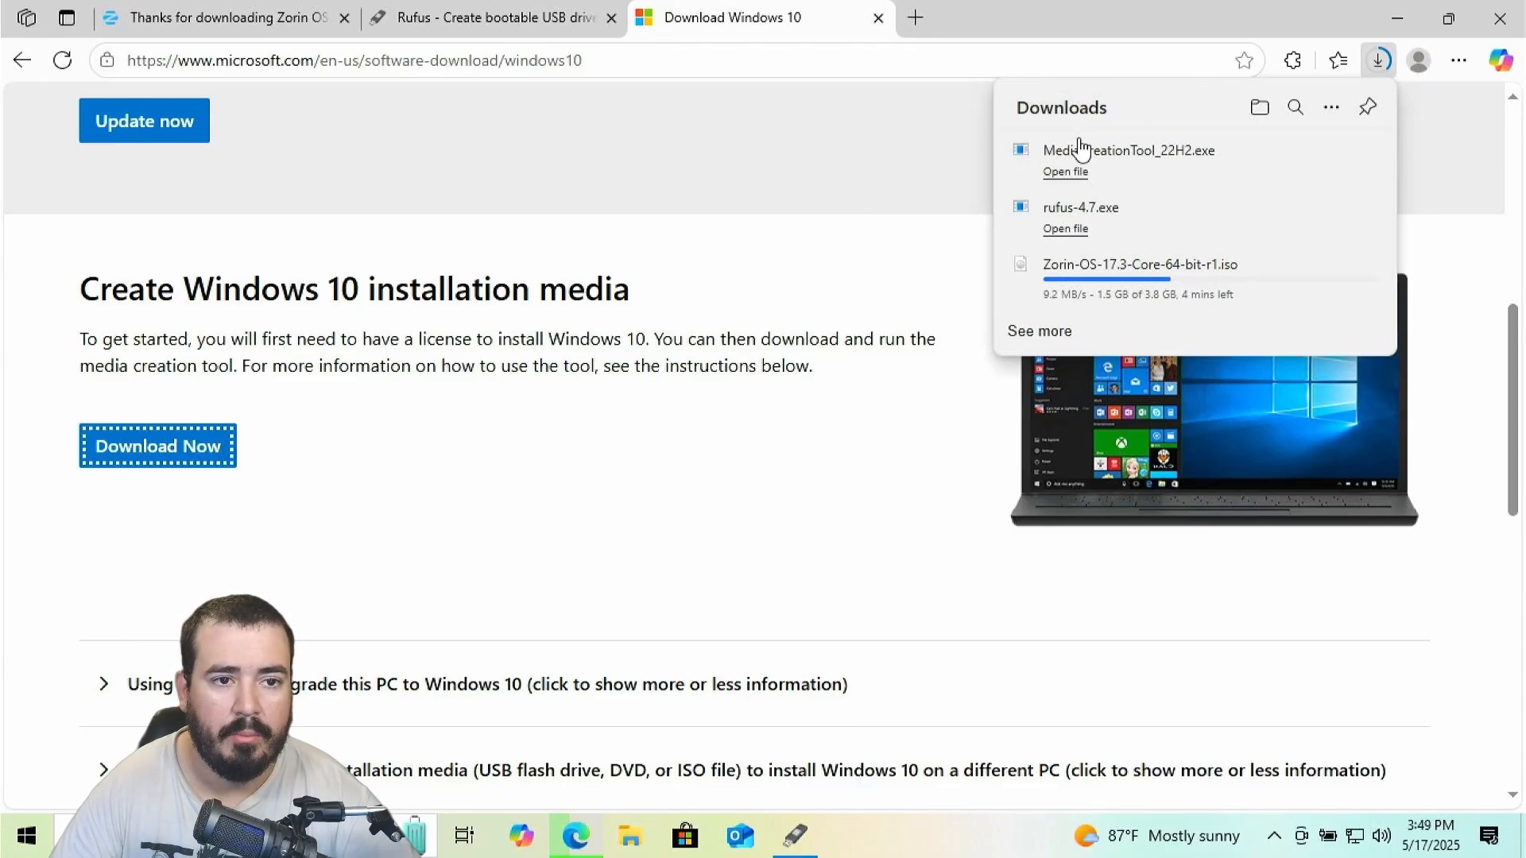
Launch the Windows 10 Media Creation Tool with admin rights, then quit its setup
left_click(1093, 169)
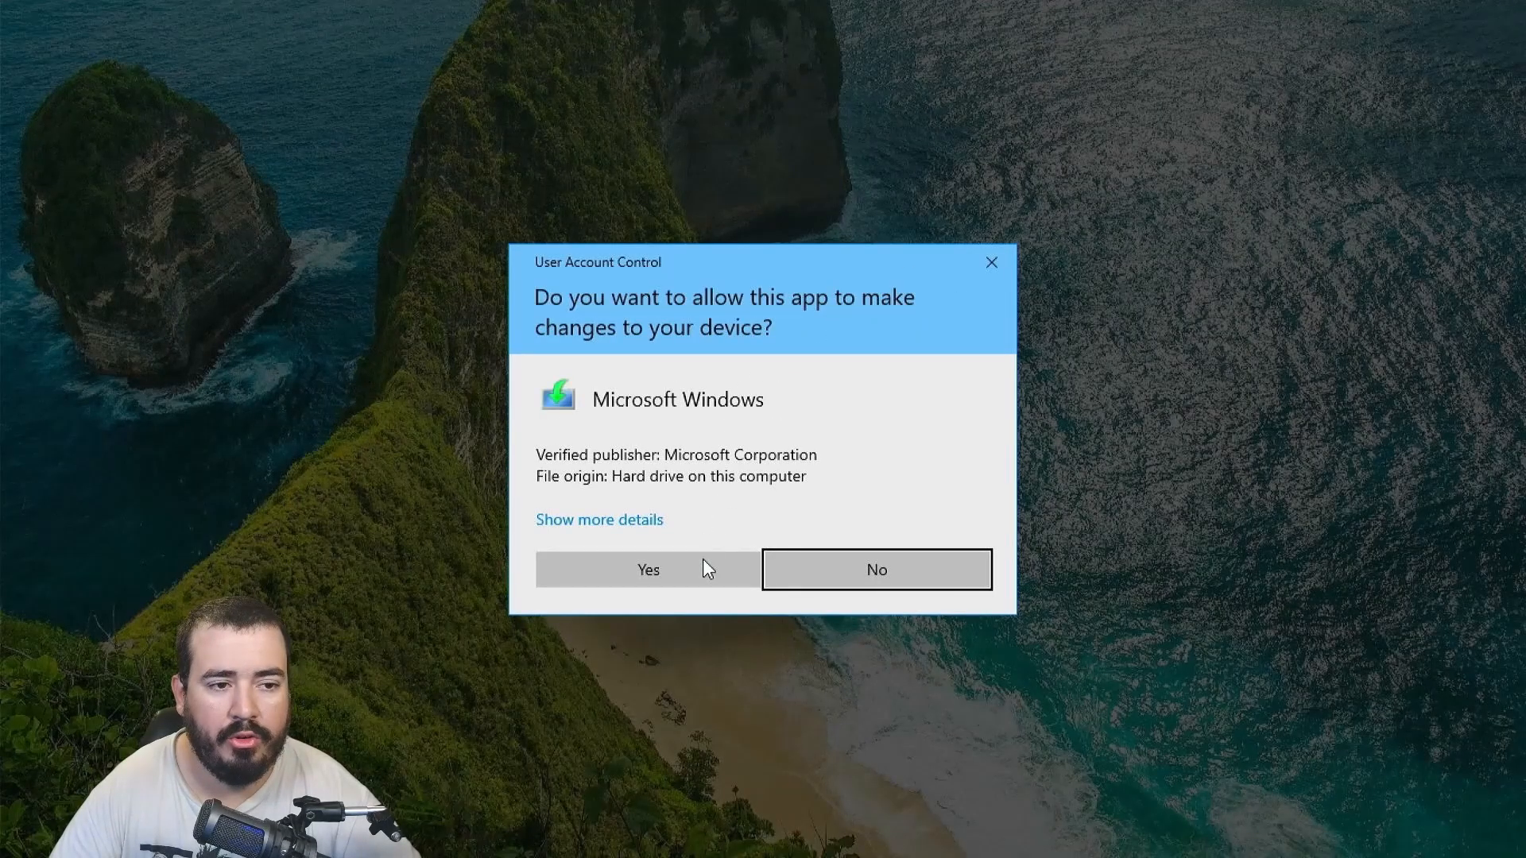
left_click(705, 569)
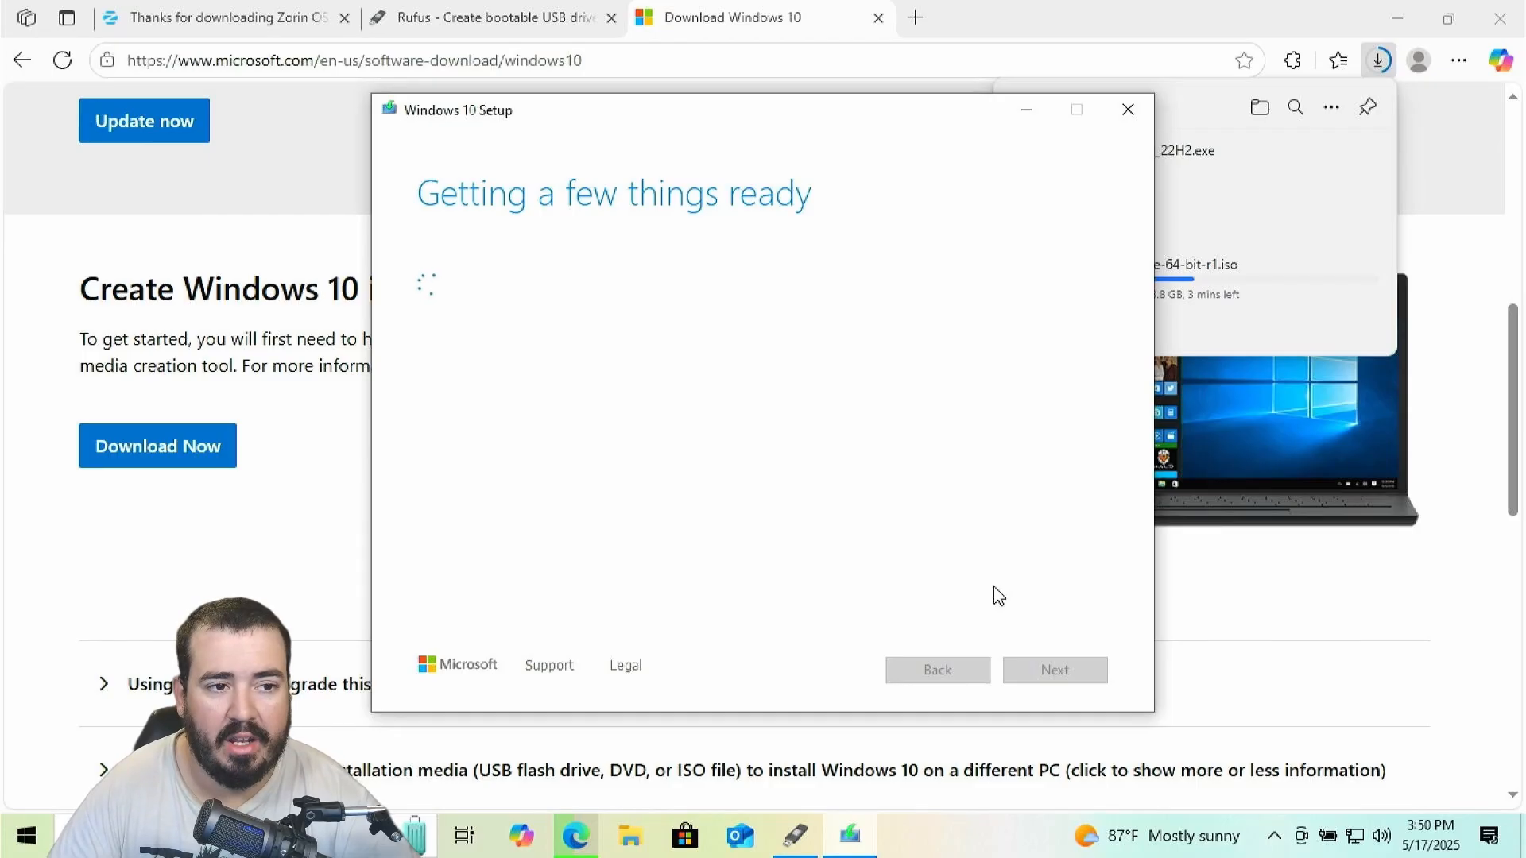
left_click(1135, 117)
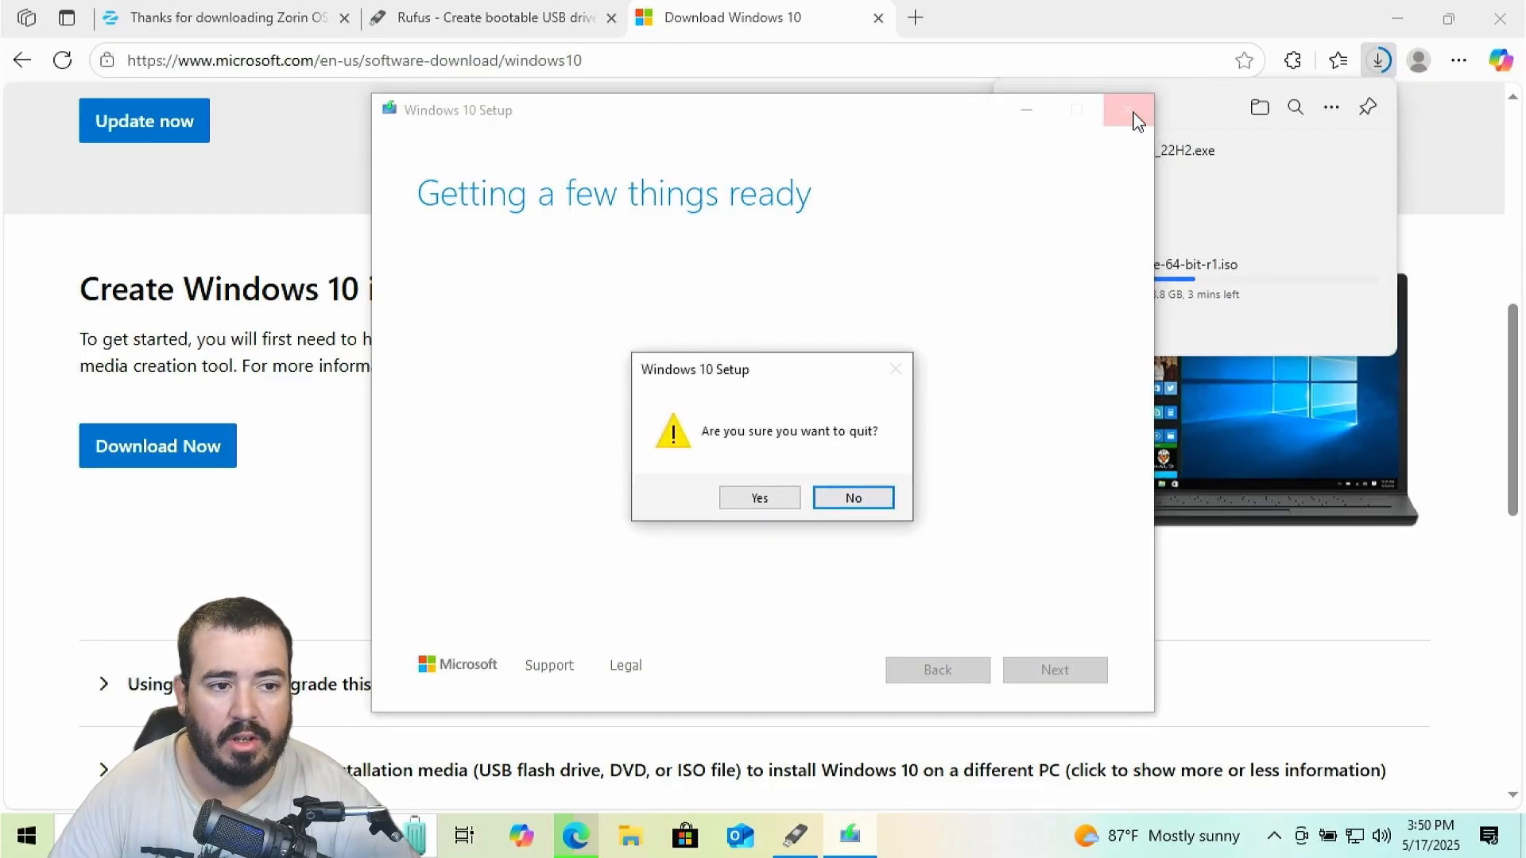
left_click(775, 494)
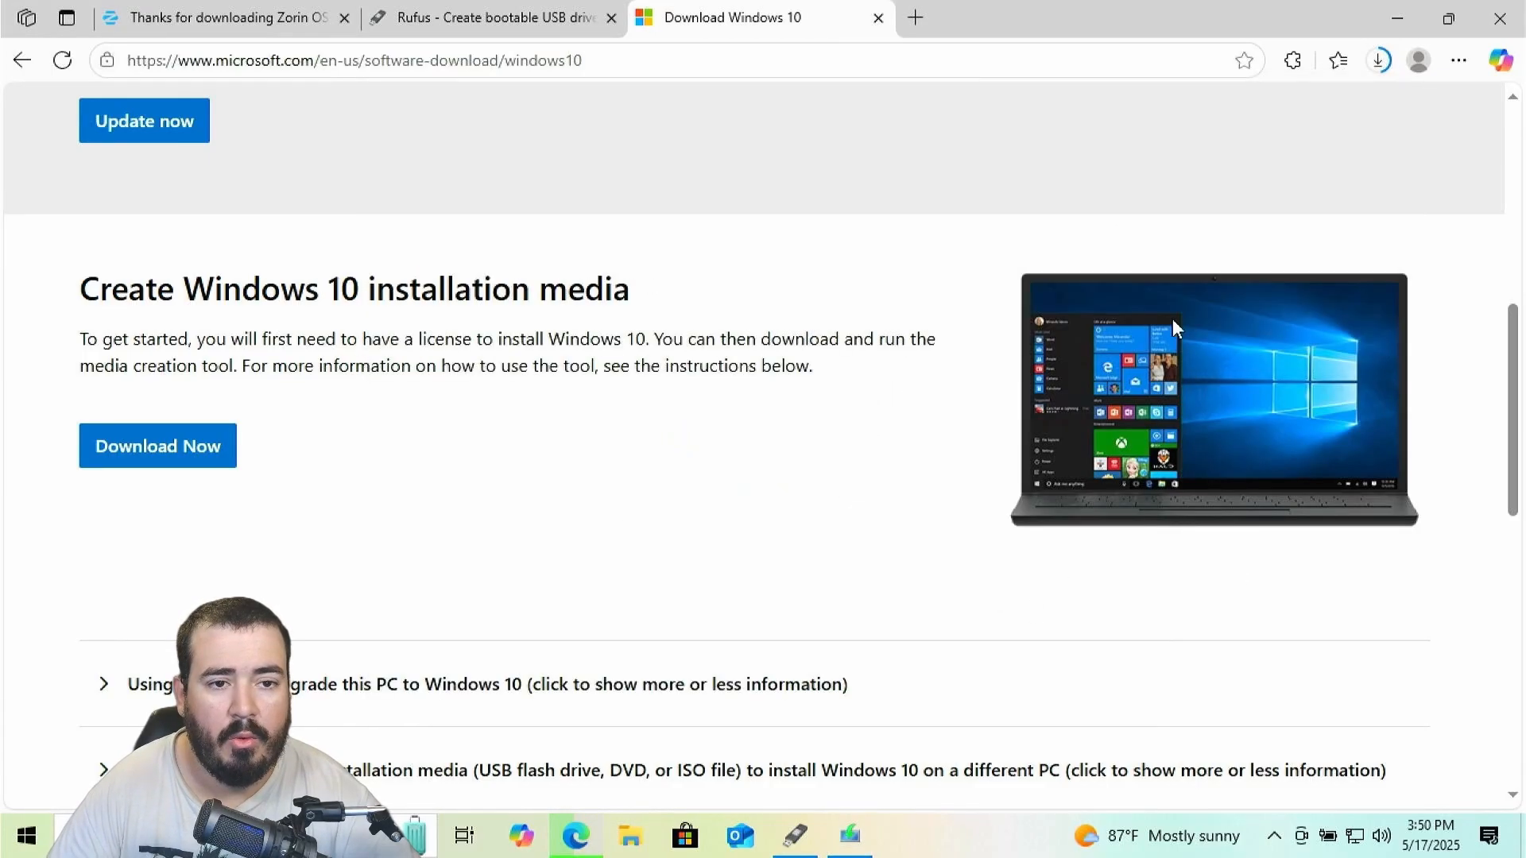
Load Zorin-OS-17.3-Core-64-bit-r1.iso into Rufus as the boot image for the 16 GB drive
left_click(1379, 59)
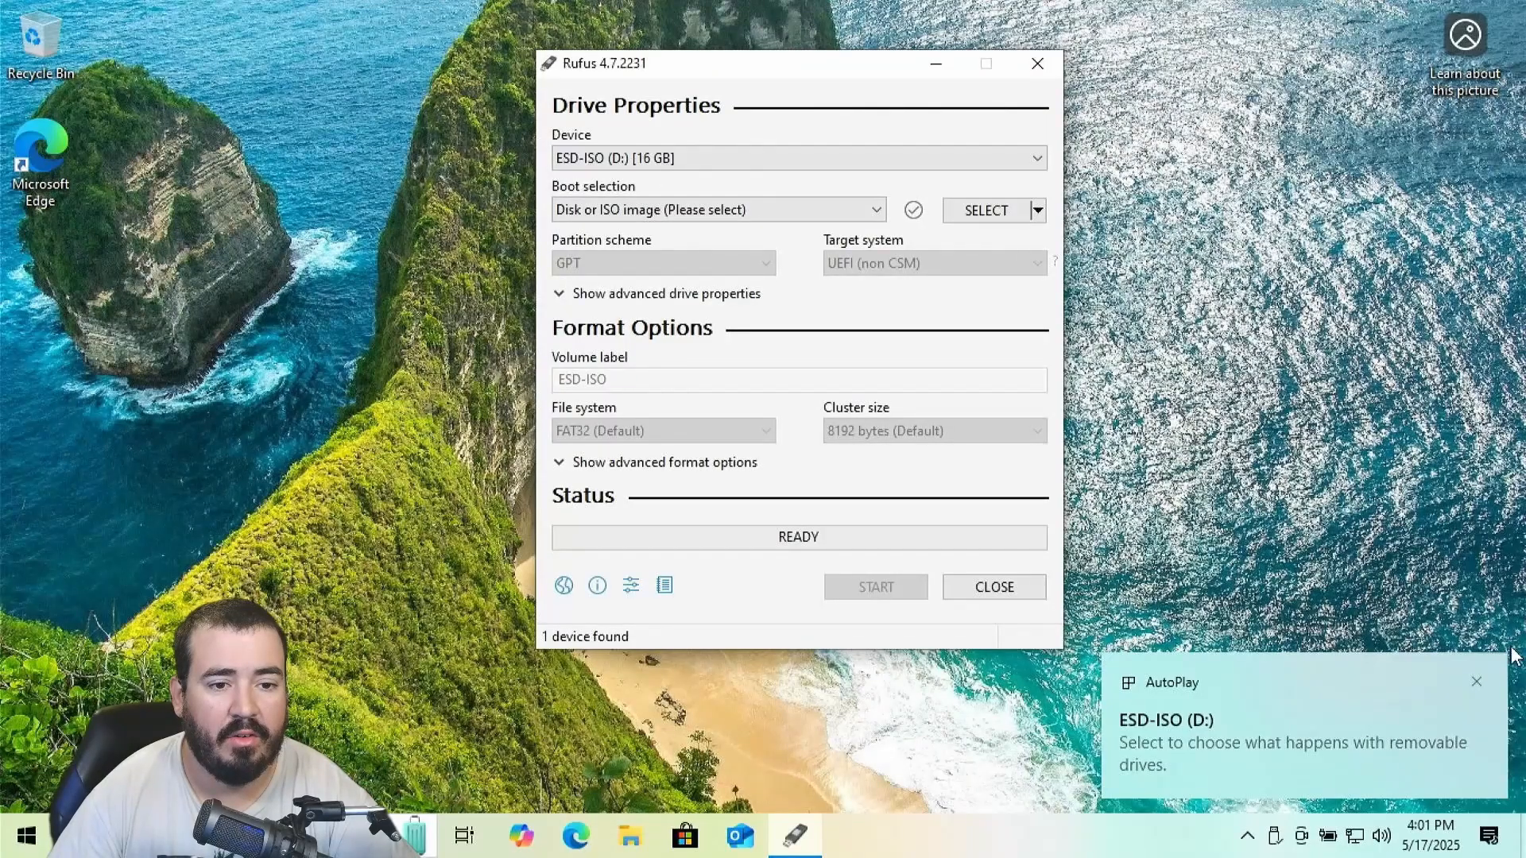
left_click(1476, 682)
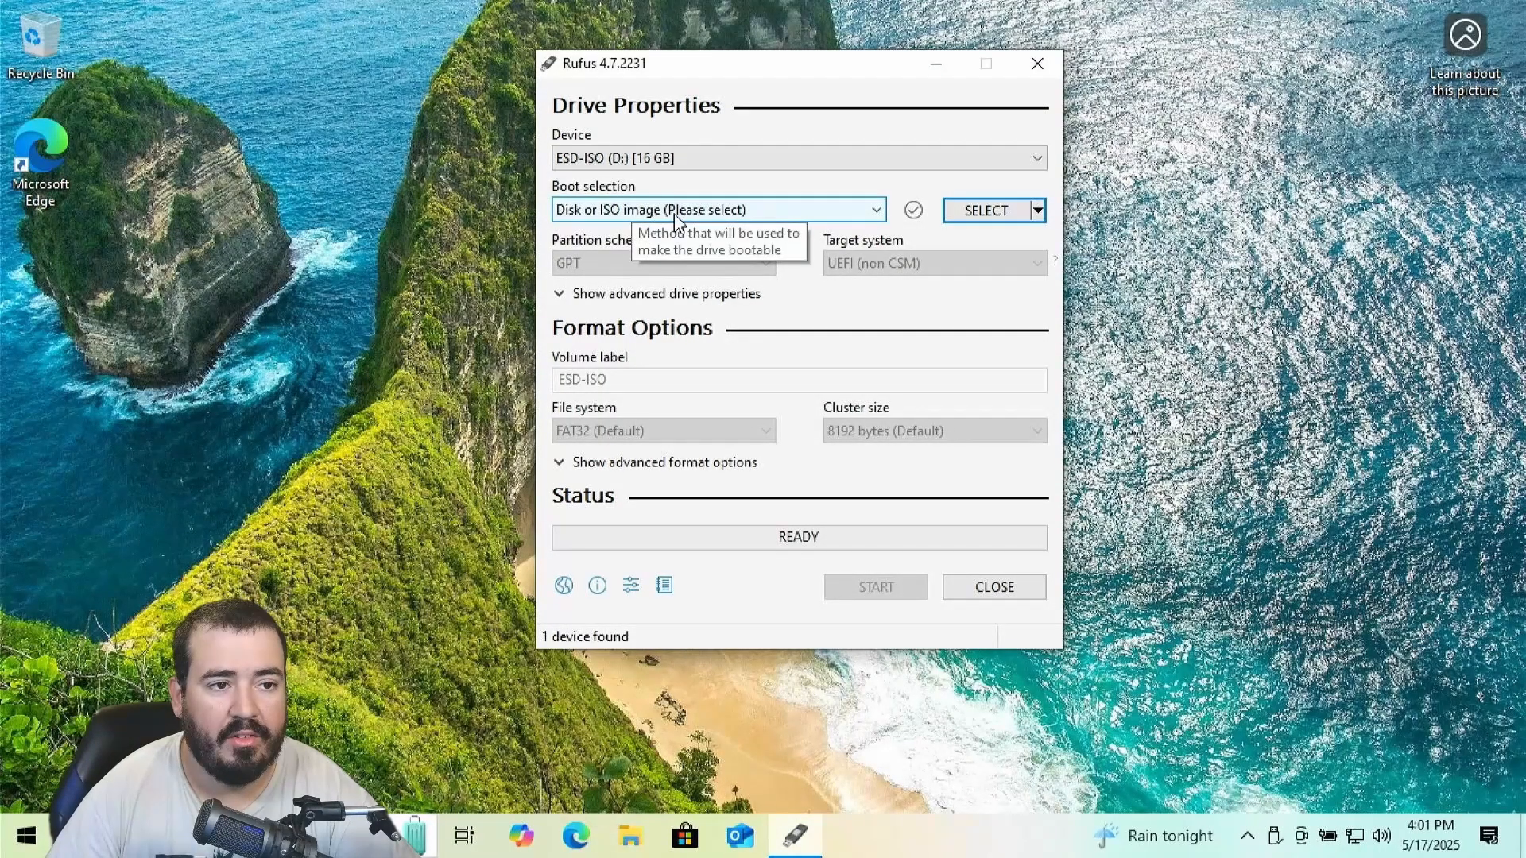
left_click(993, 217)
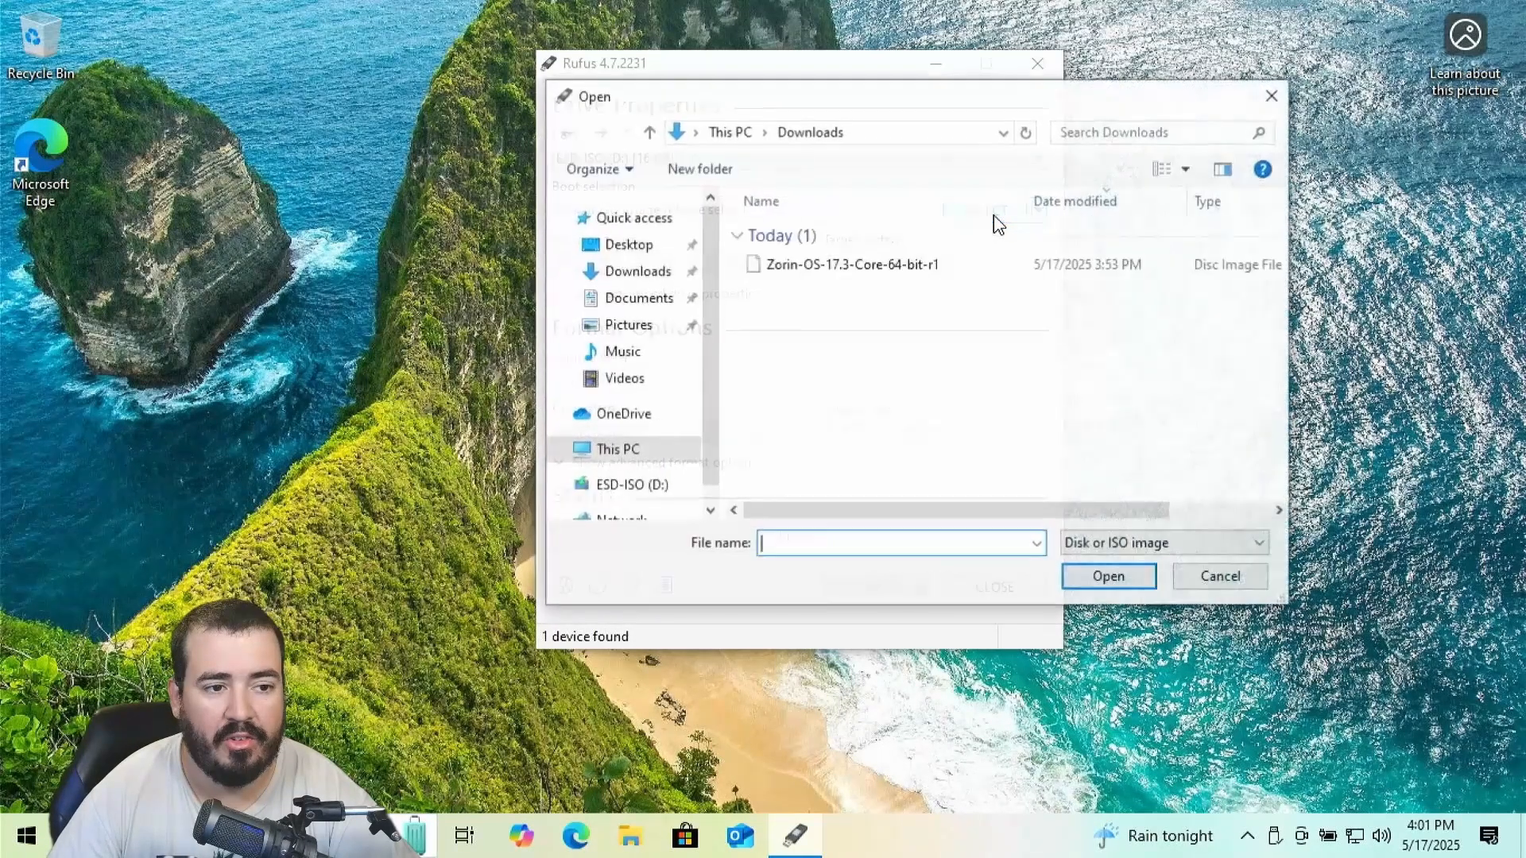
double_click(892, 275)
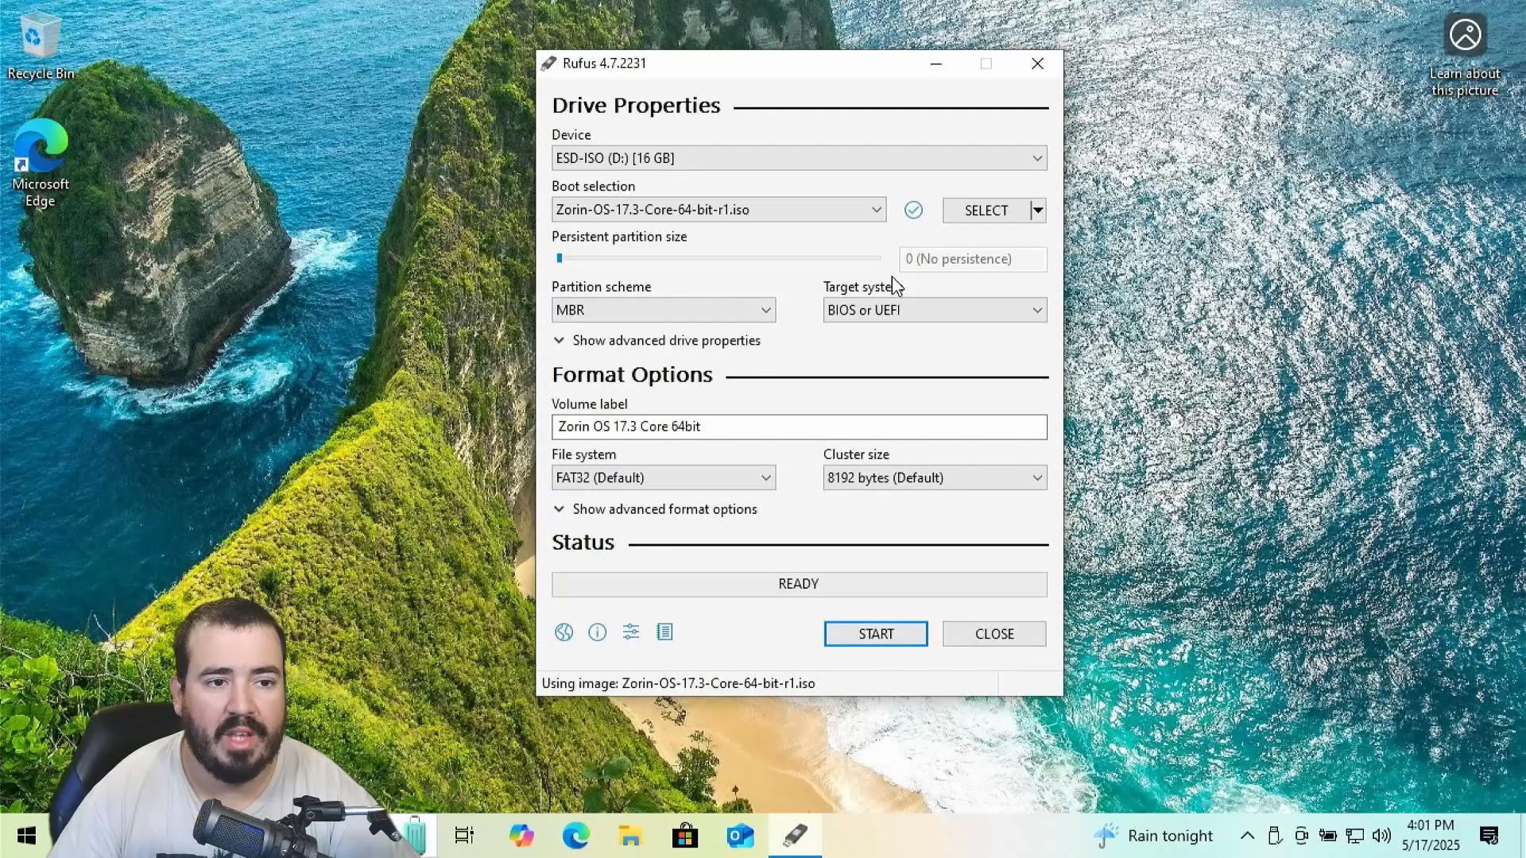
Write the Zorin ISO to the USB drive using MBR, ISO mode, and downloaded Syslinux files
left_click(711, 309)
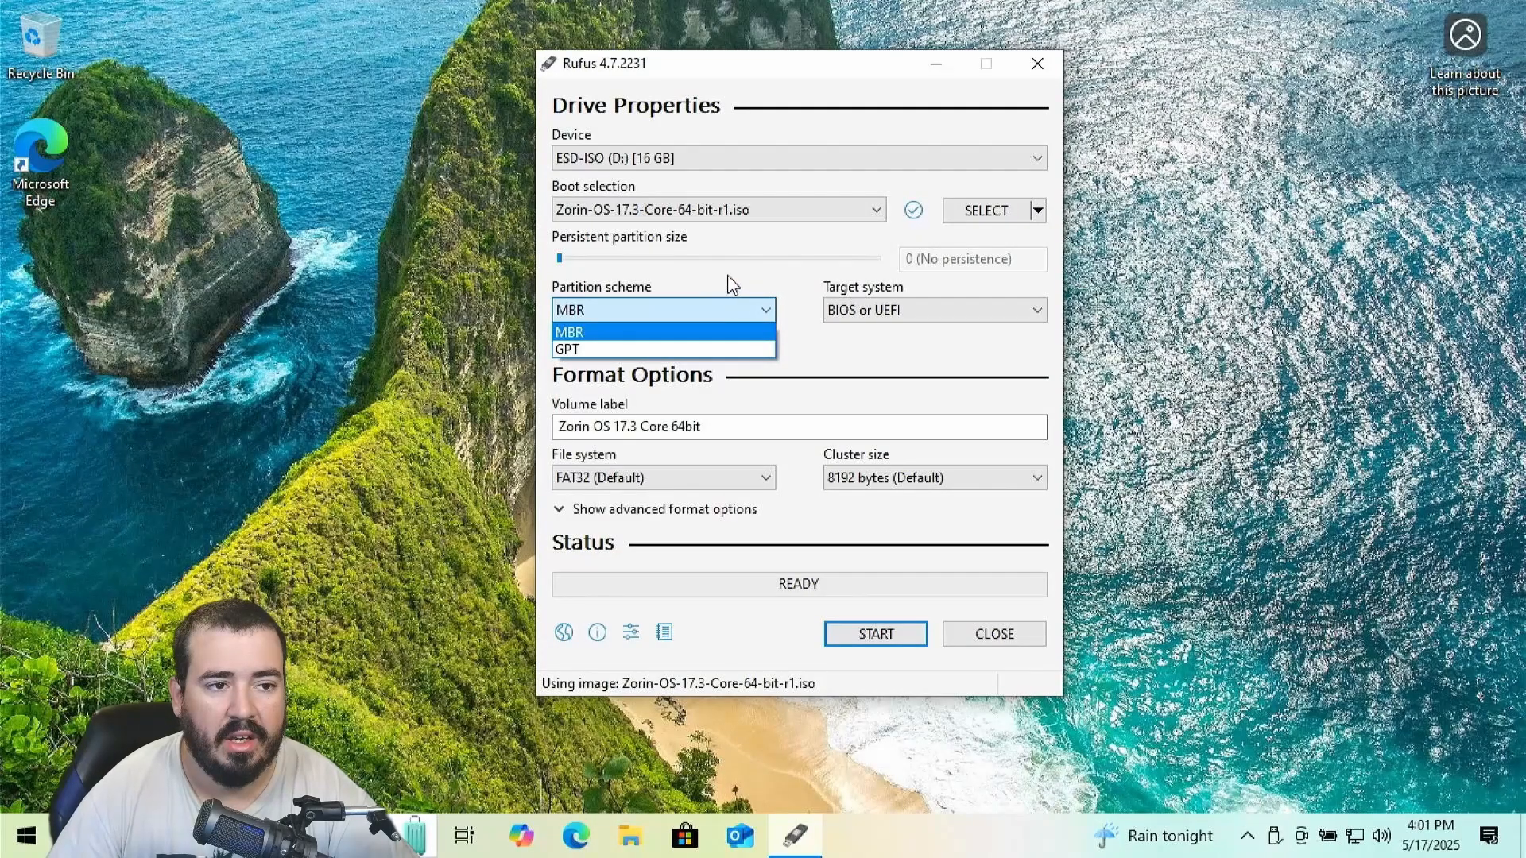
left_click(729, 281)
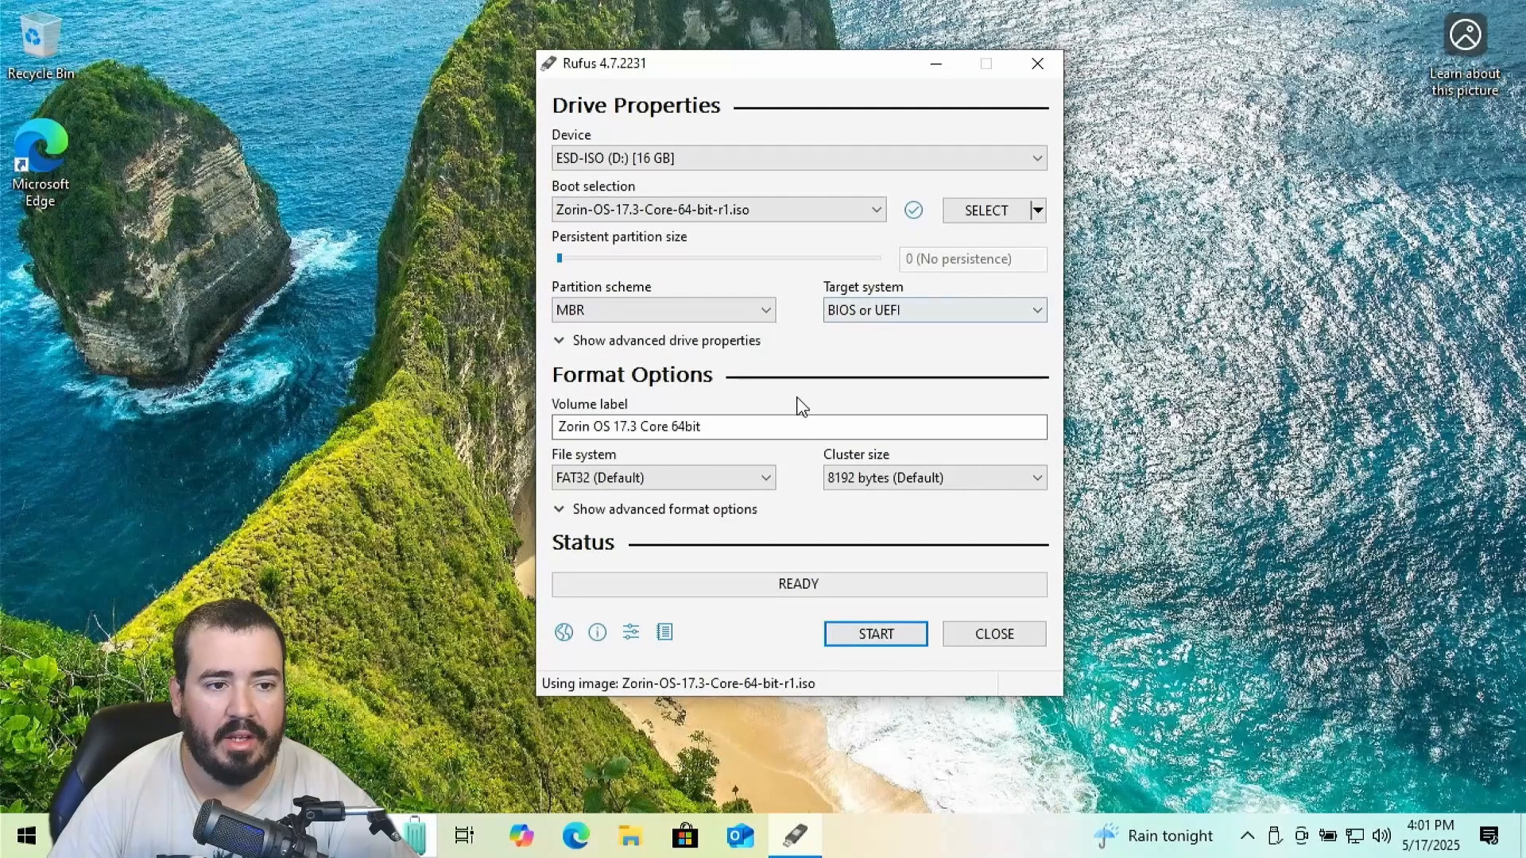
left_click(889, 647)
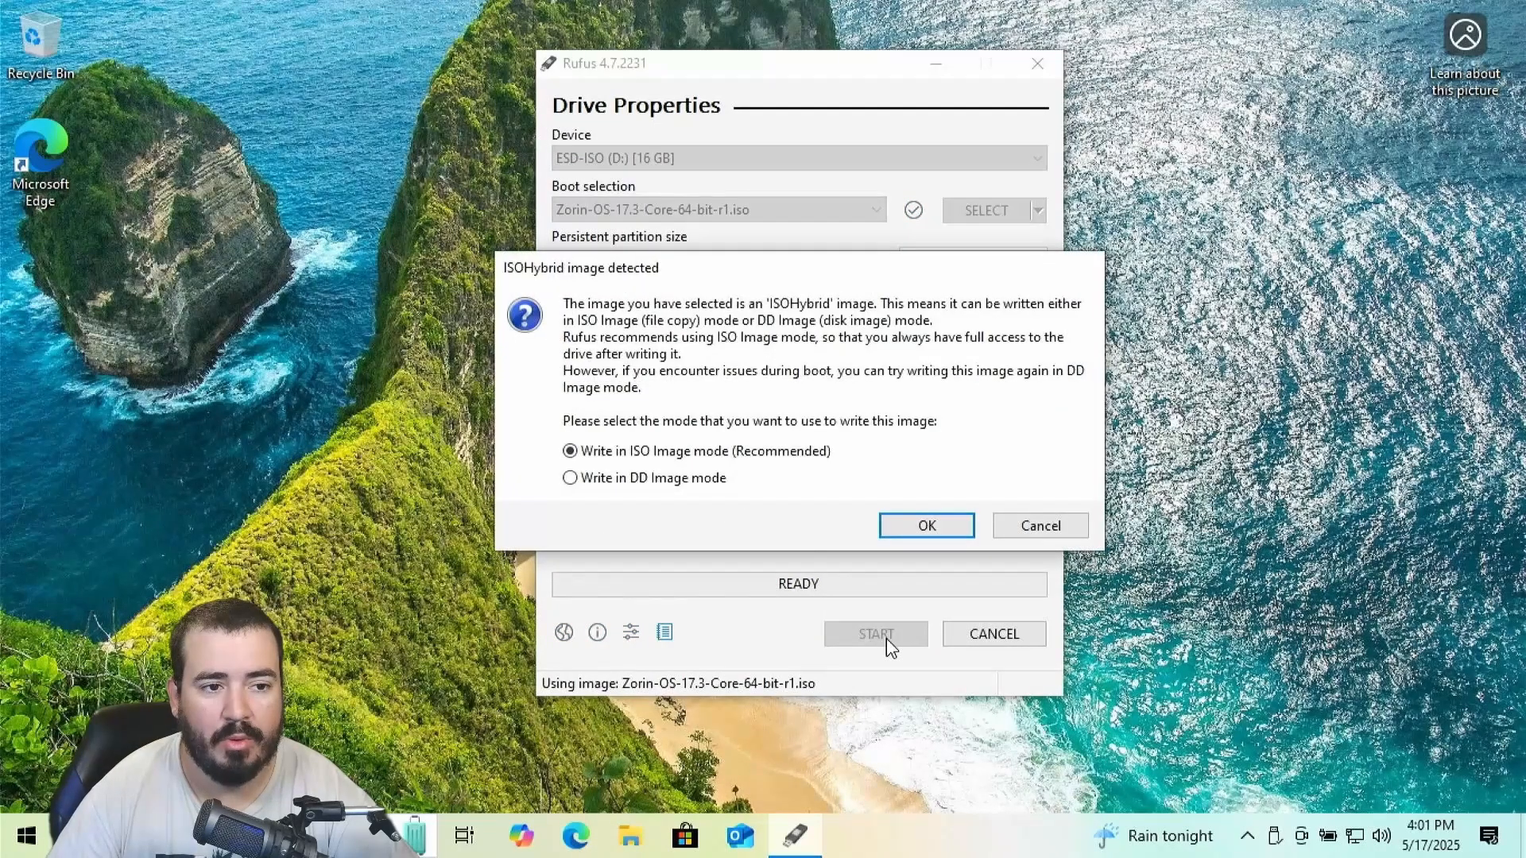
left_click(918, 529)
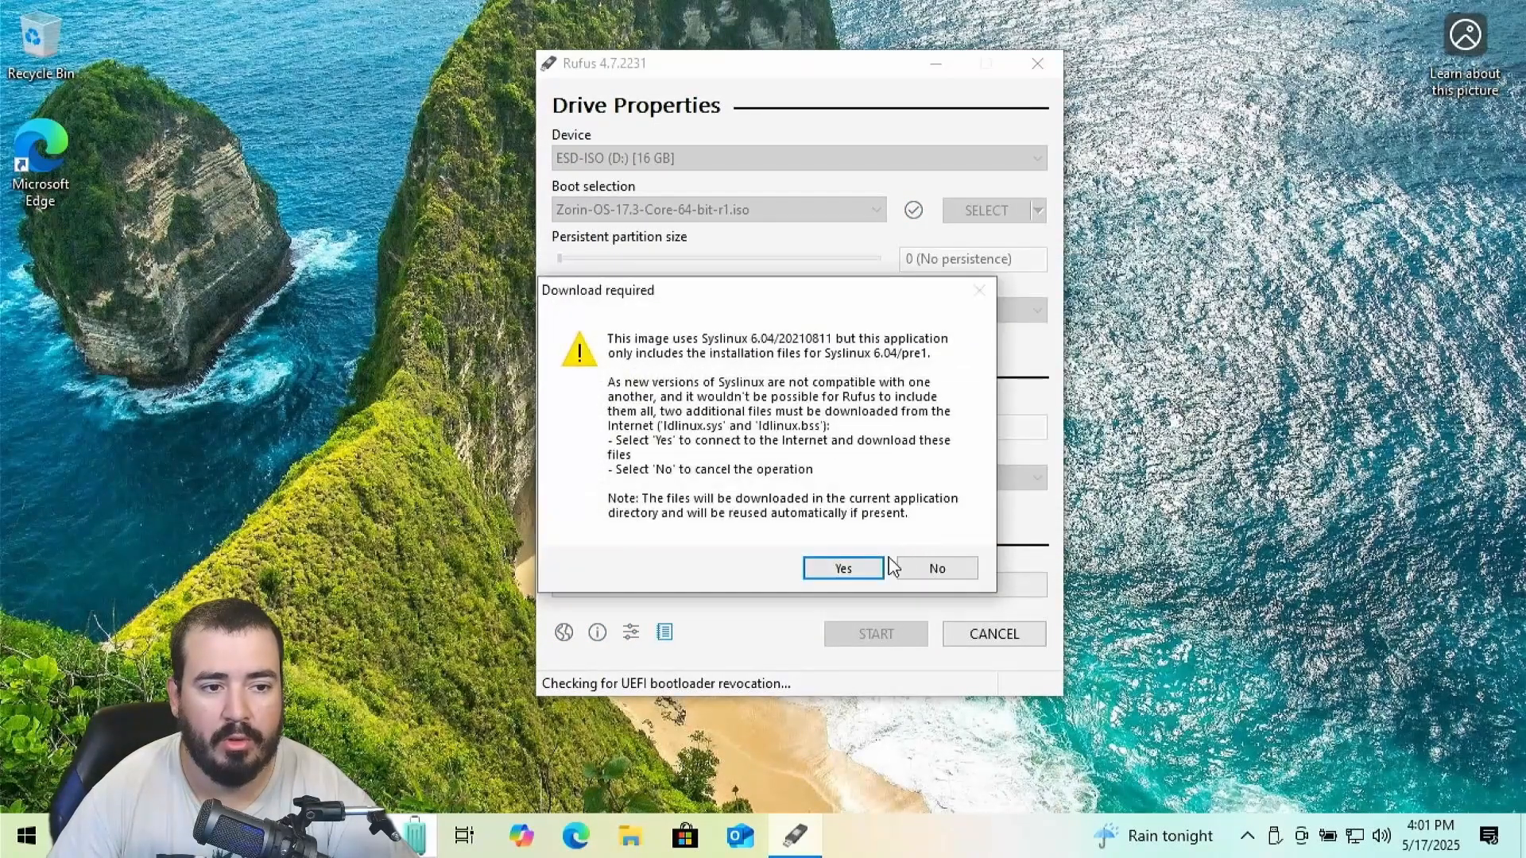
left_click(866, 567)
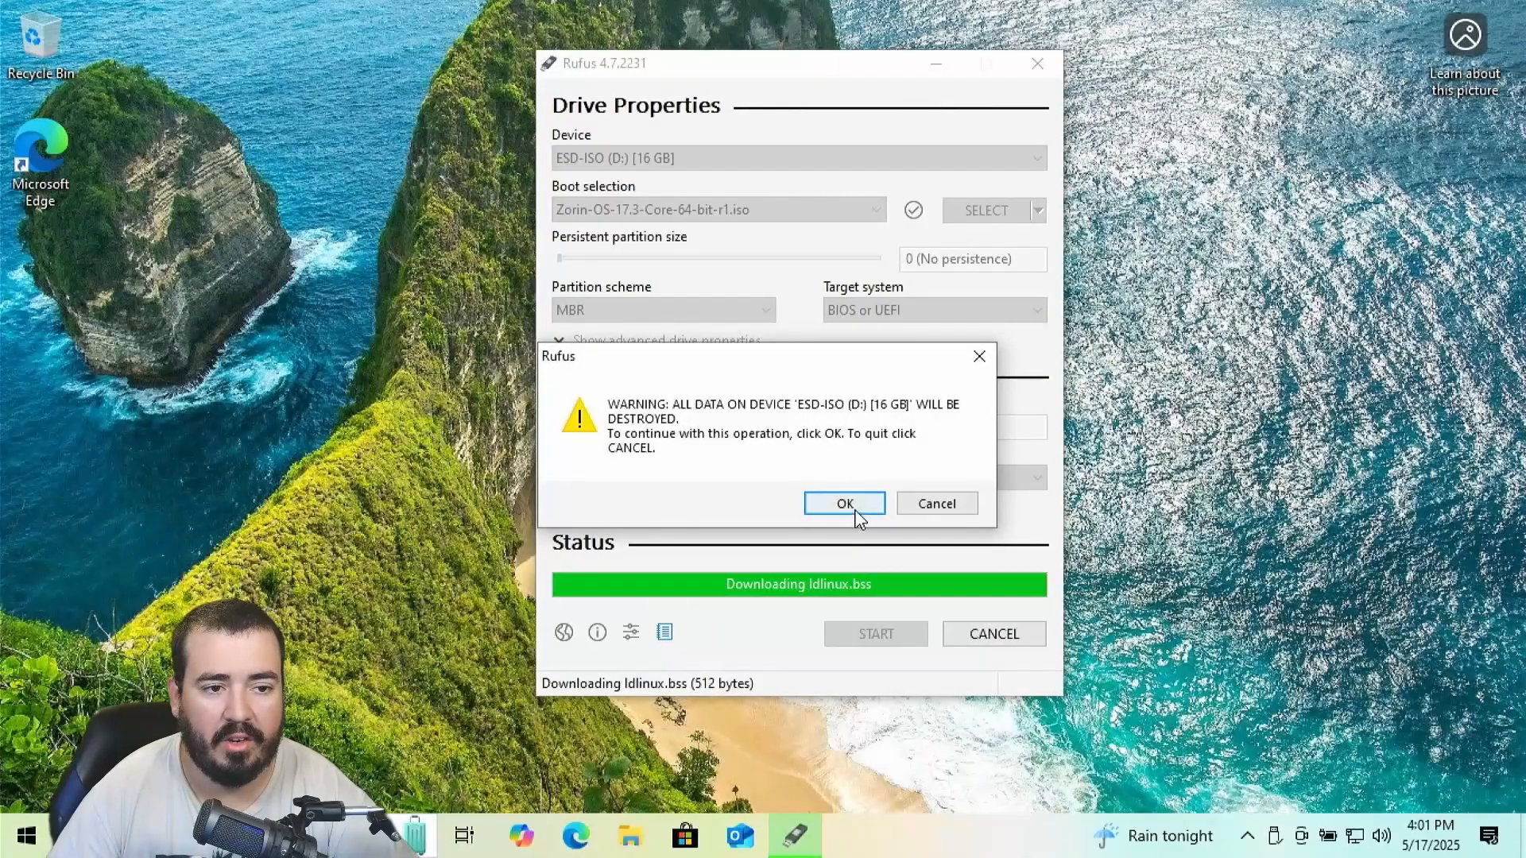
left_click(855, 508)
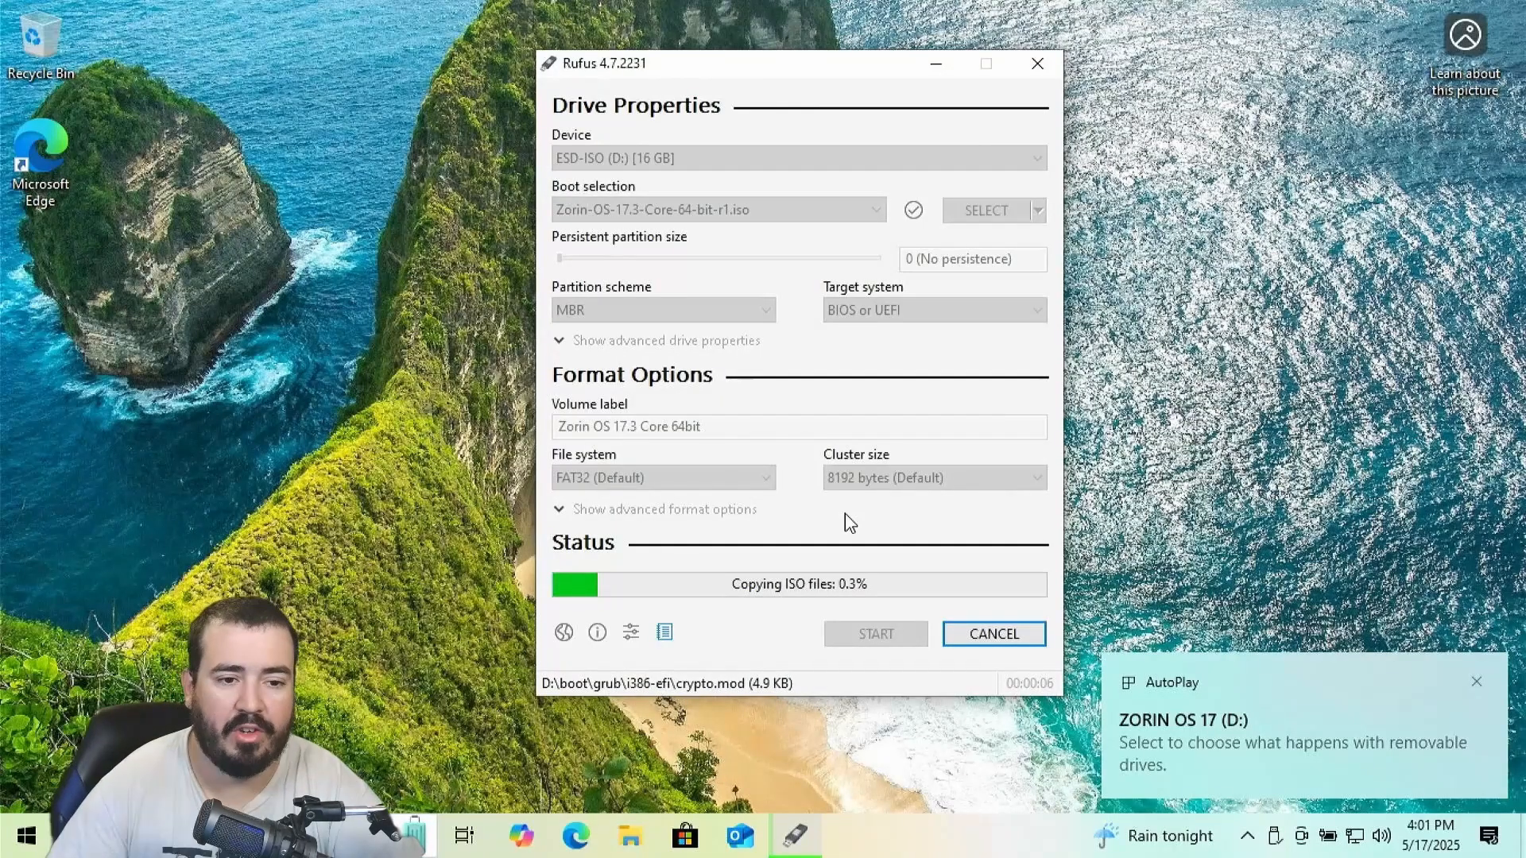
left_click(1472, 682)
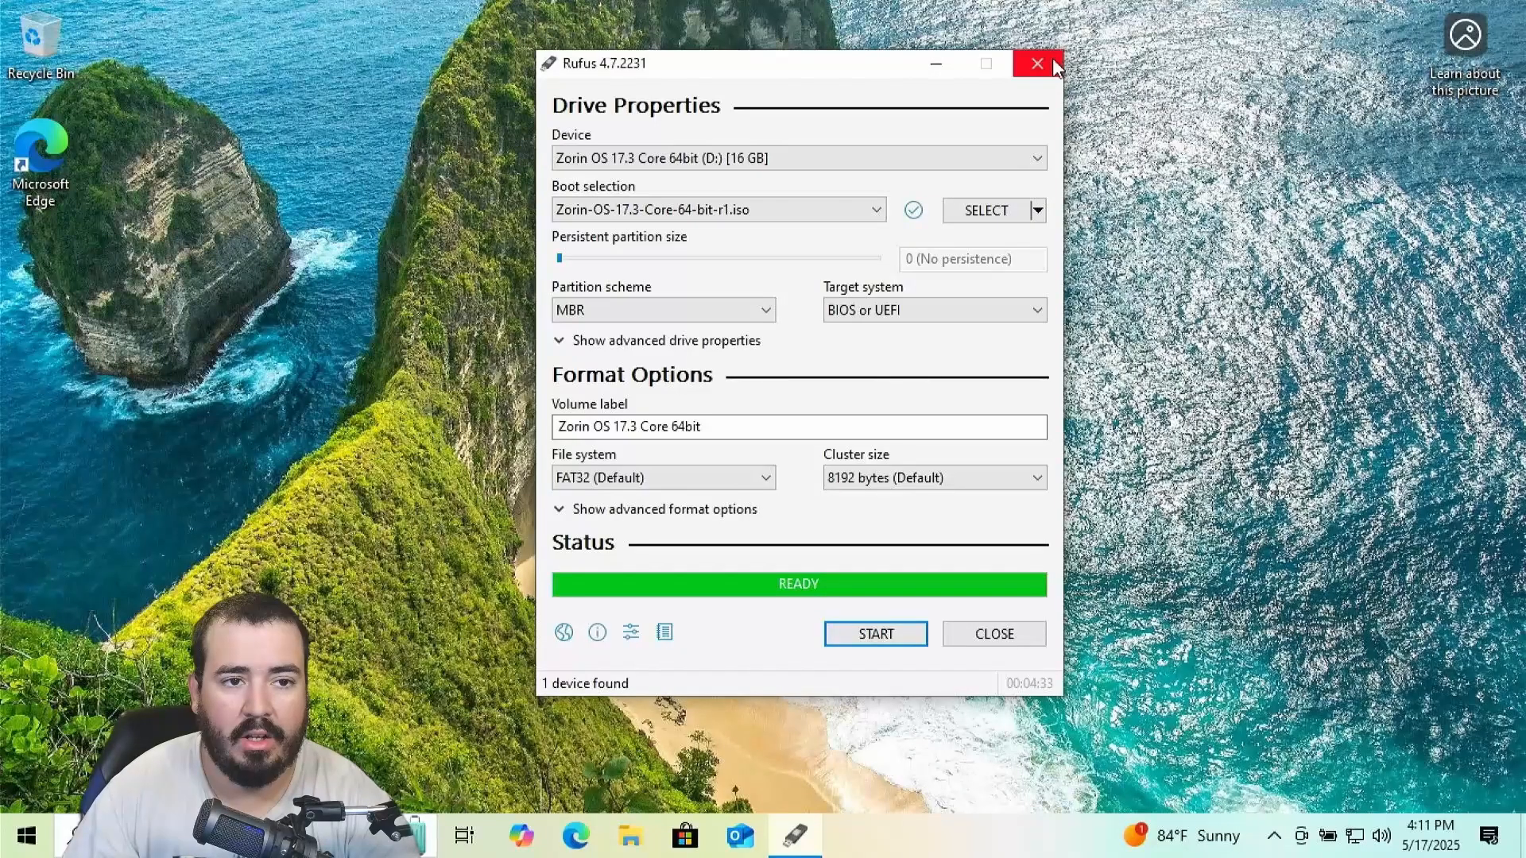
Close Rufus and eject the SanDisk 3.2Gen1 USB flash drive
left_click(1037, 64)
left_click(1275, 836)
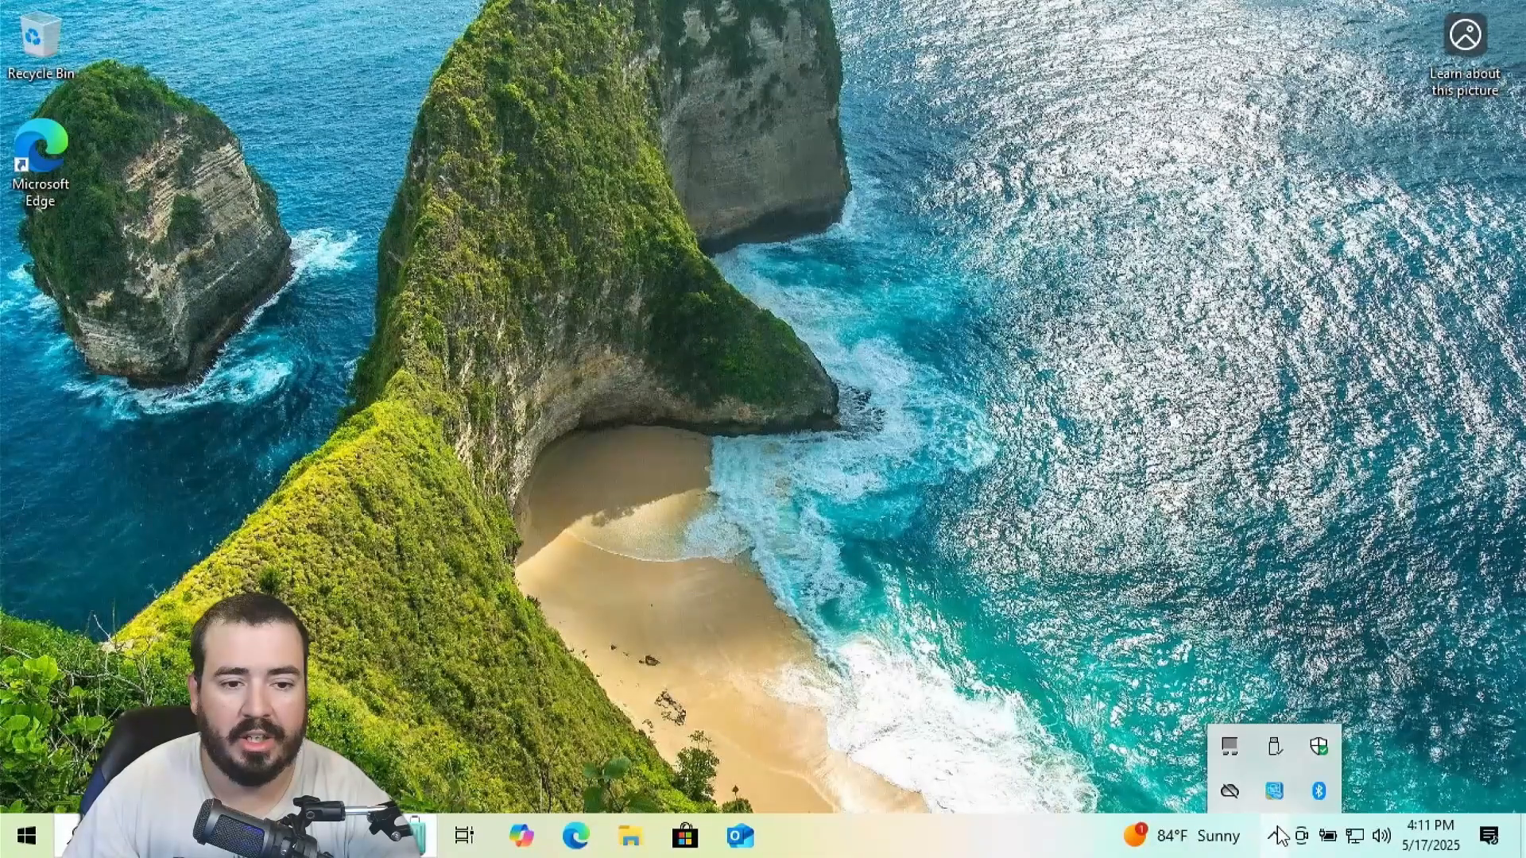
left_click(1273, 751)
left_click(1289, 713)
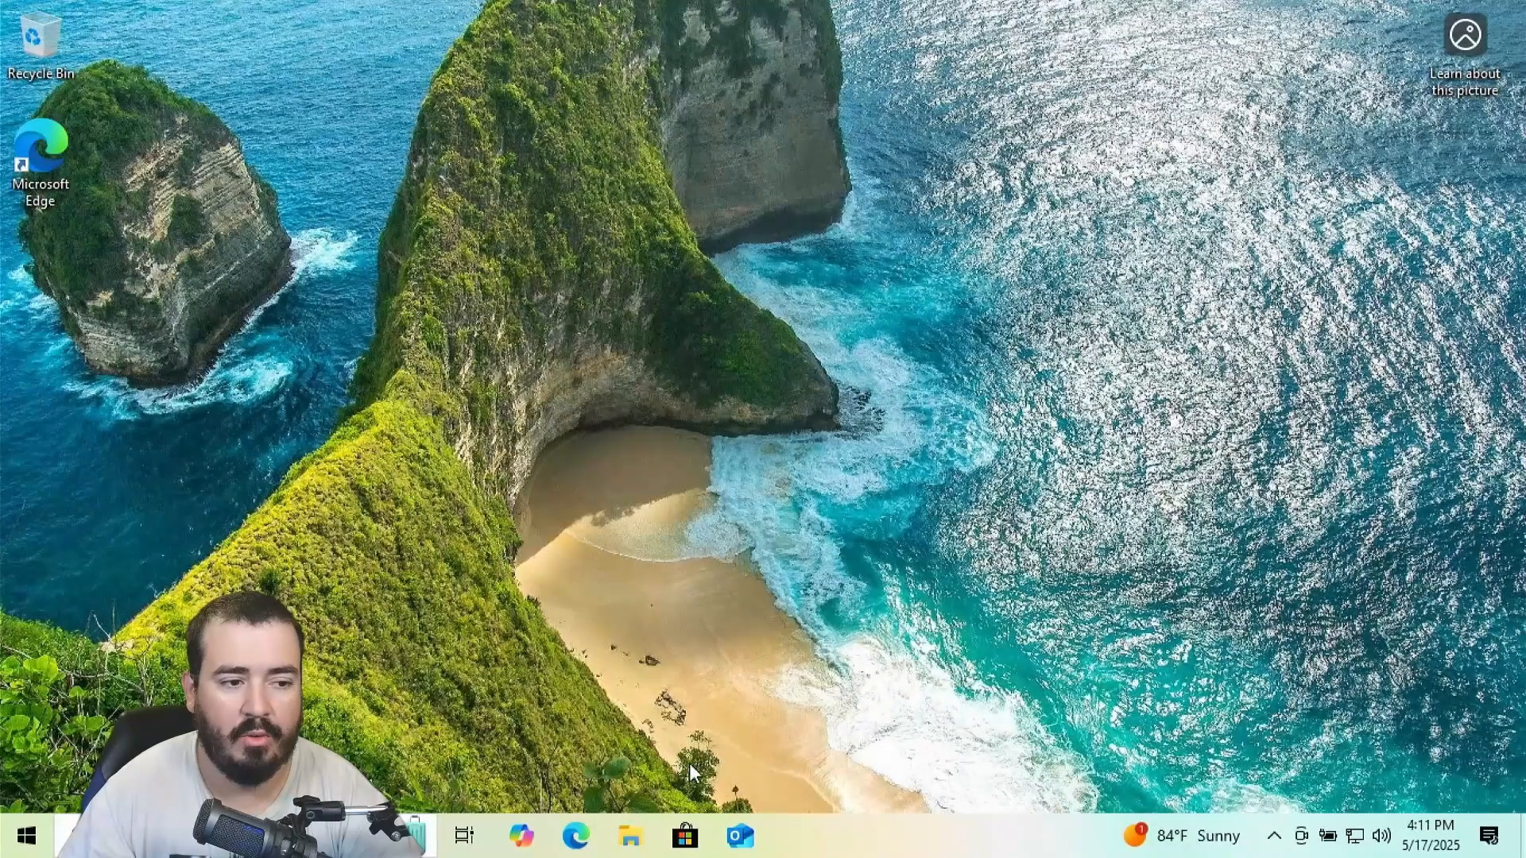
left_click(26, 836)
Shut down Windows so the PC can boot from the Zorin USB drive
left_click(28, 787)
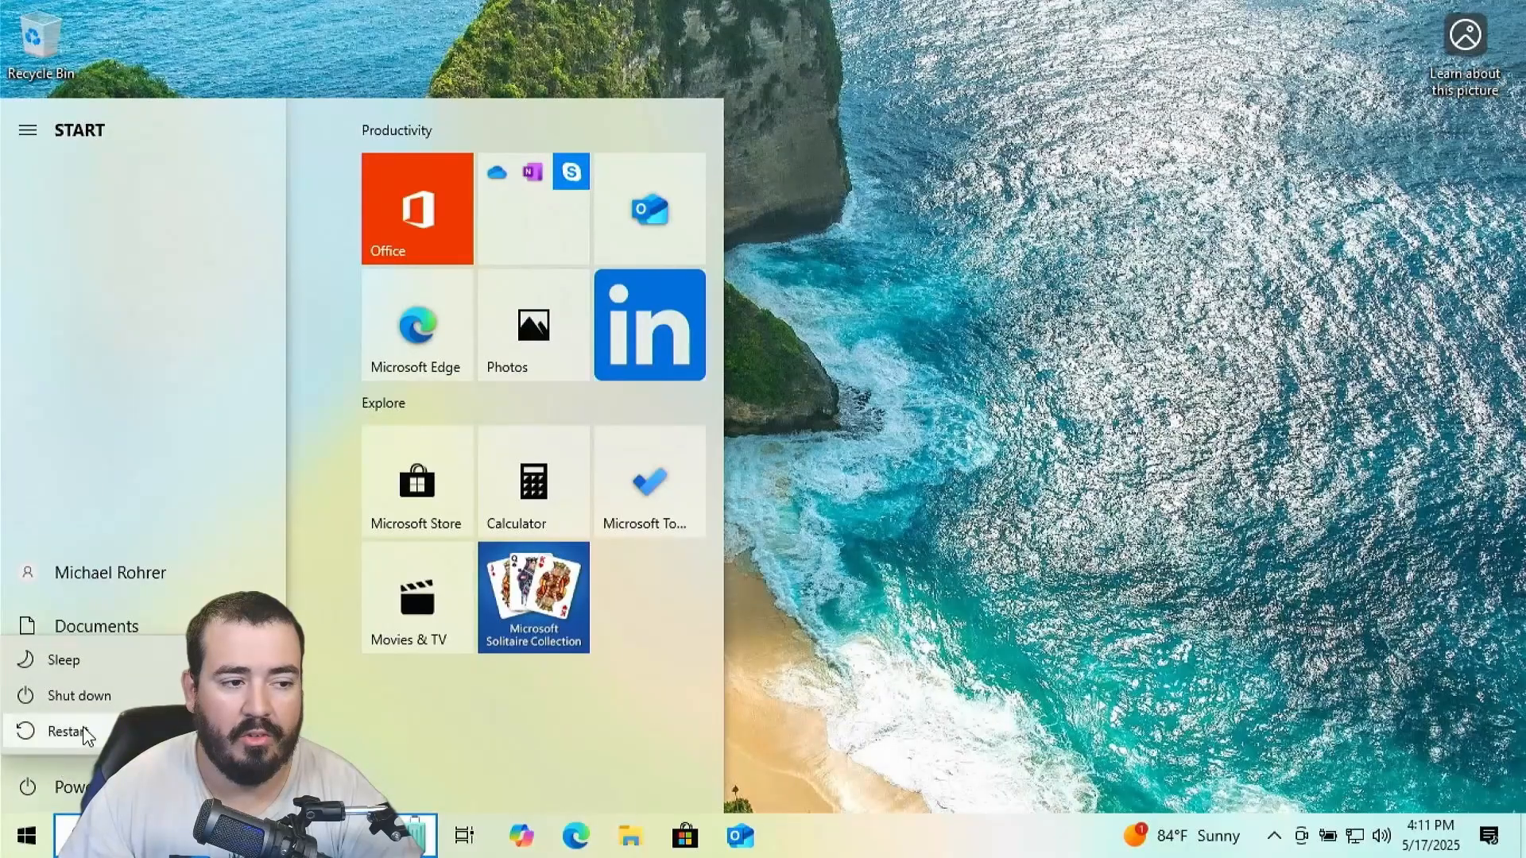
left_click(84, 709)
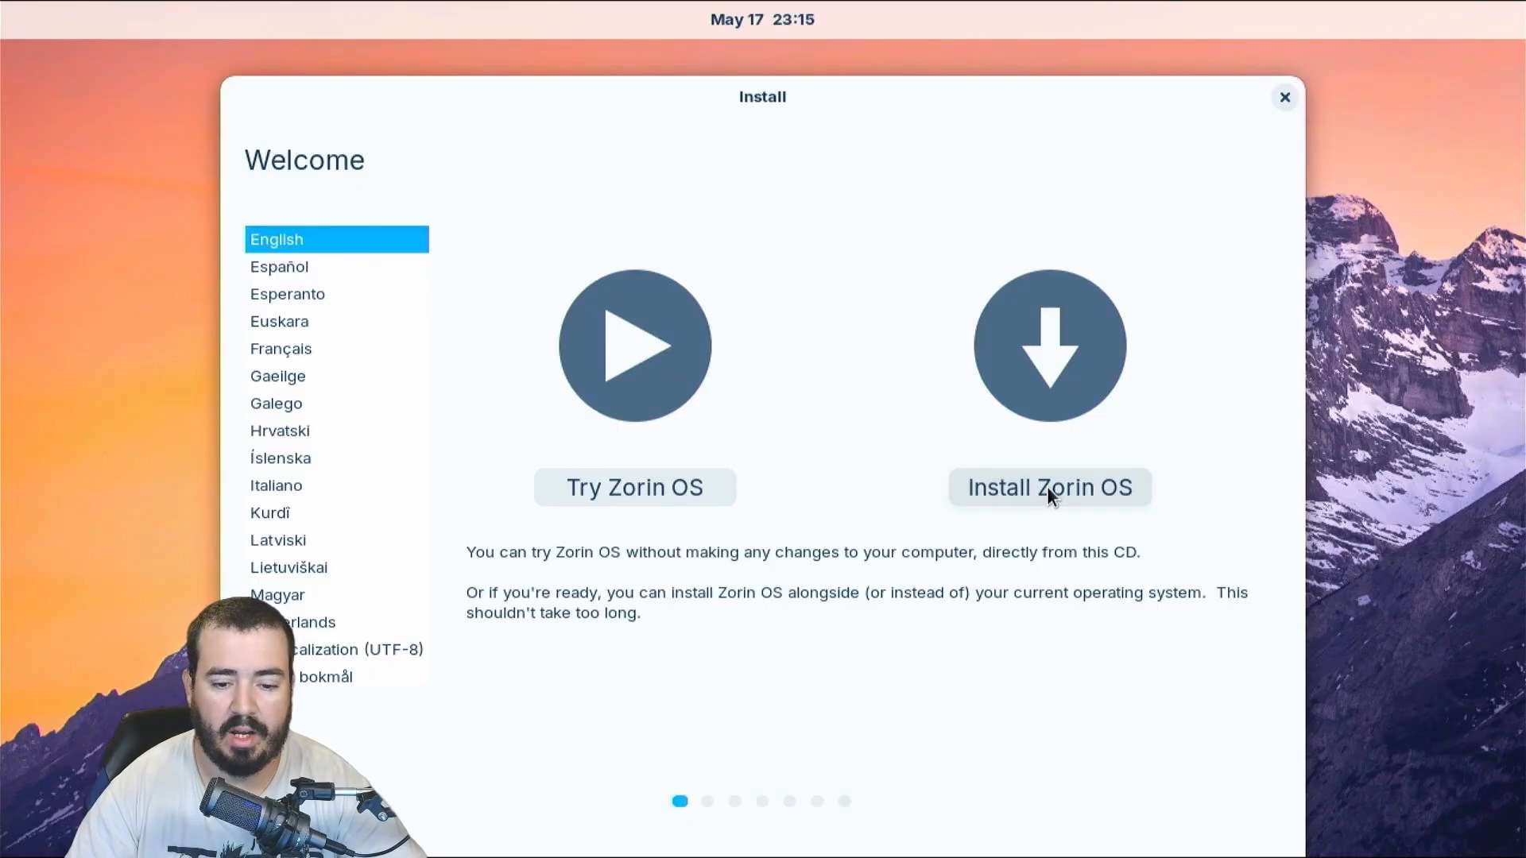
Start installing Zorin OS, keep the English (US) keyboard, and enable downloading updates during installation
left_click(1048, 489)
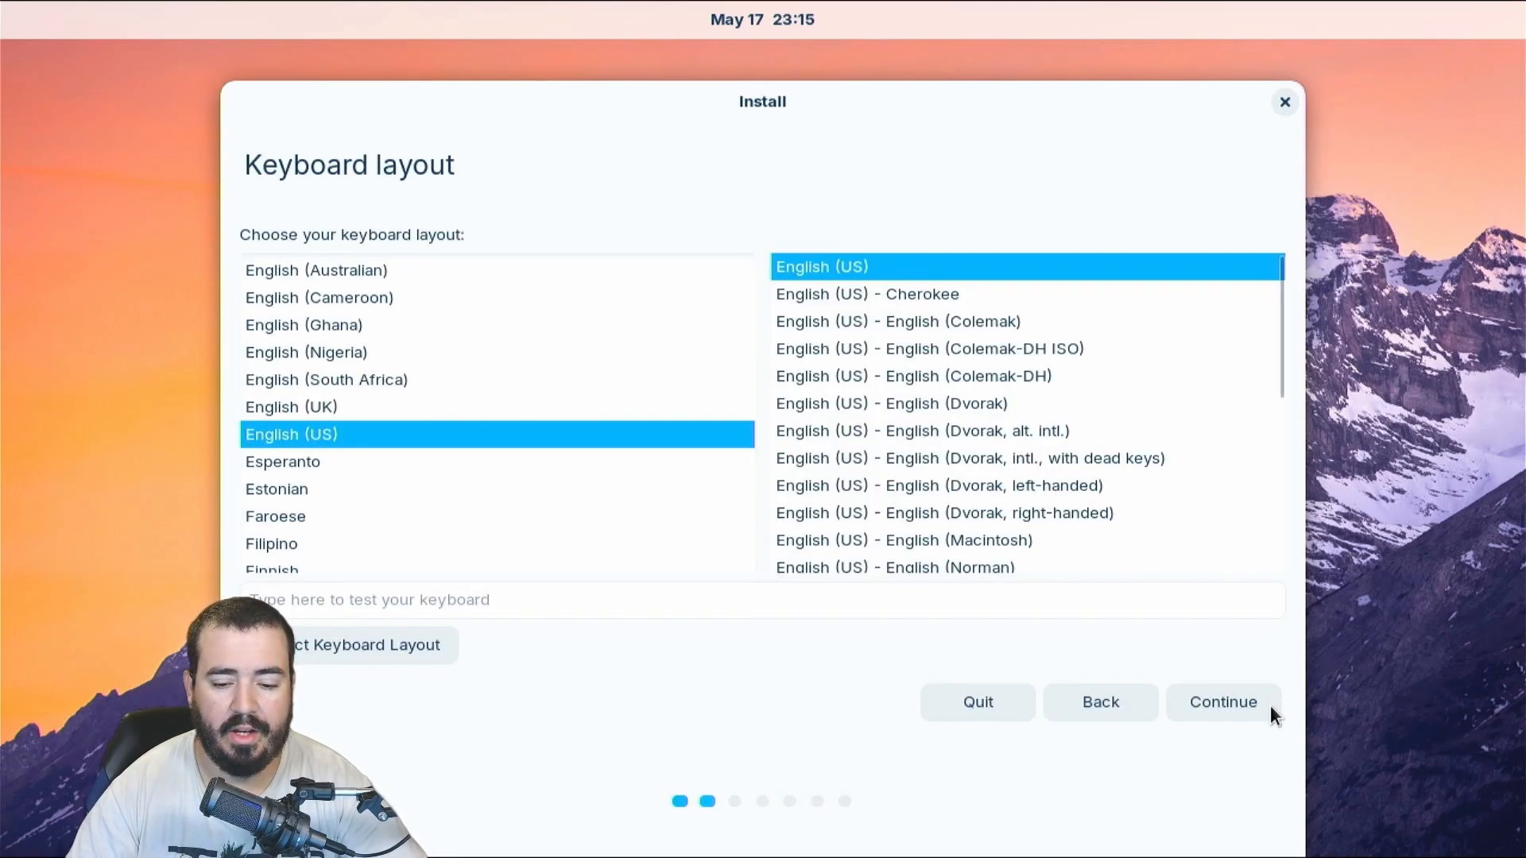
left_click(1222, 699)
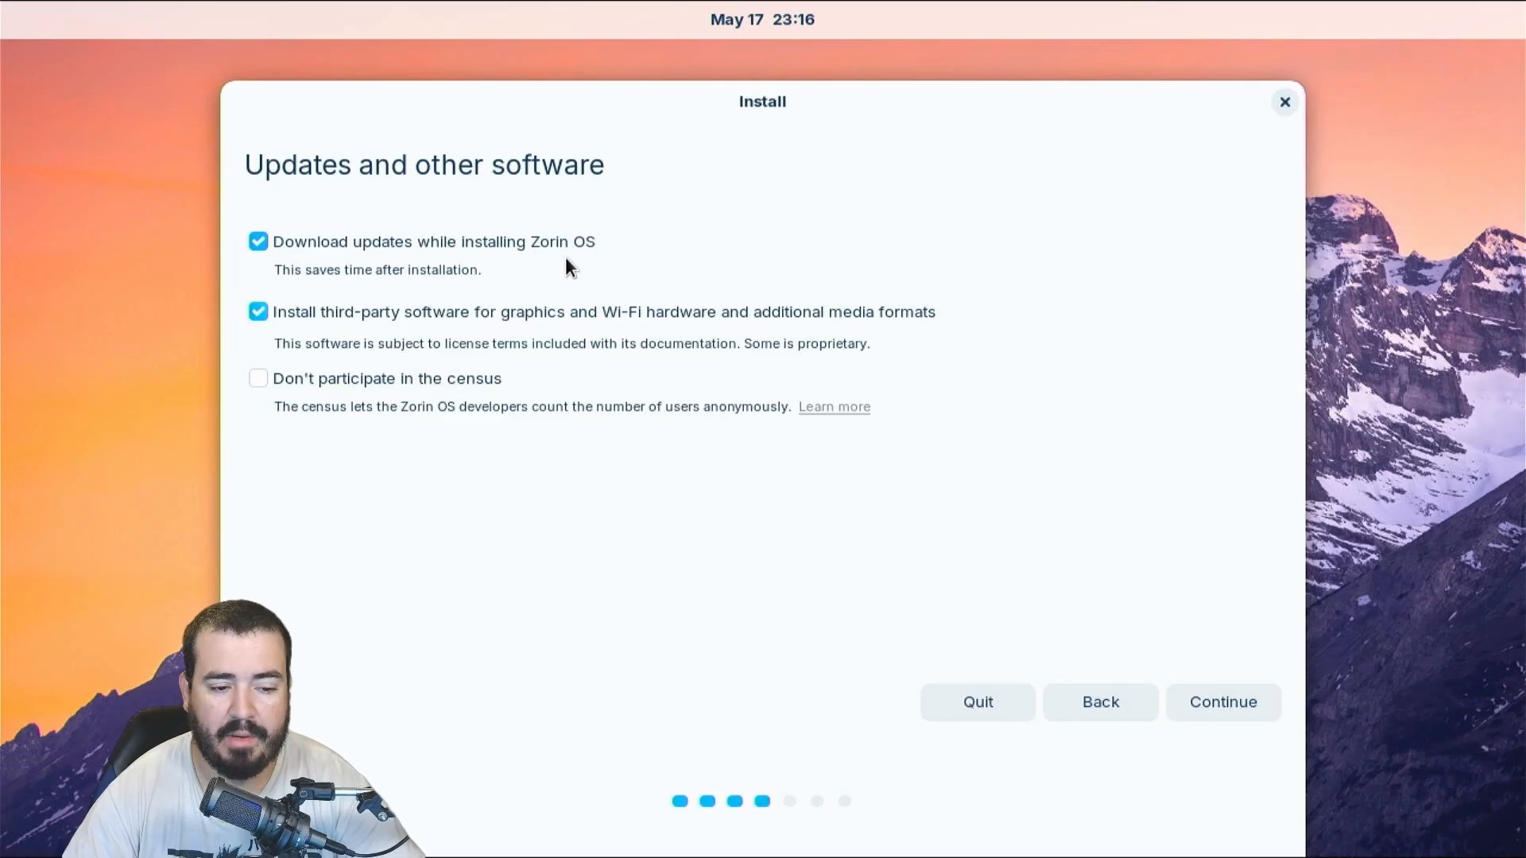
left_click(268, 241)
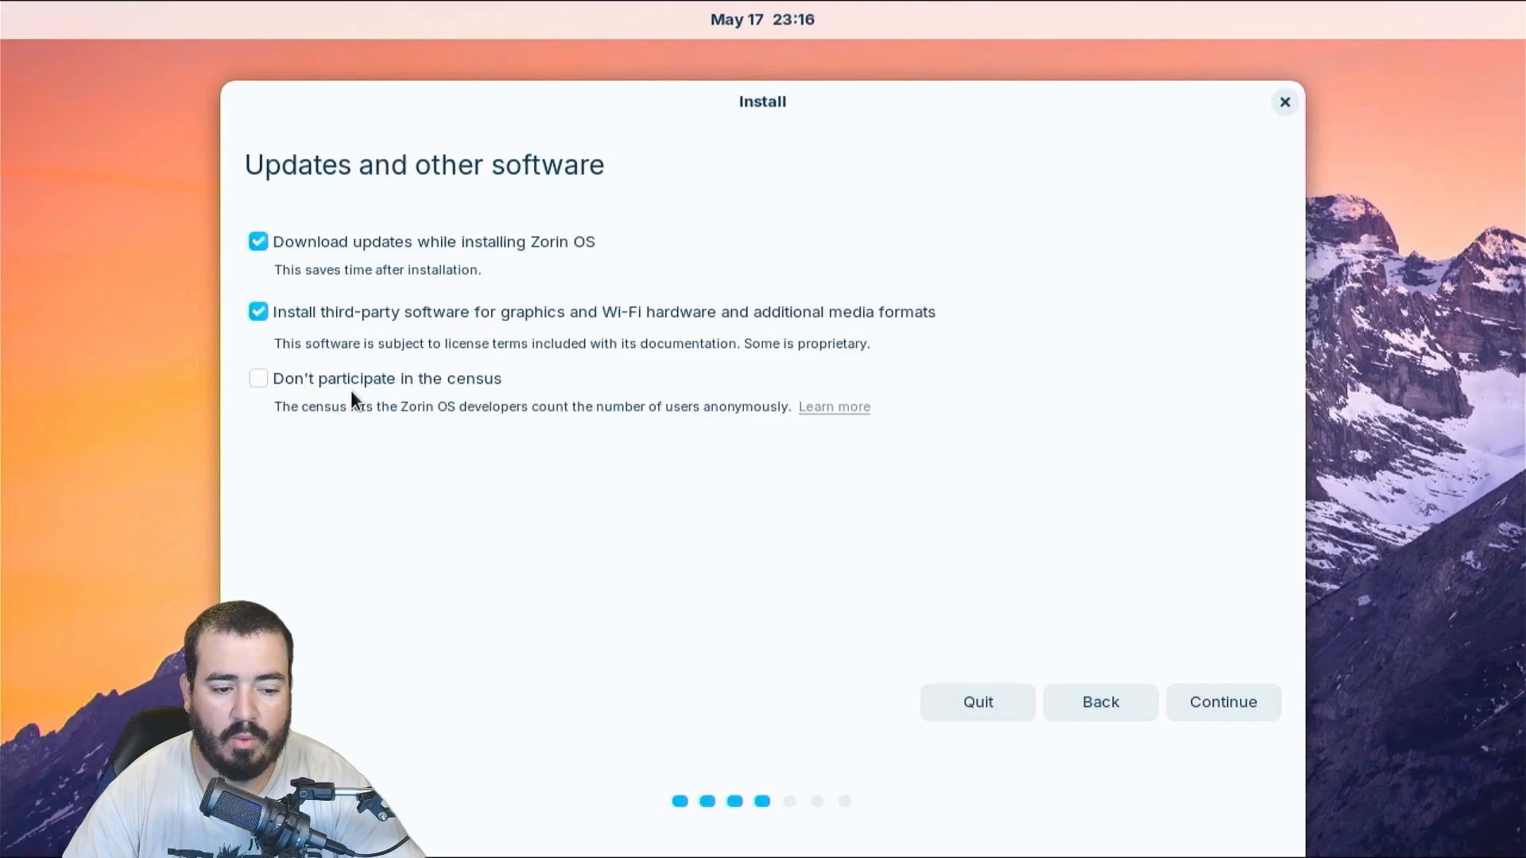
left_click(1262, 715)
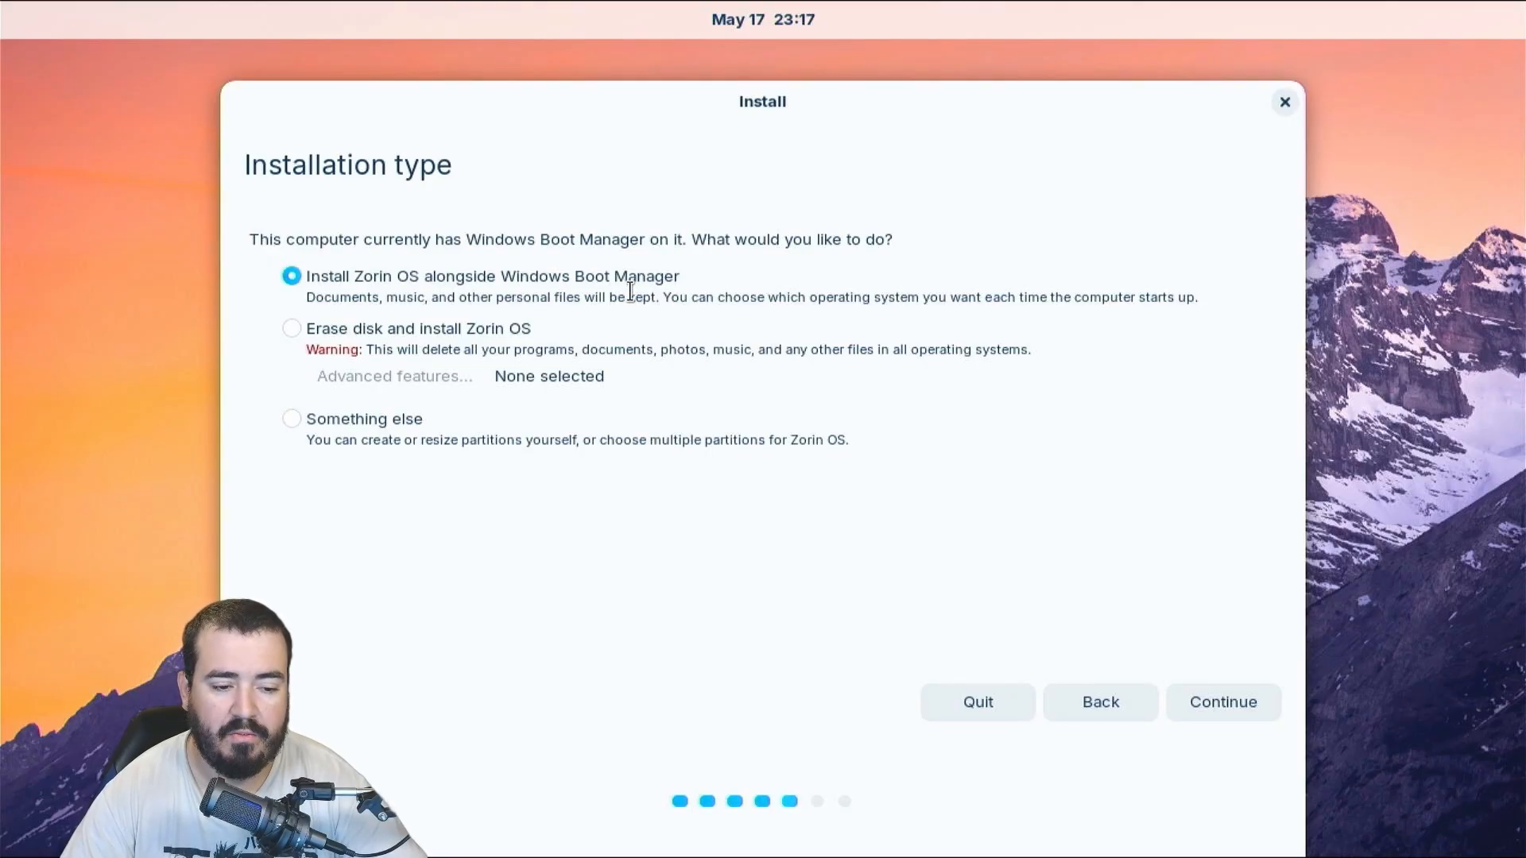
Choose Erase disk and install Zorin OS, confirm the disk changes, and accept the New York time zone
left_click(369, 332)
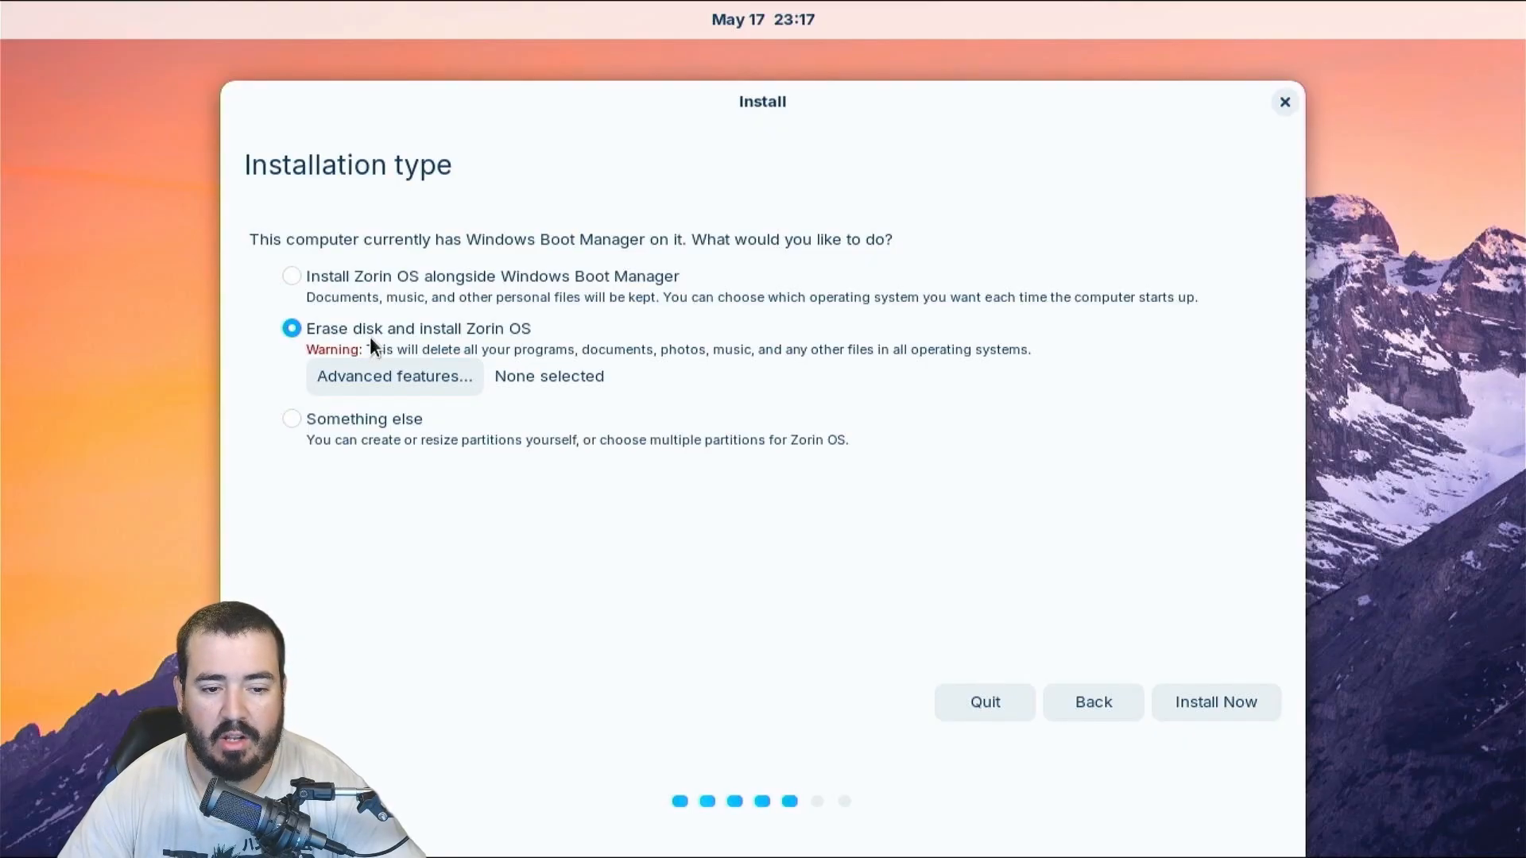
left_click(1251, 704)
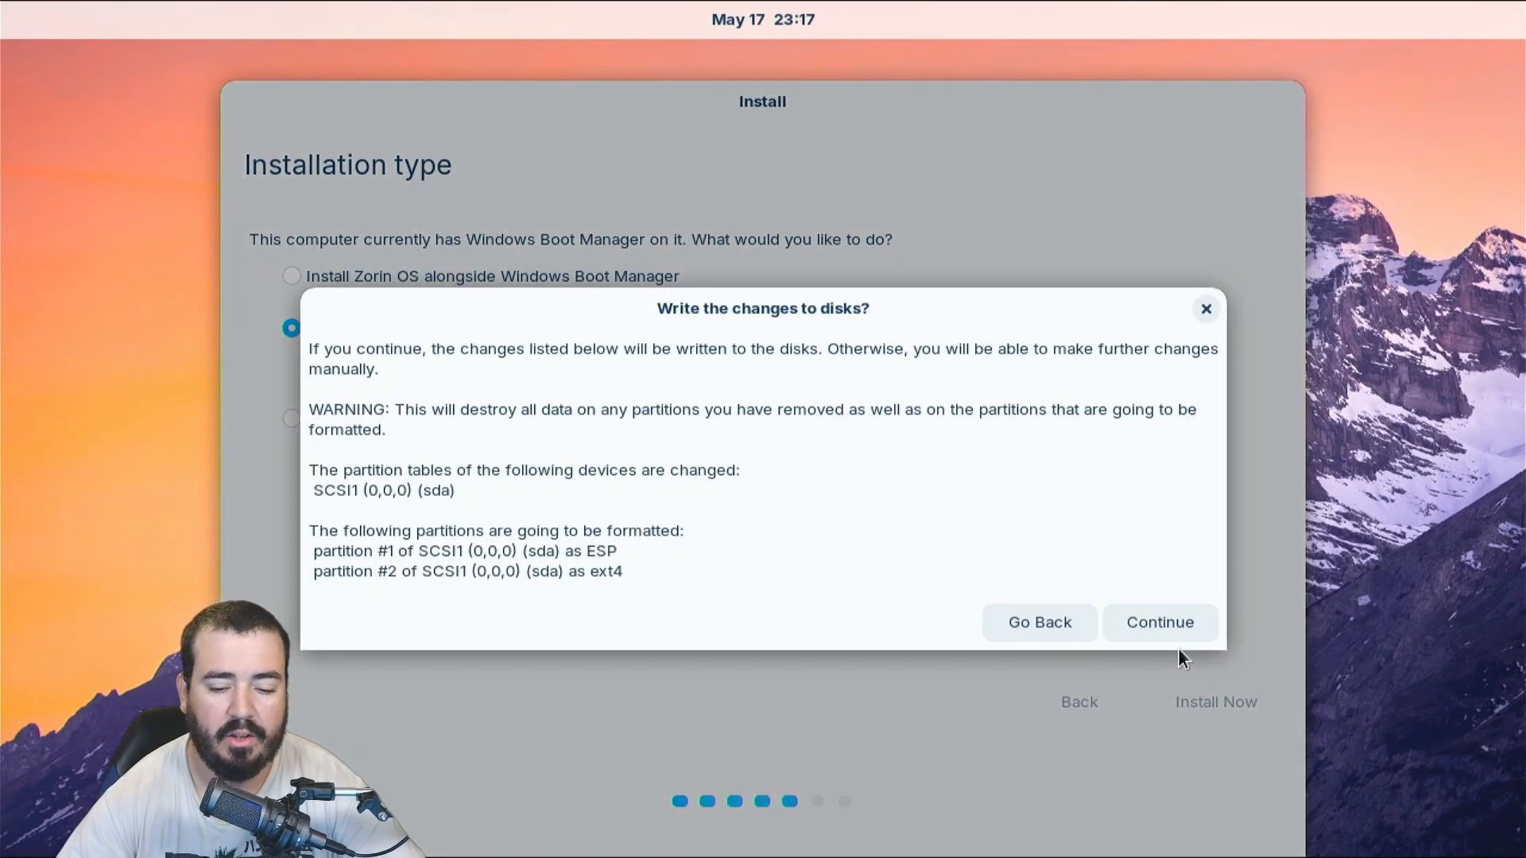
left_click(1180, 623)
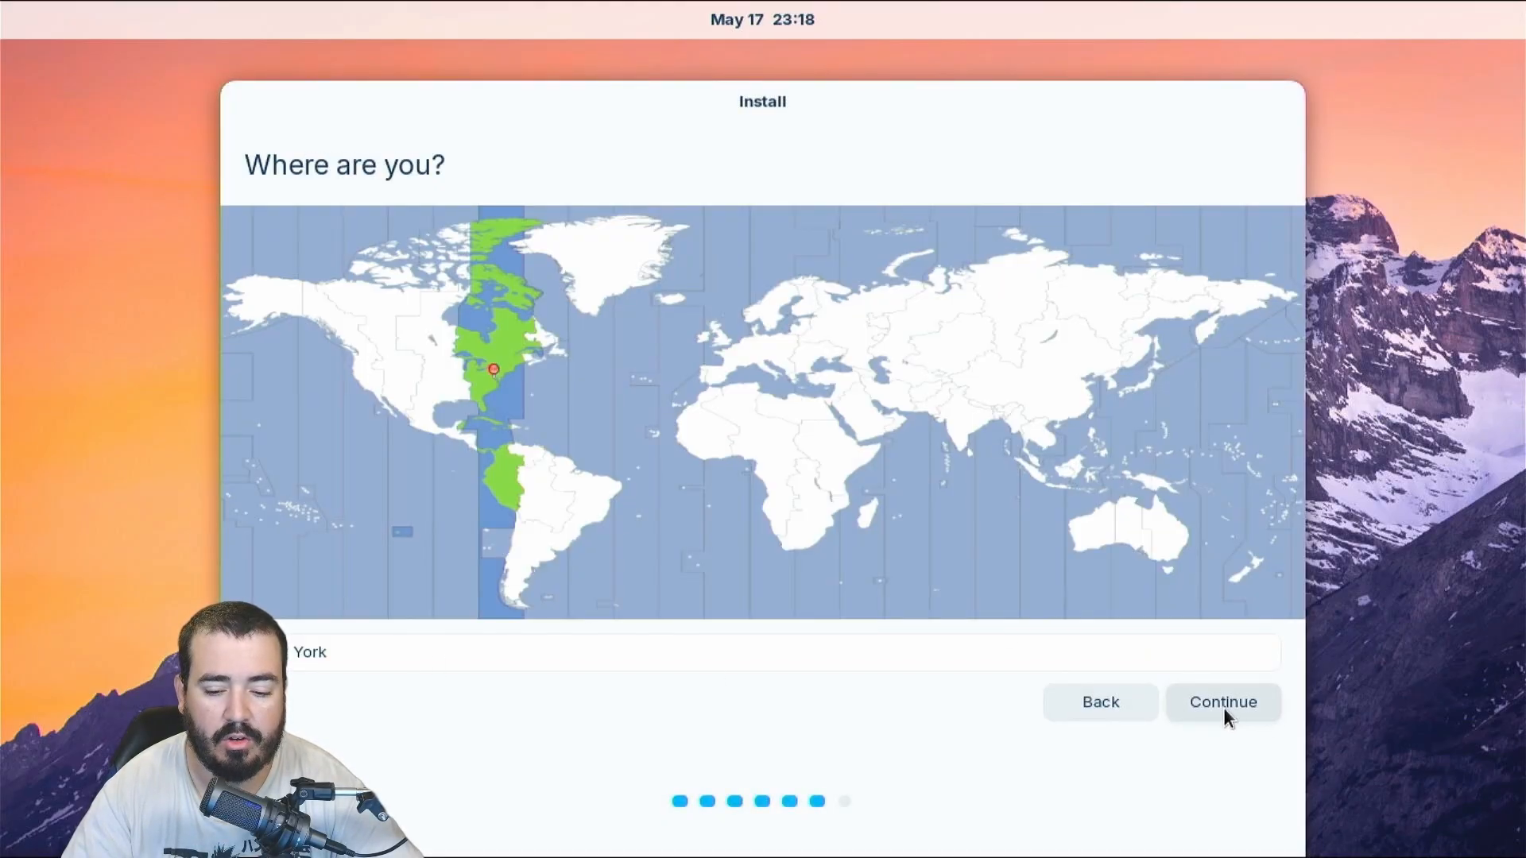
left_click(1226, 711)
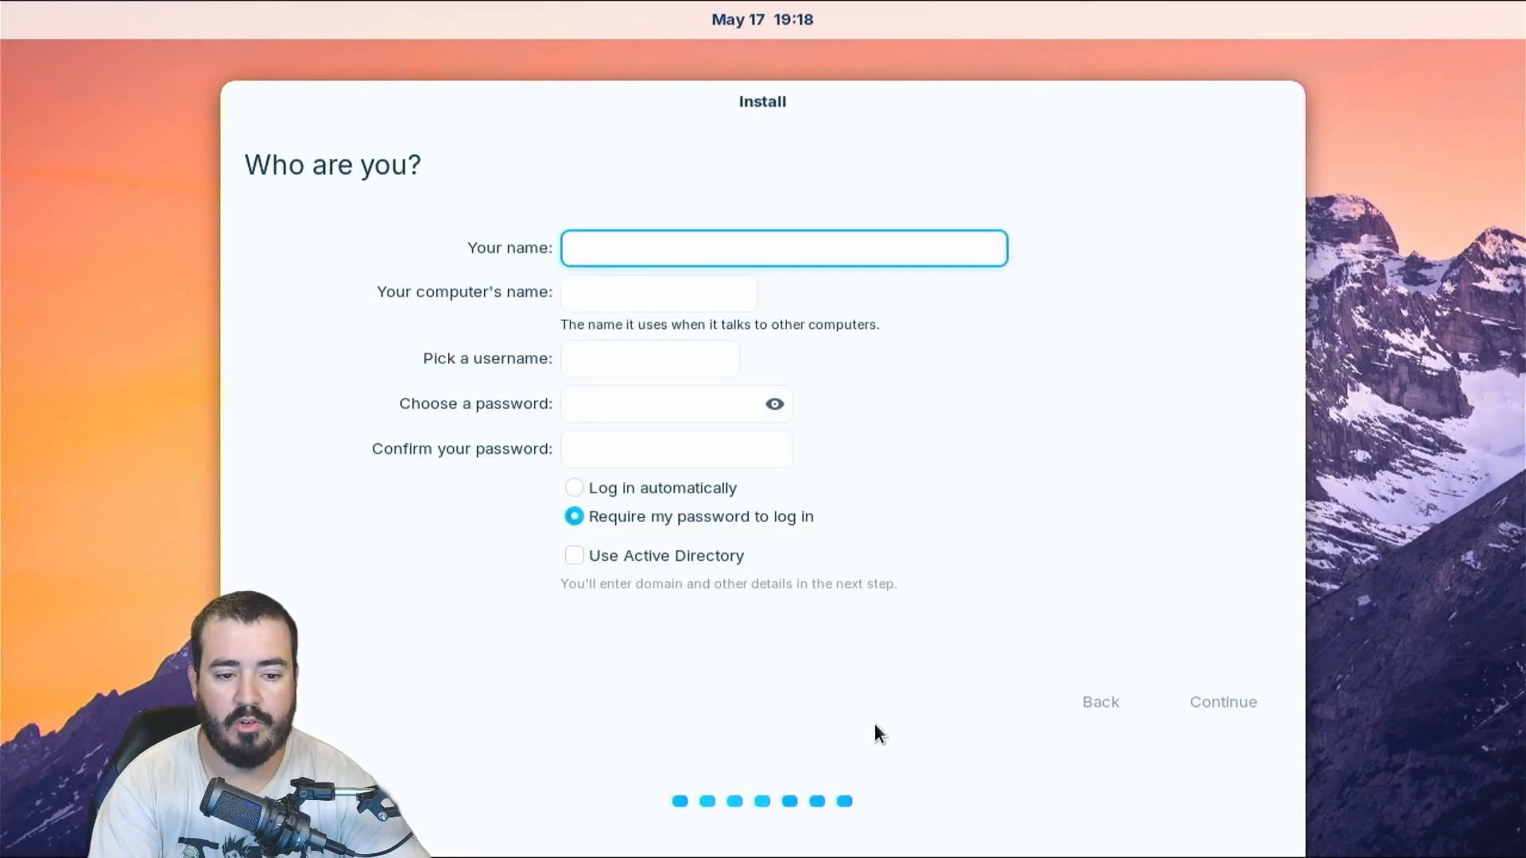
Enter the account name and the password twice, then continue so Zorin OS installs
type("MichaelG95USA")
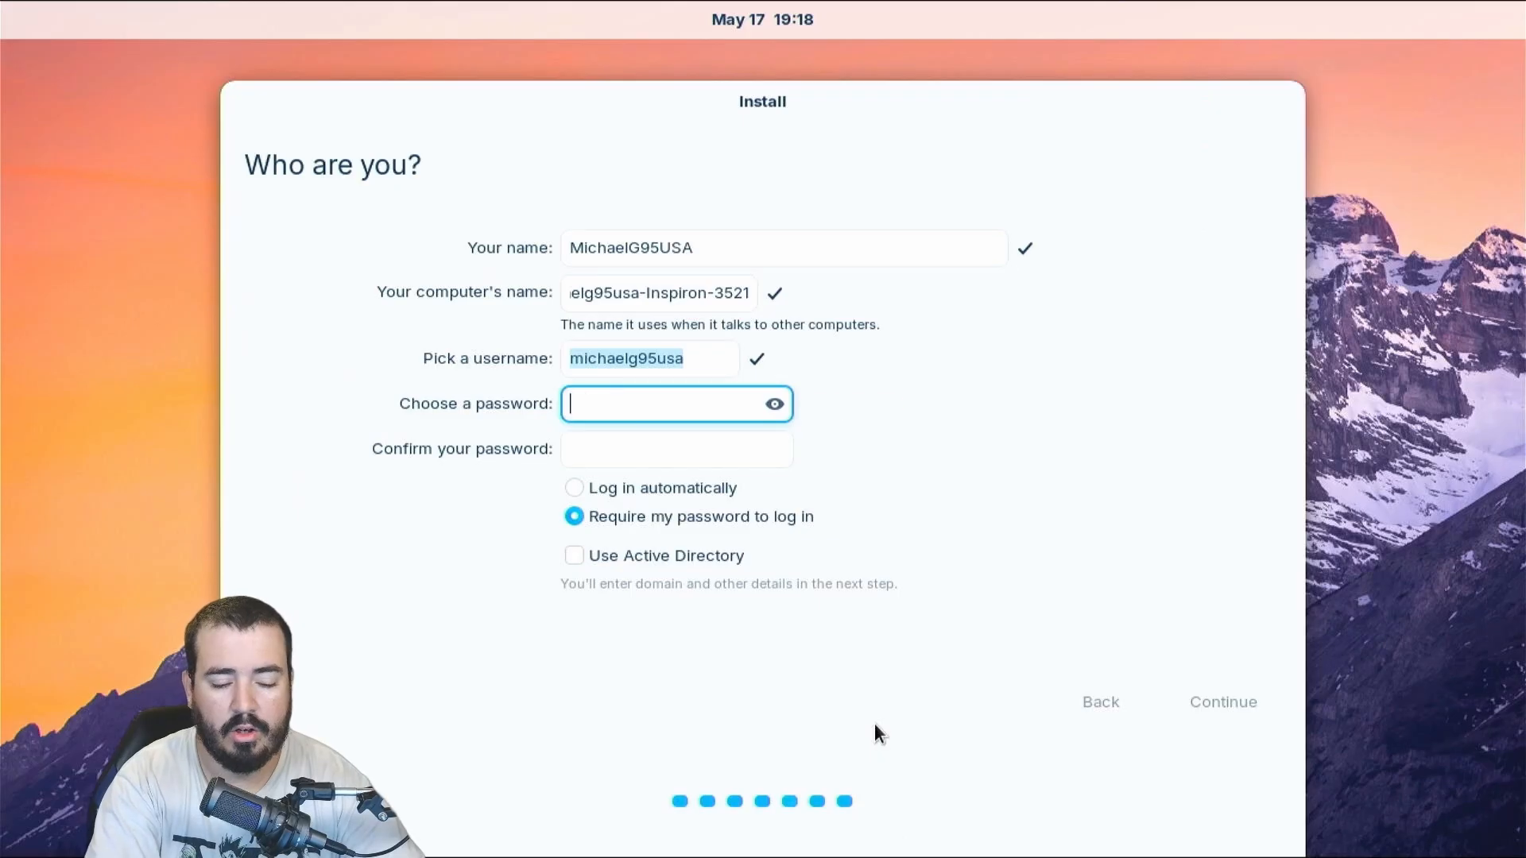
type("123456789012")
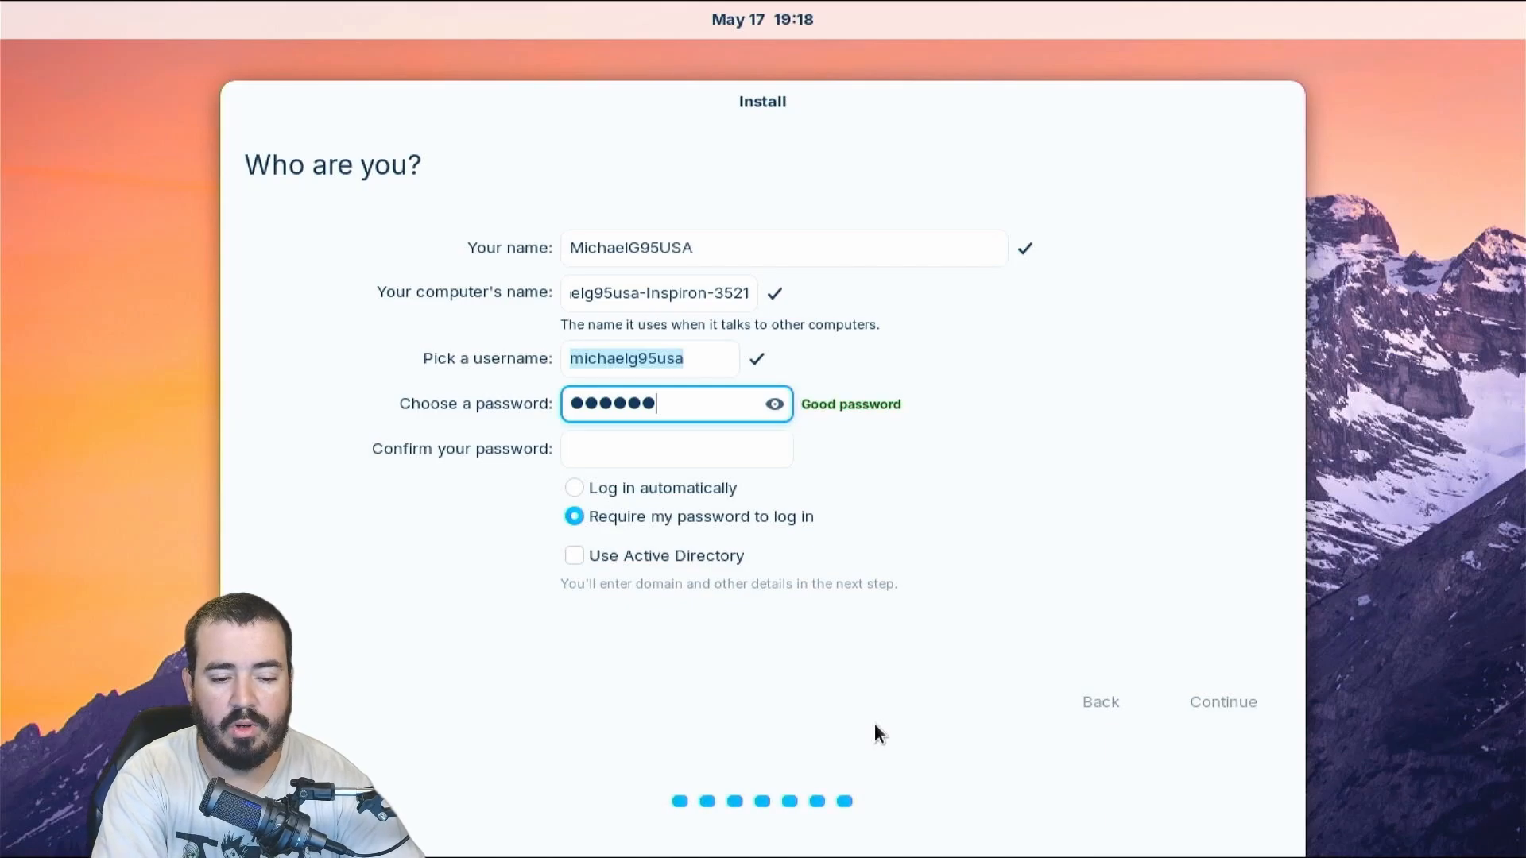
key("Tab")
type("1234567")
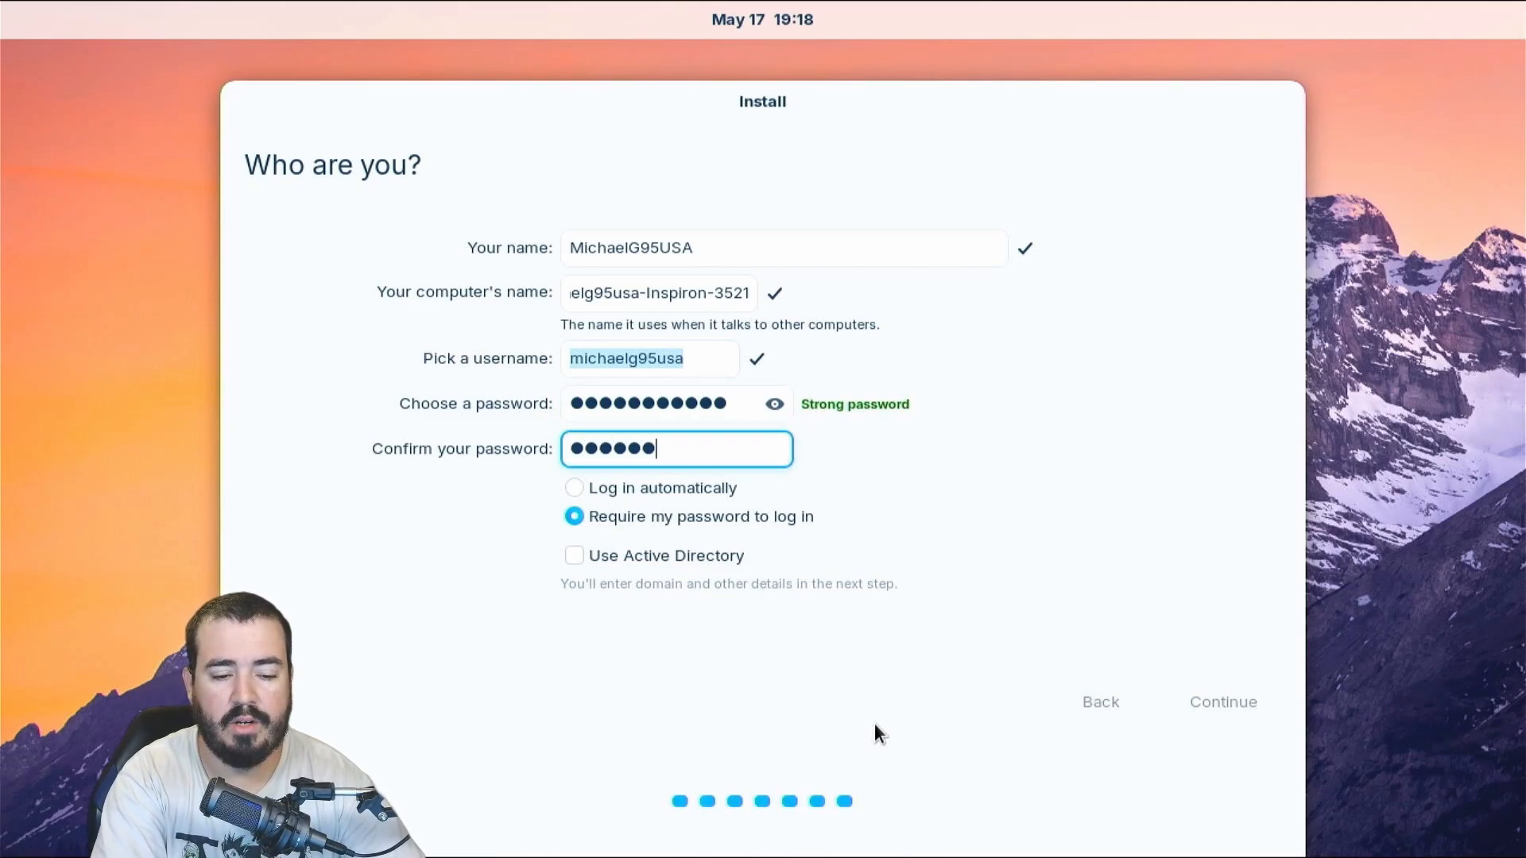
type("89012")
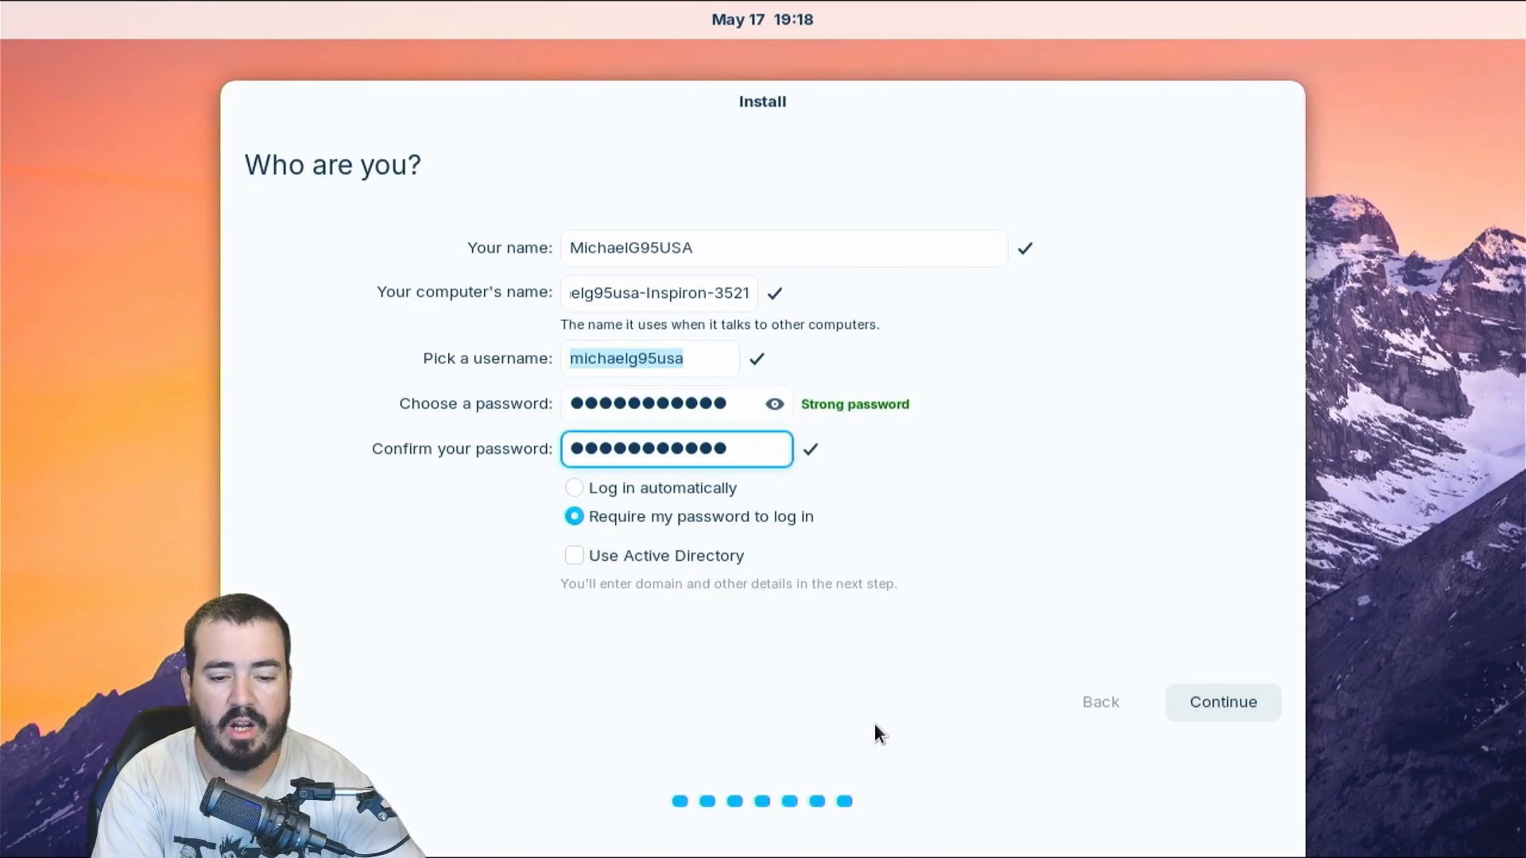
left_click(1224, 685)
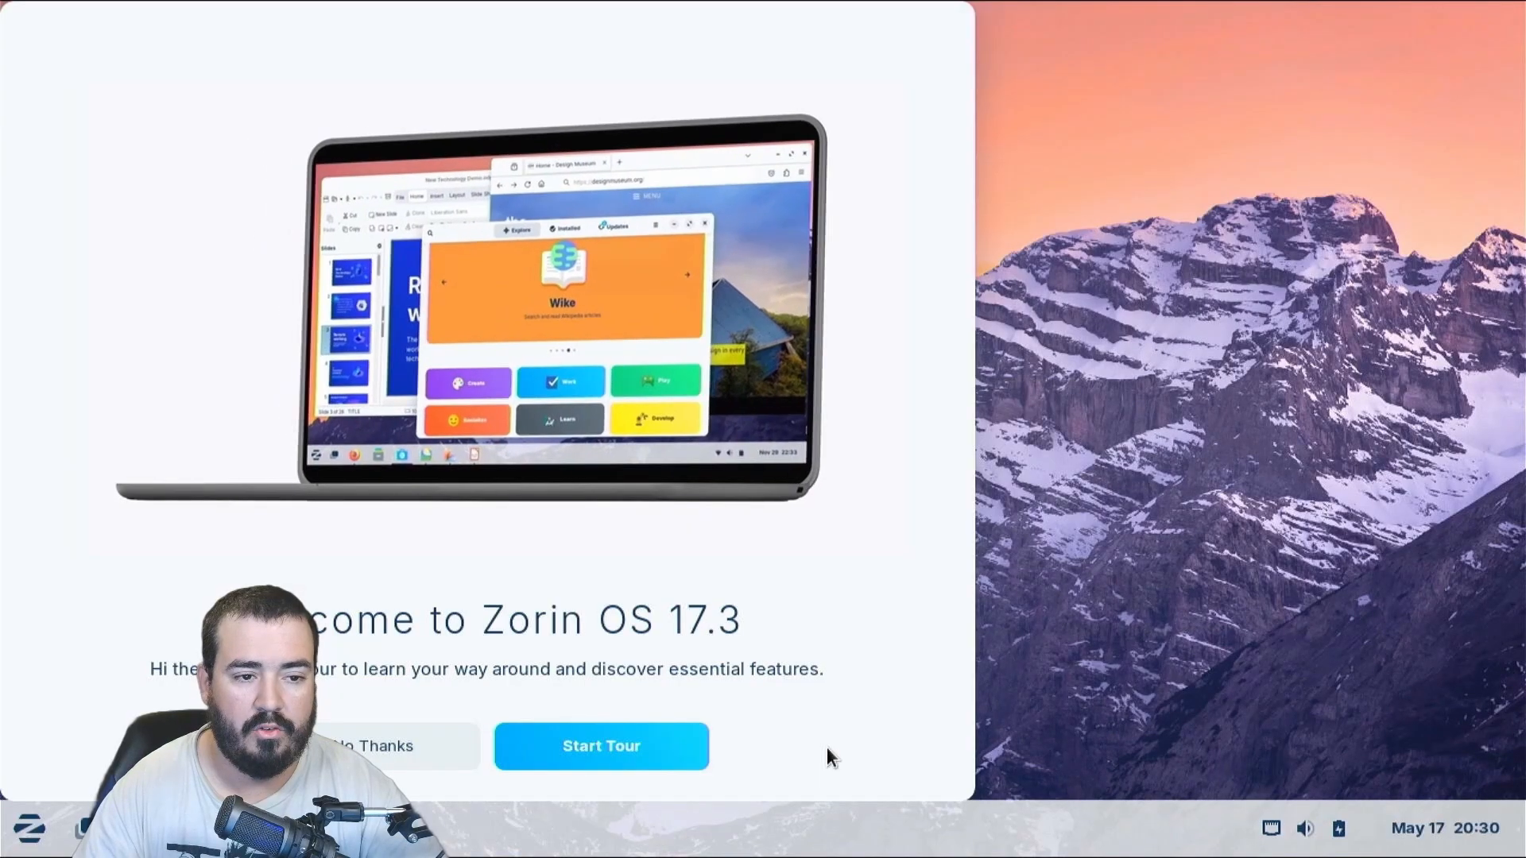
Maximize the welcome window, start the tour, and browse All Apps in the Zorin menu before closing it
left_click_drag(635, 11, 1006, 4)
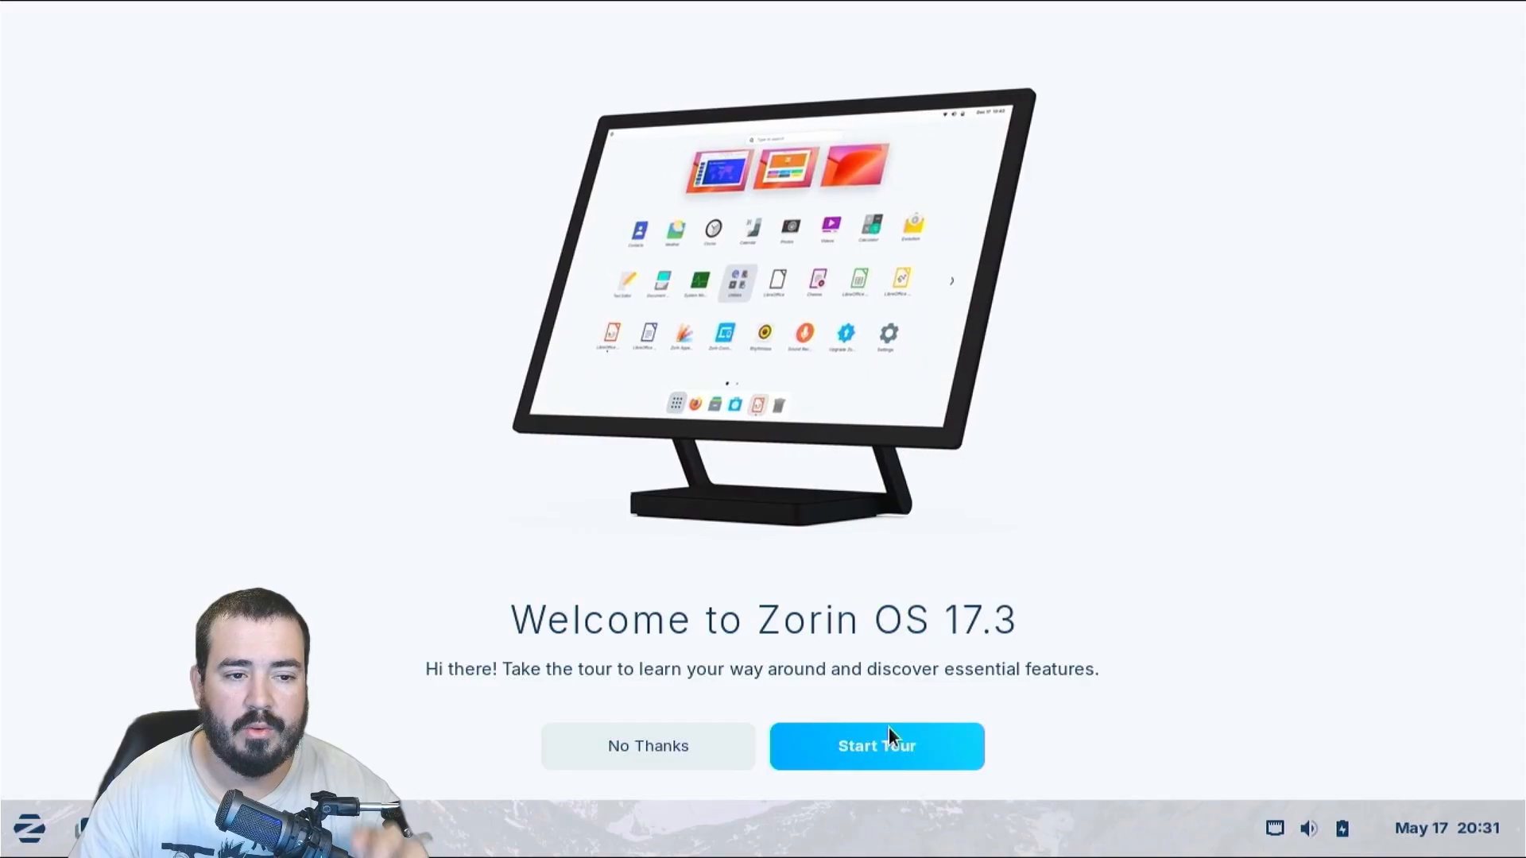
left_click(871, 751)
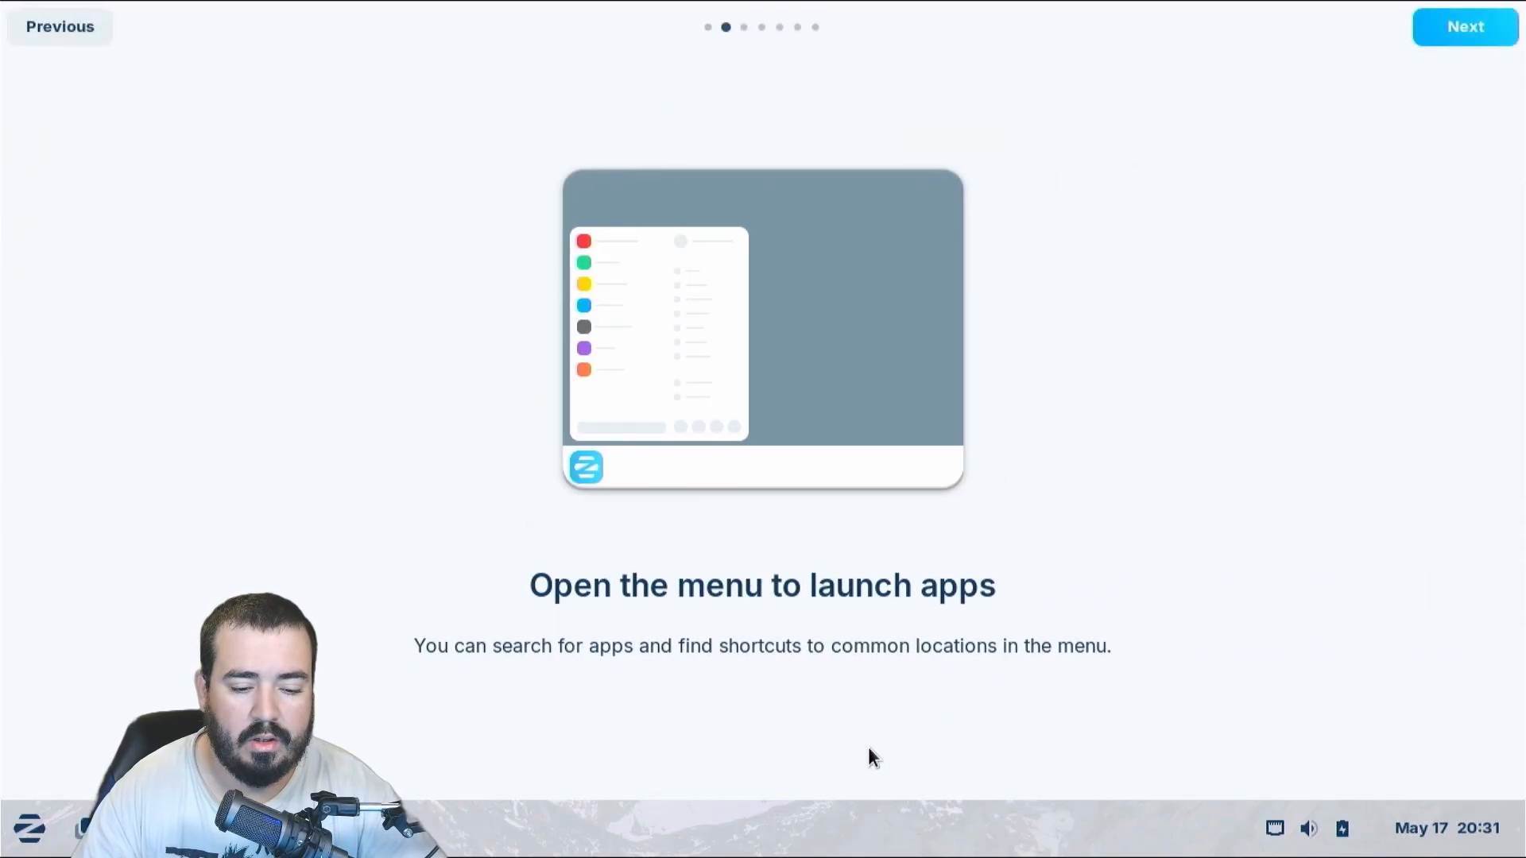
left_click(12, 840)
left_click(147, 706)
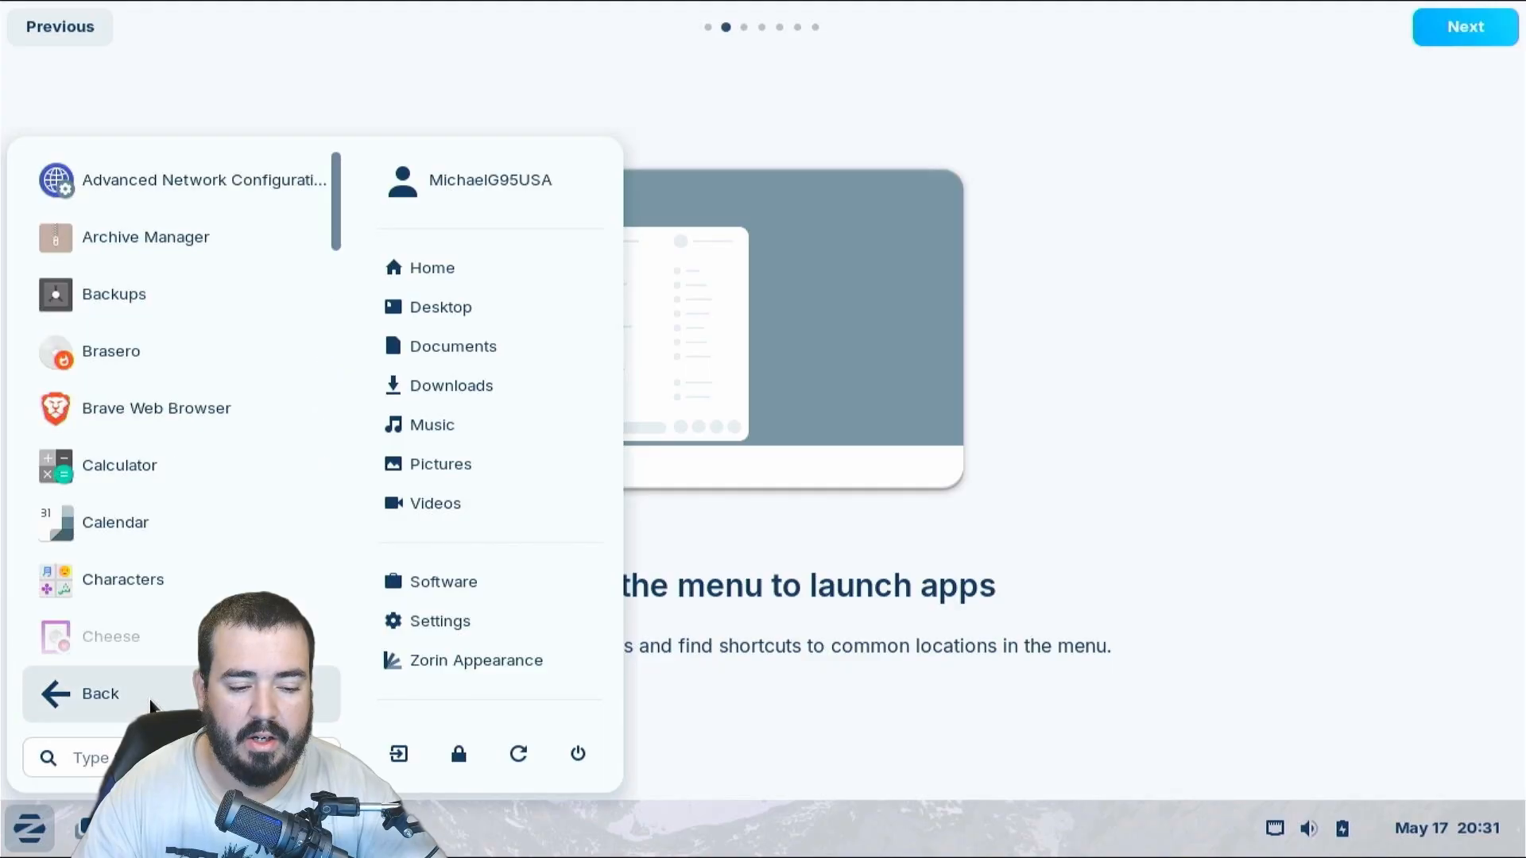
scroll(159, 475, "down", 8)
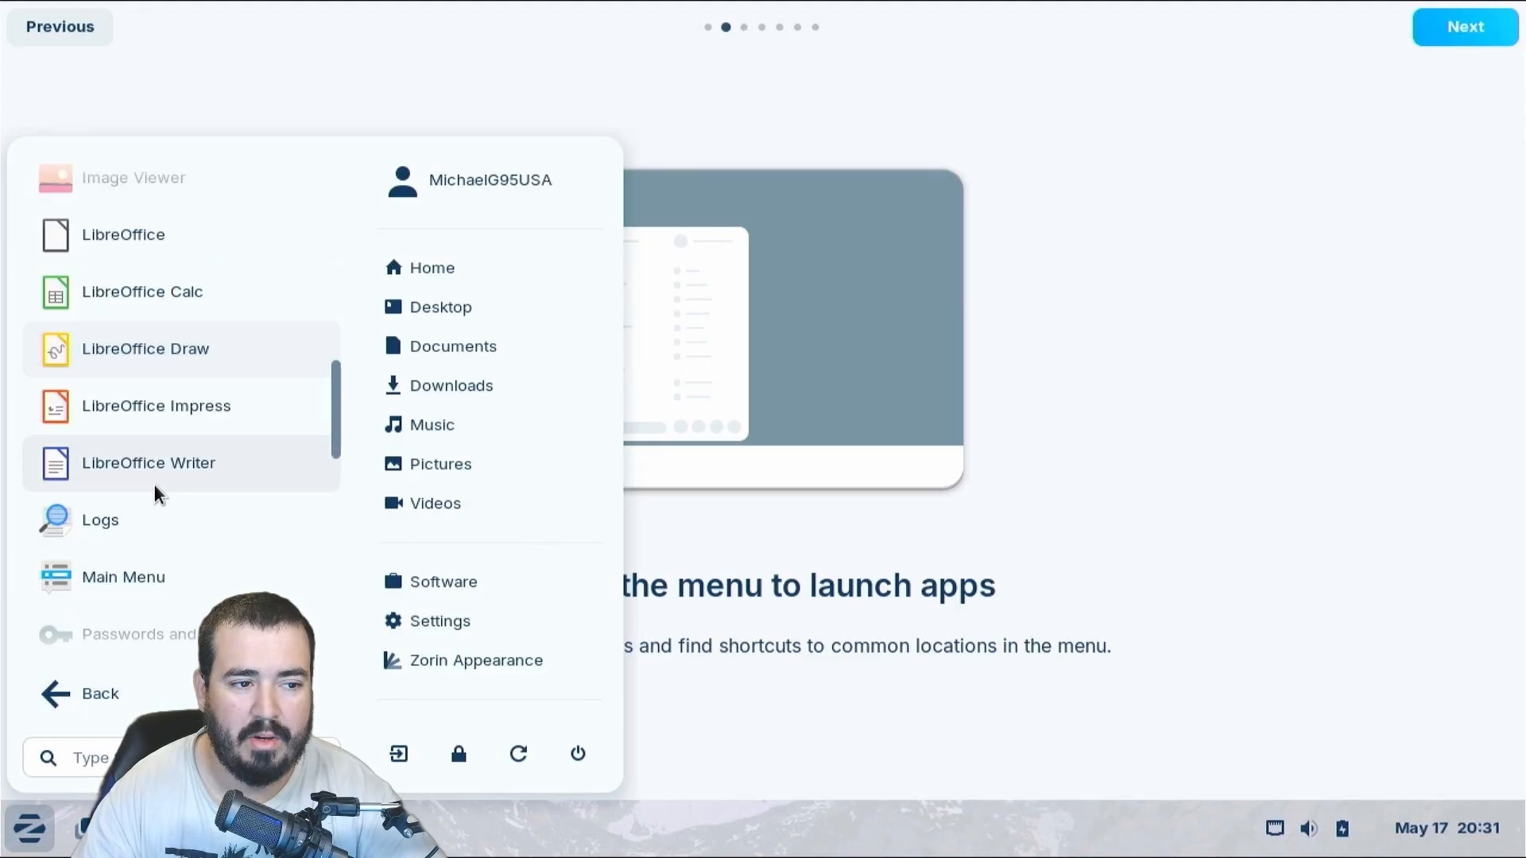
scroll(157, 481, "up", 5)
scroll(155, 480, "up", 4)
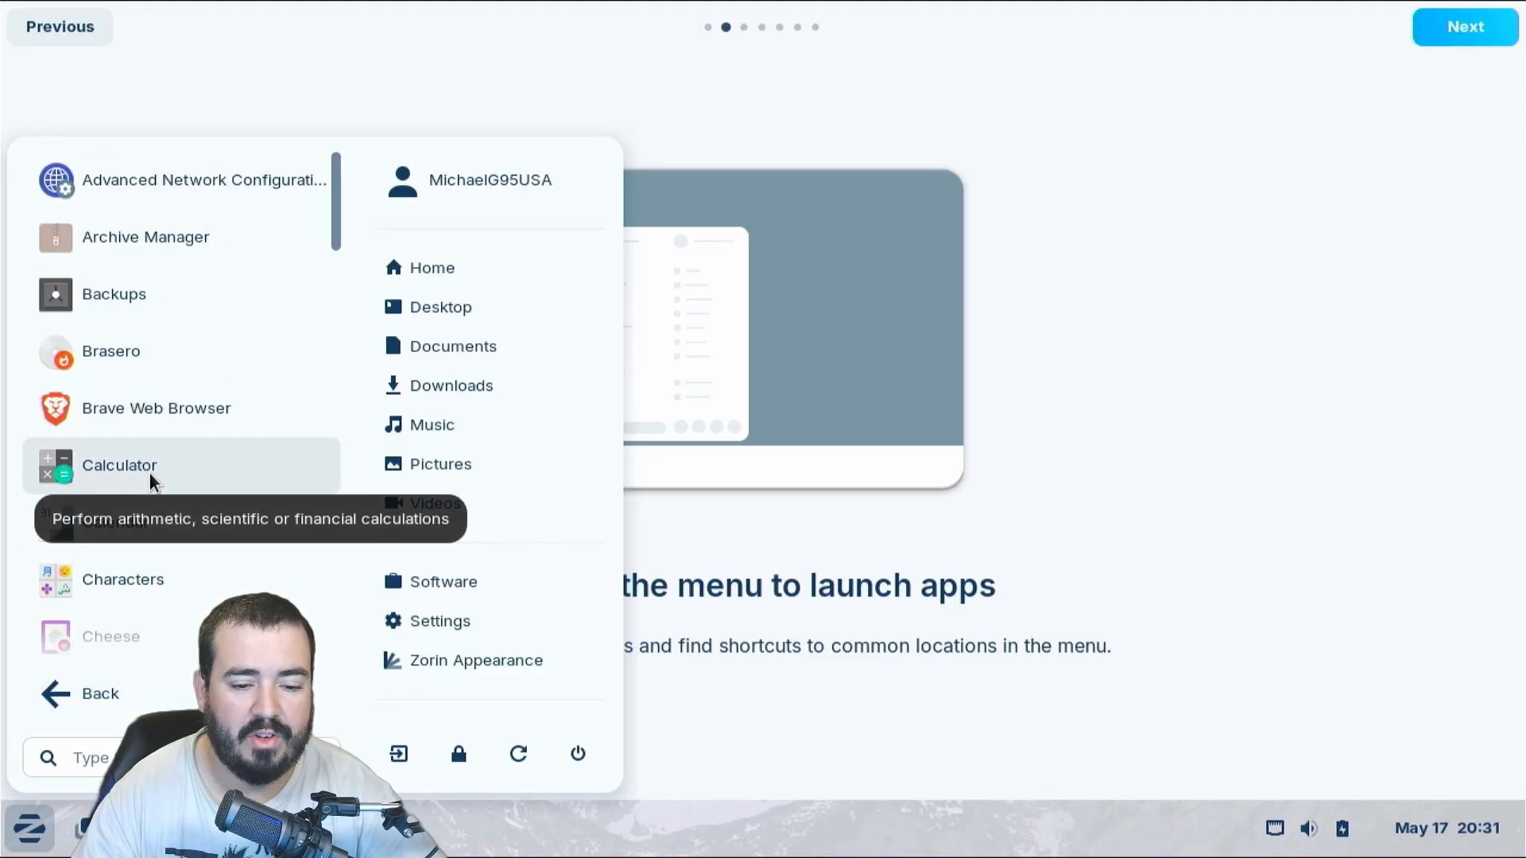
left_click(1167, 225)
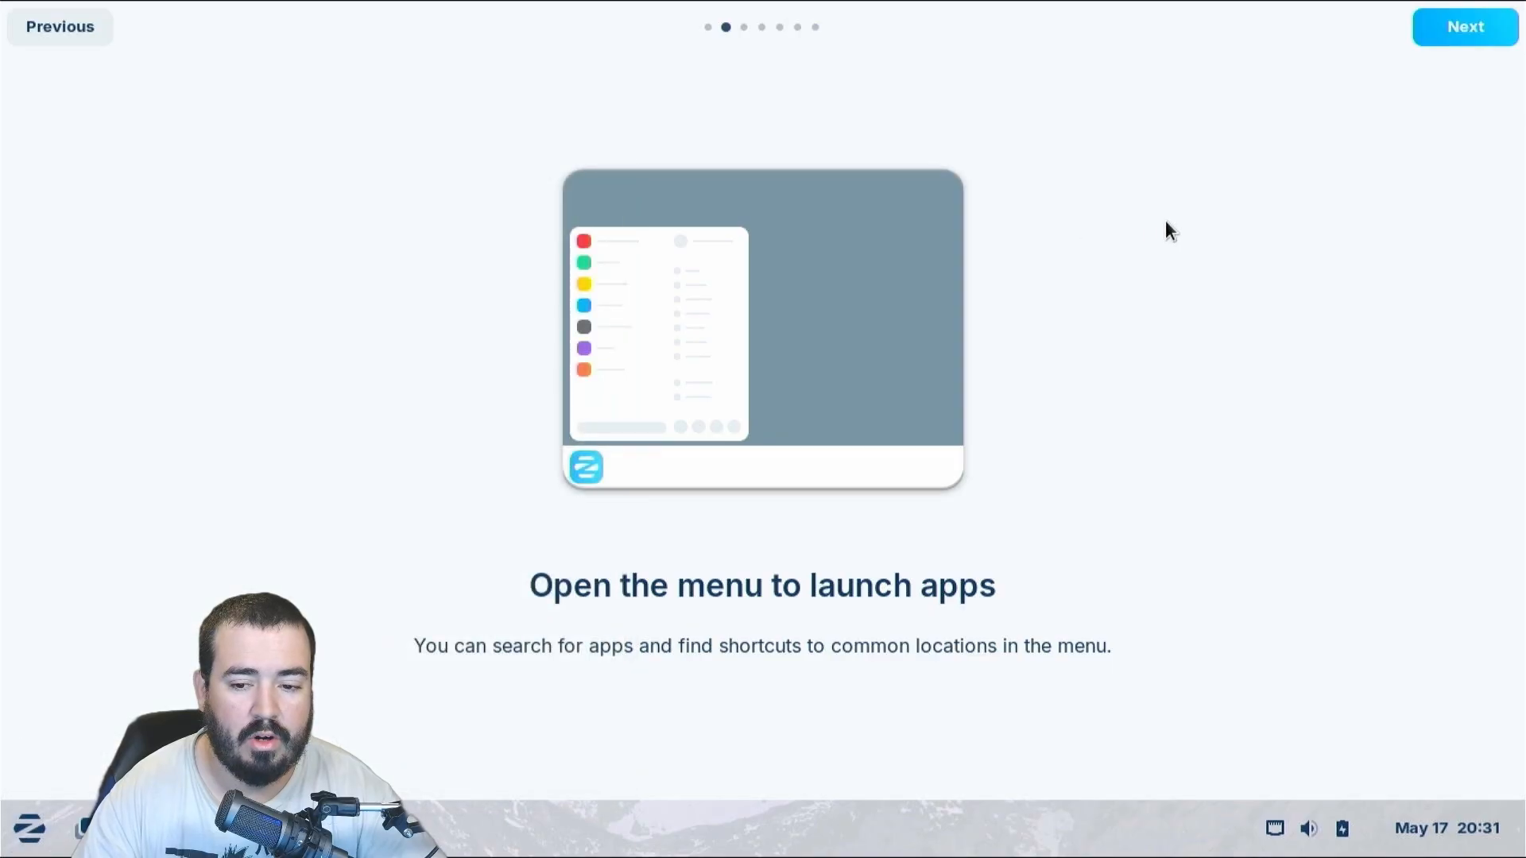
Apply the centered app-grid desktop layout and switch the theme background to Dark
left_click(1431, 42)
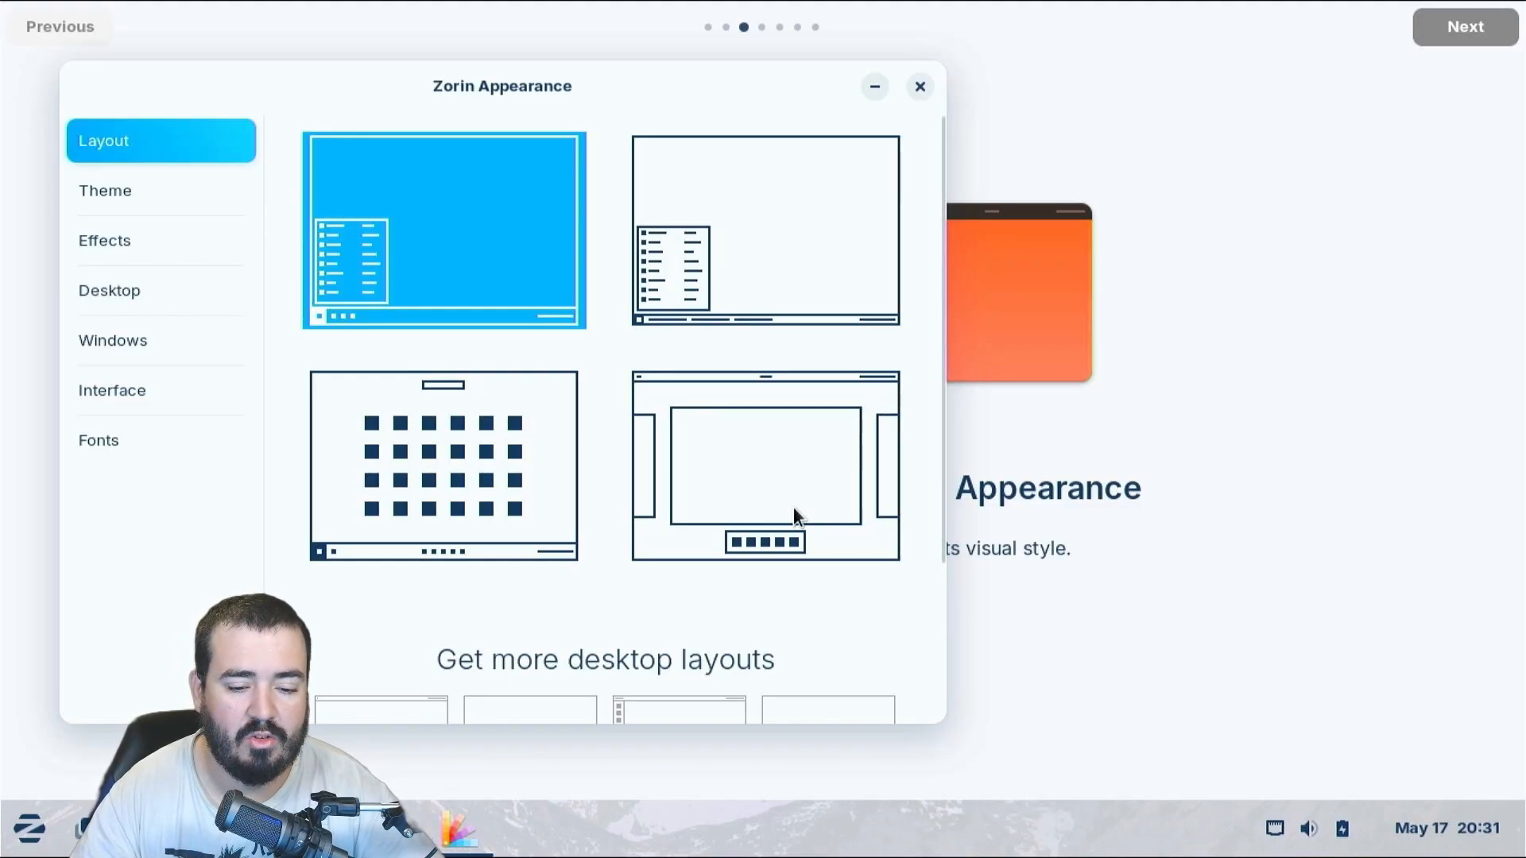
left_click(421, 426)
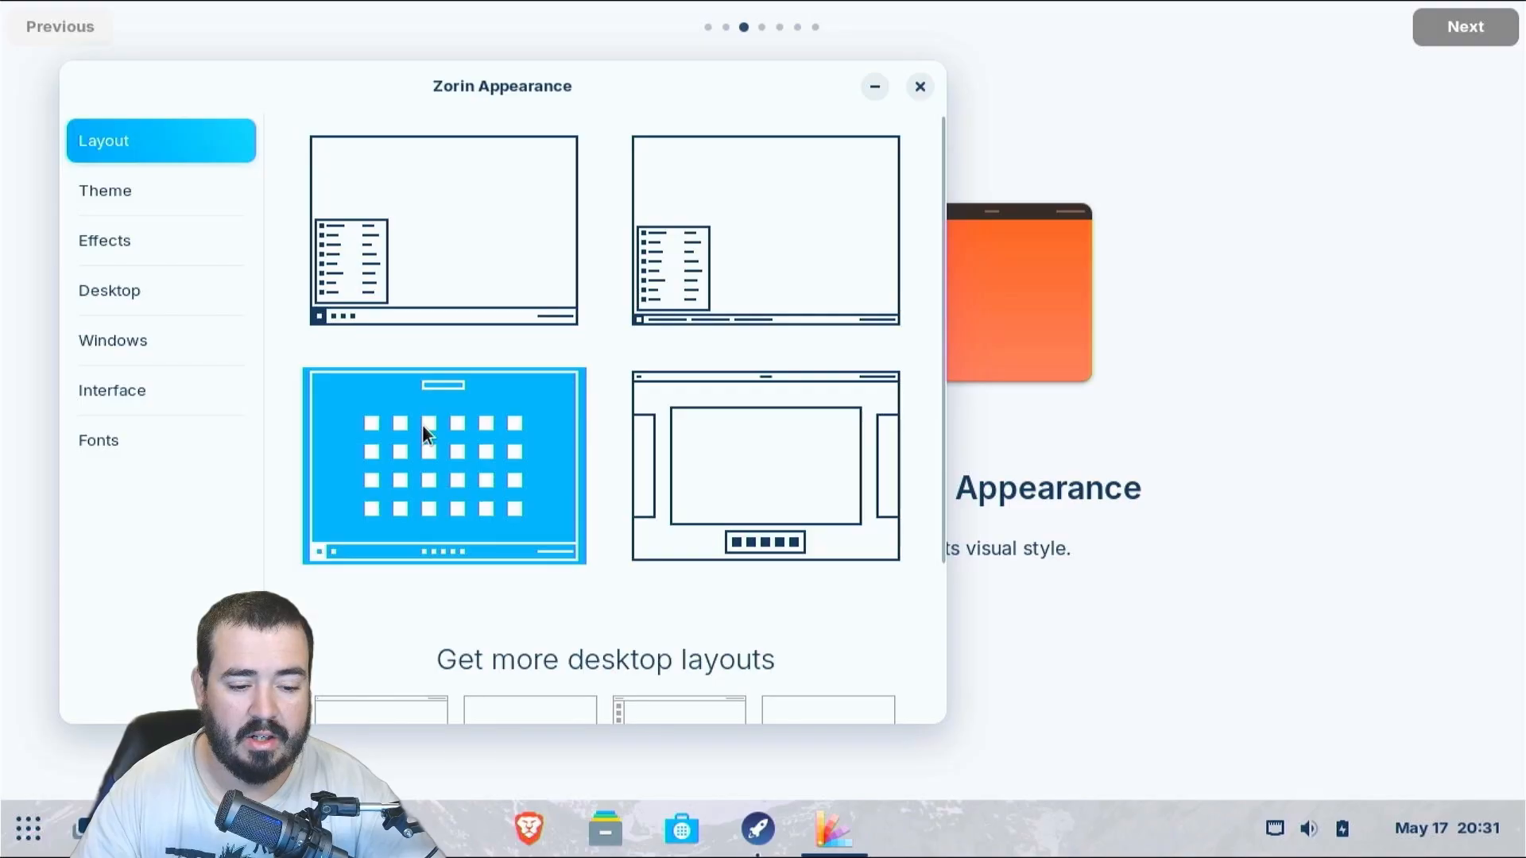
left_click(140, 199)
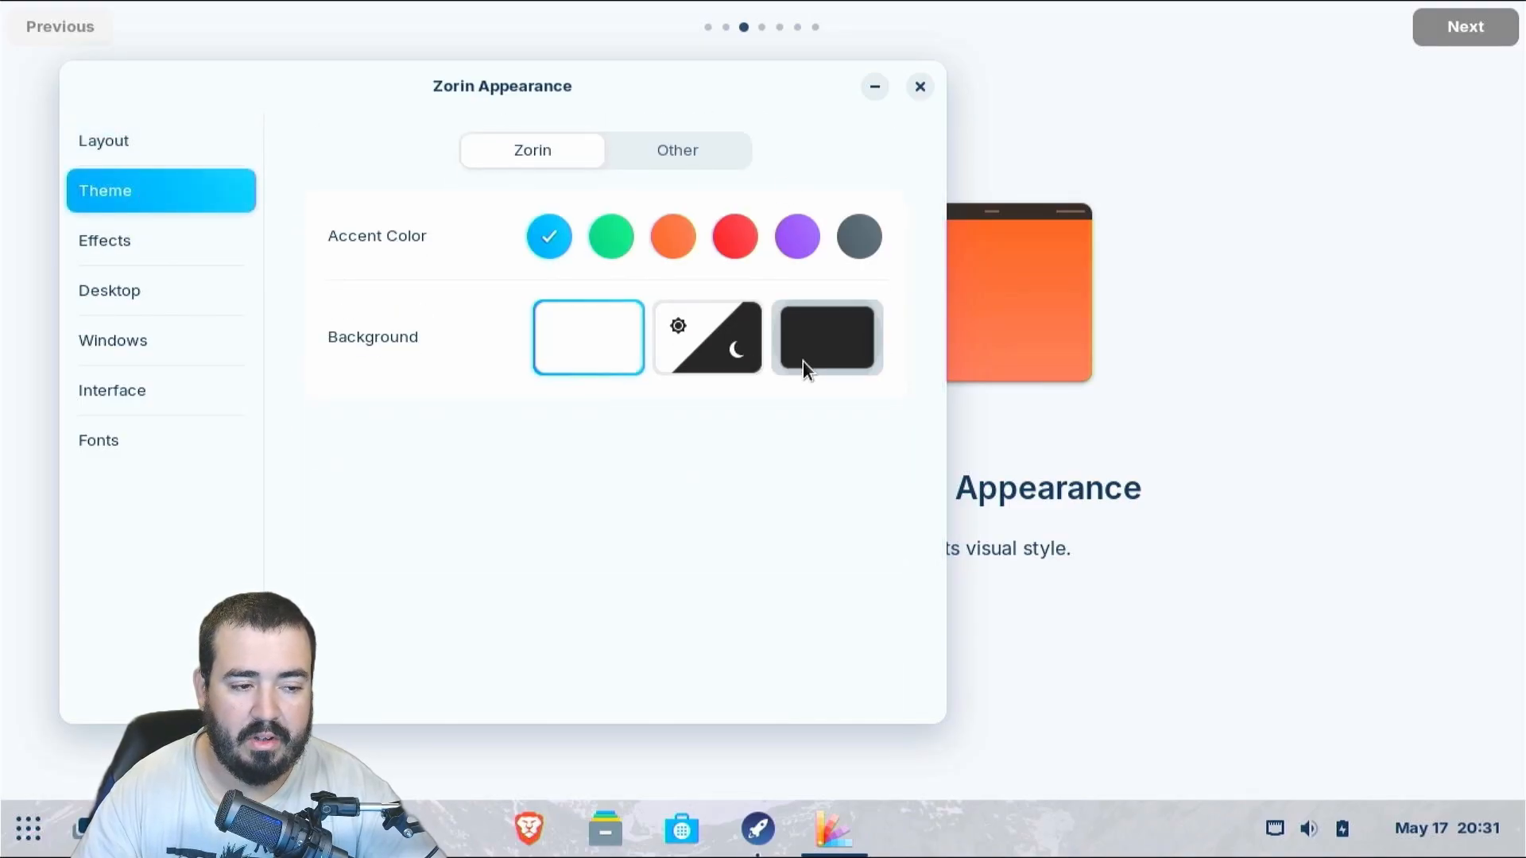
left_click(802, 361)
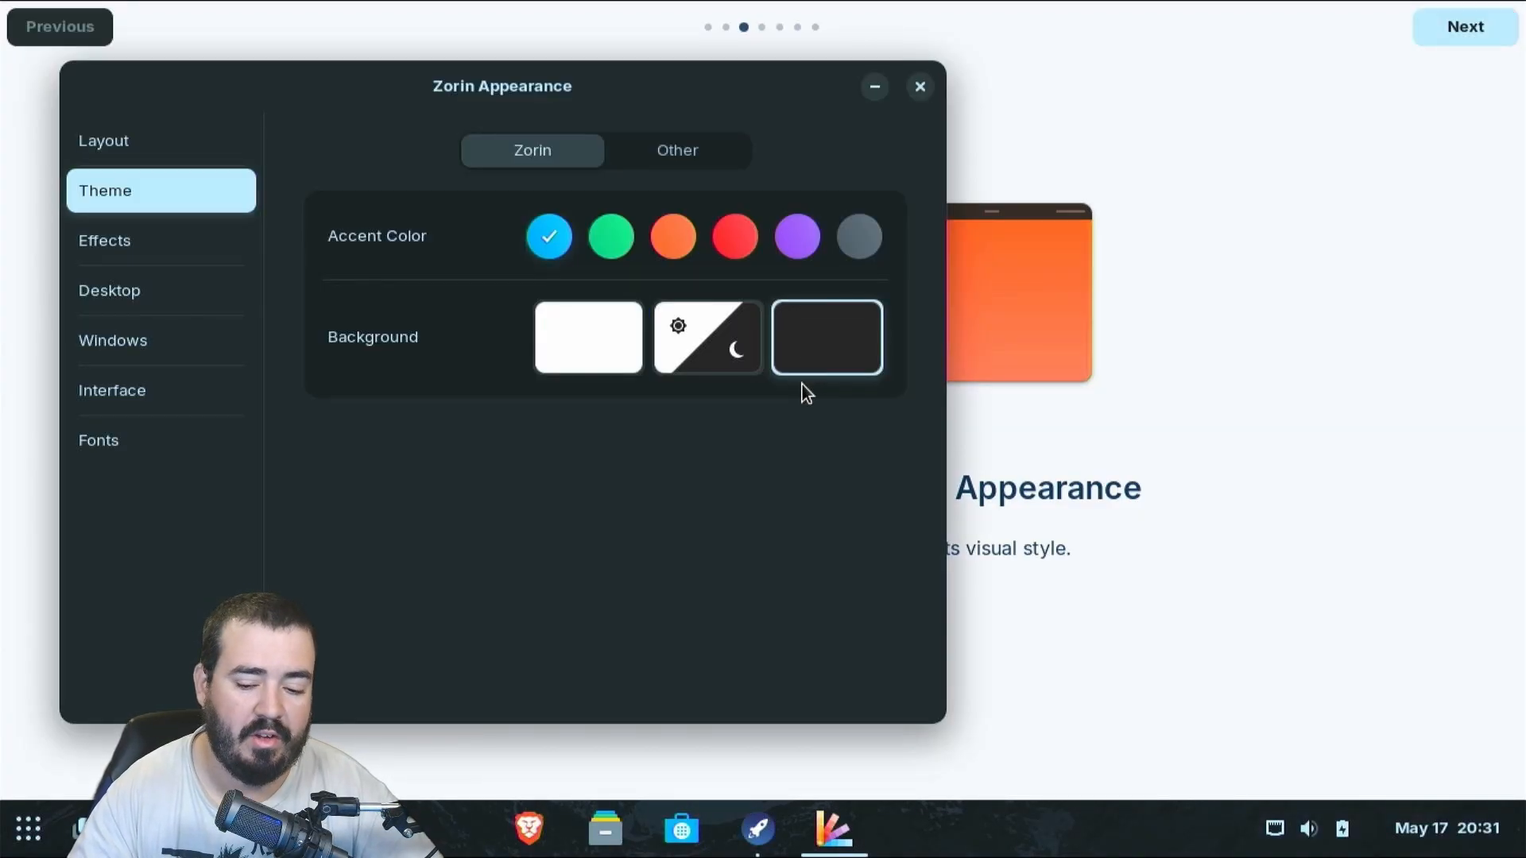
Show Home, Trash, mounted volumes and network servers icons on the desktop
left_click(121, 237)
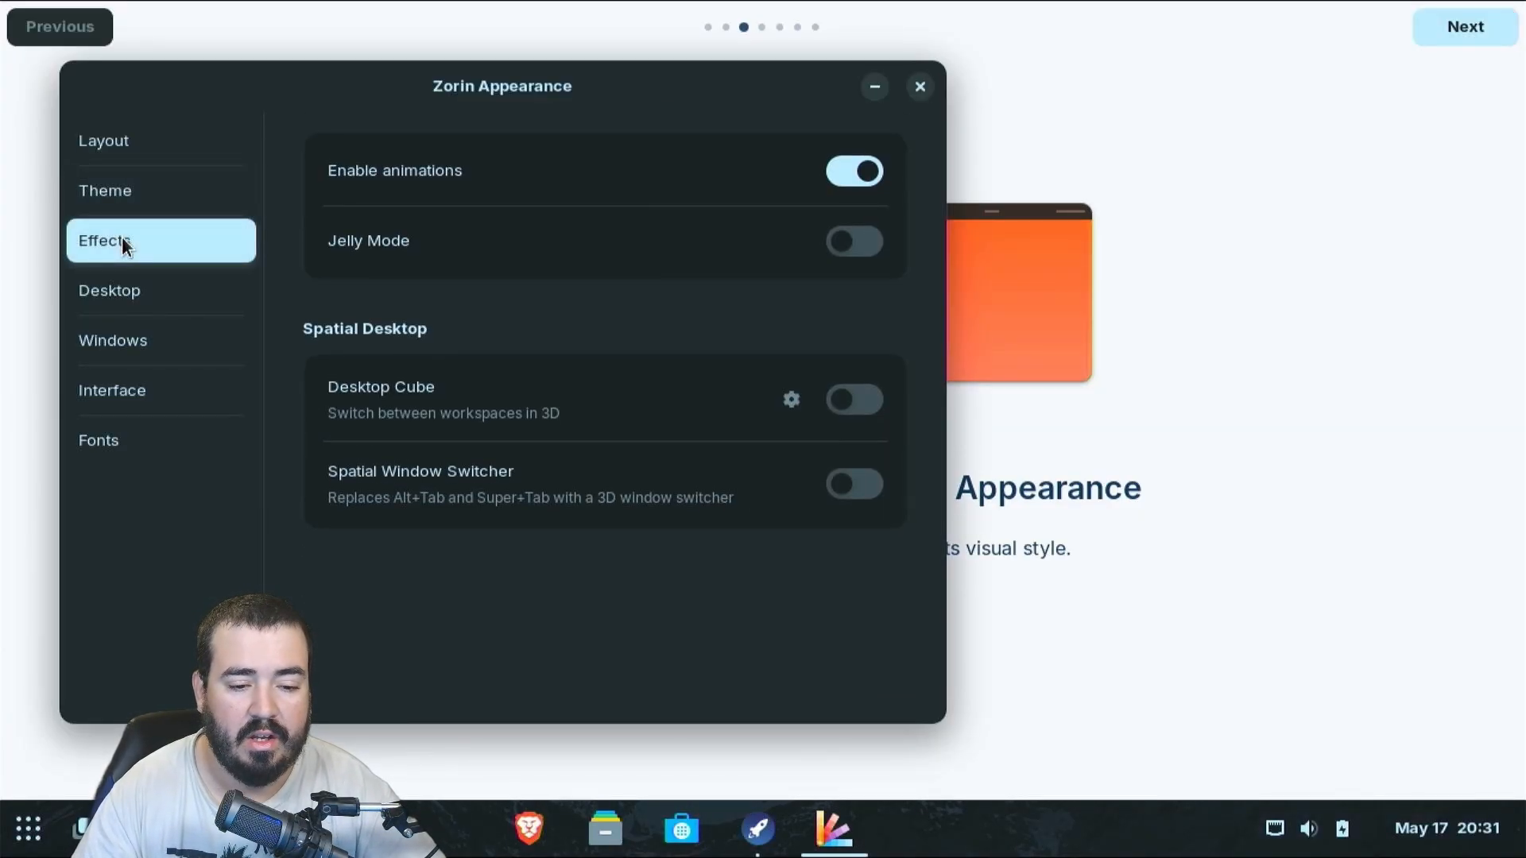
left_click(169, 286)
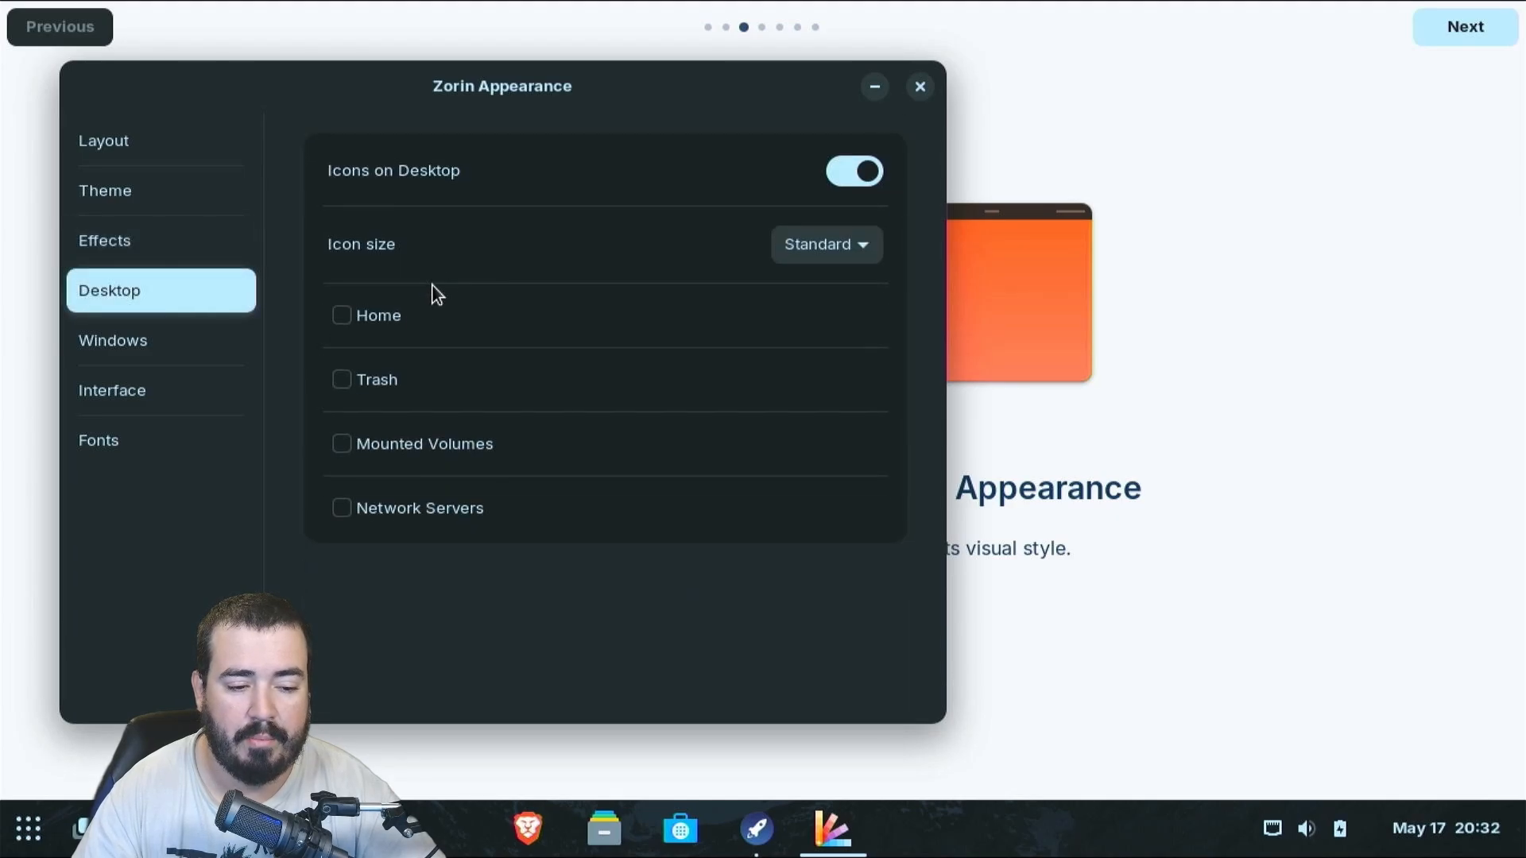
left_click(363, 315)
left_click(348, 380)
left_click(348, 443)
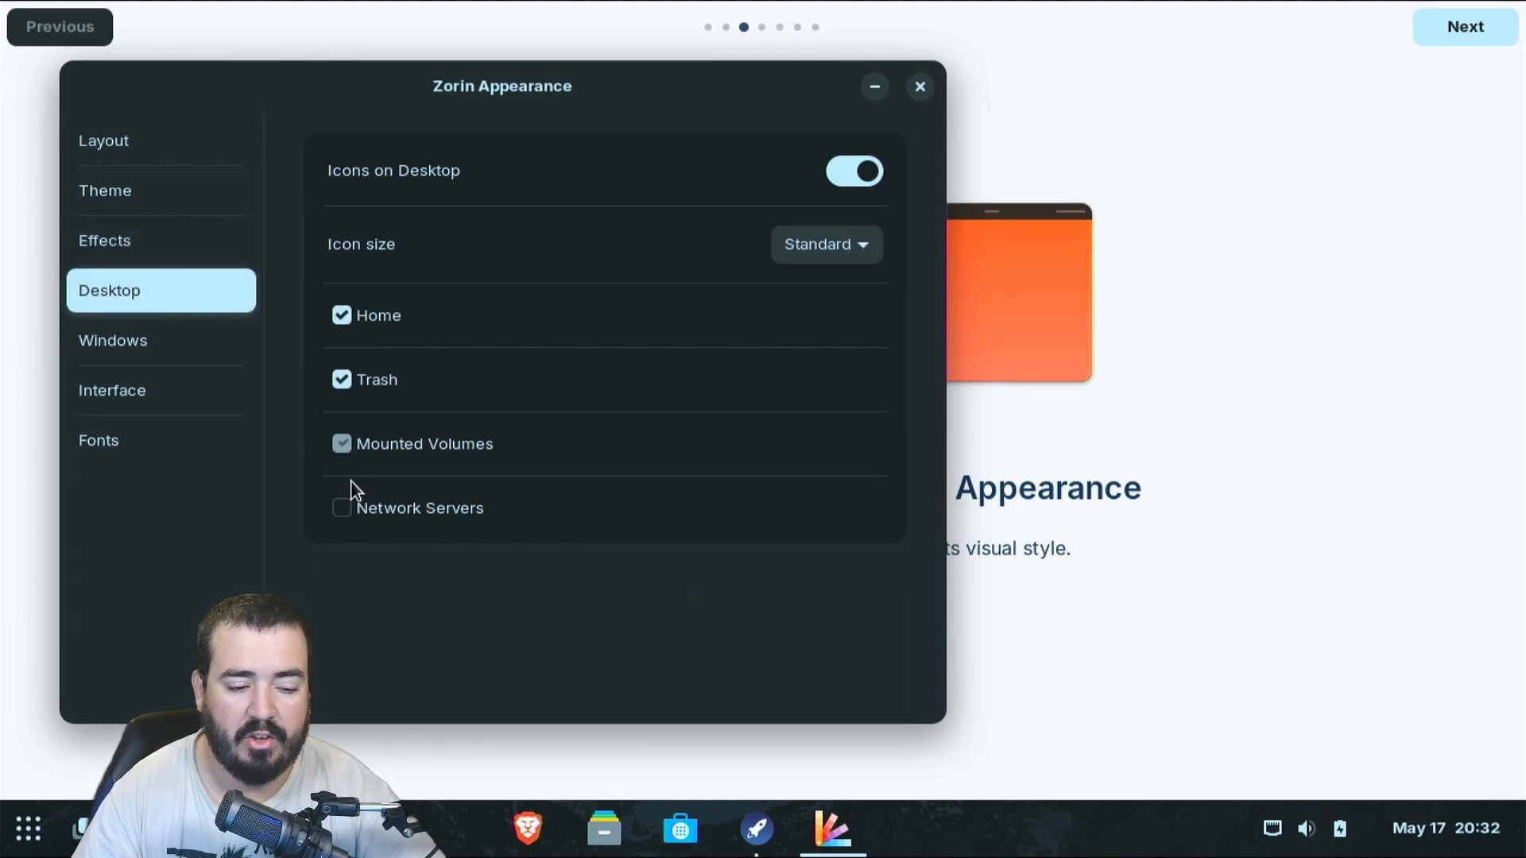
left_click(350, 511)
left_click(203, 347)
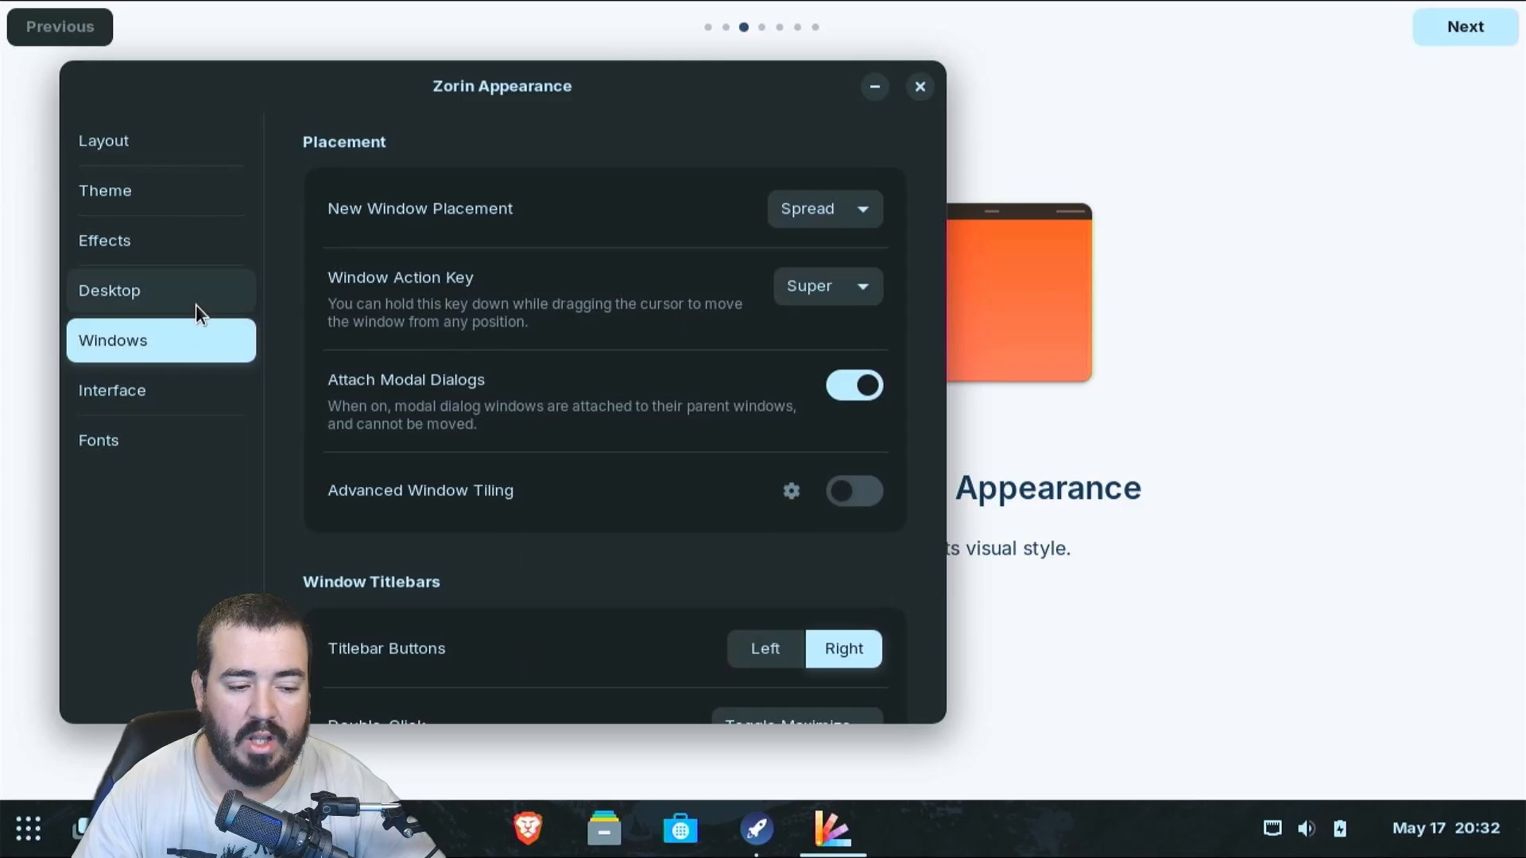
Close Zorin Appearance and step through the remaining tour pages to finish the welcome tour
left_click(1474, 37)
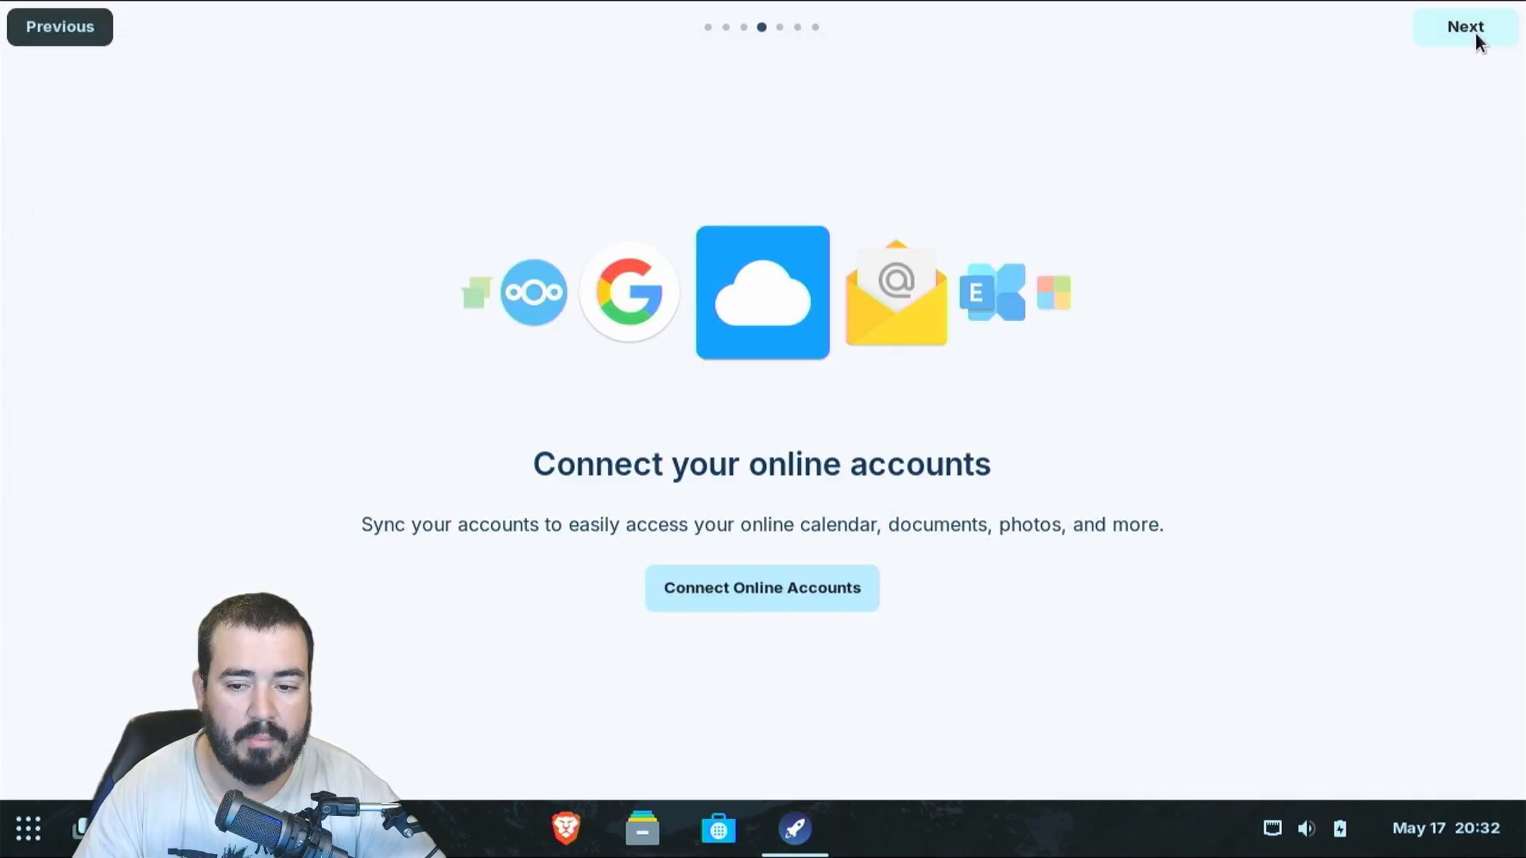
left_click(1475, 32)
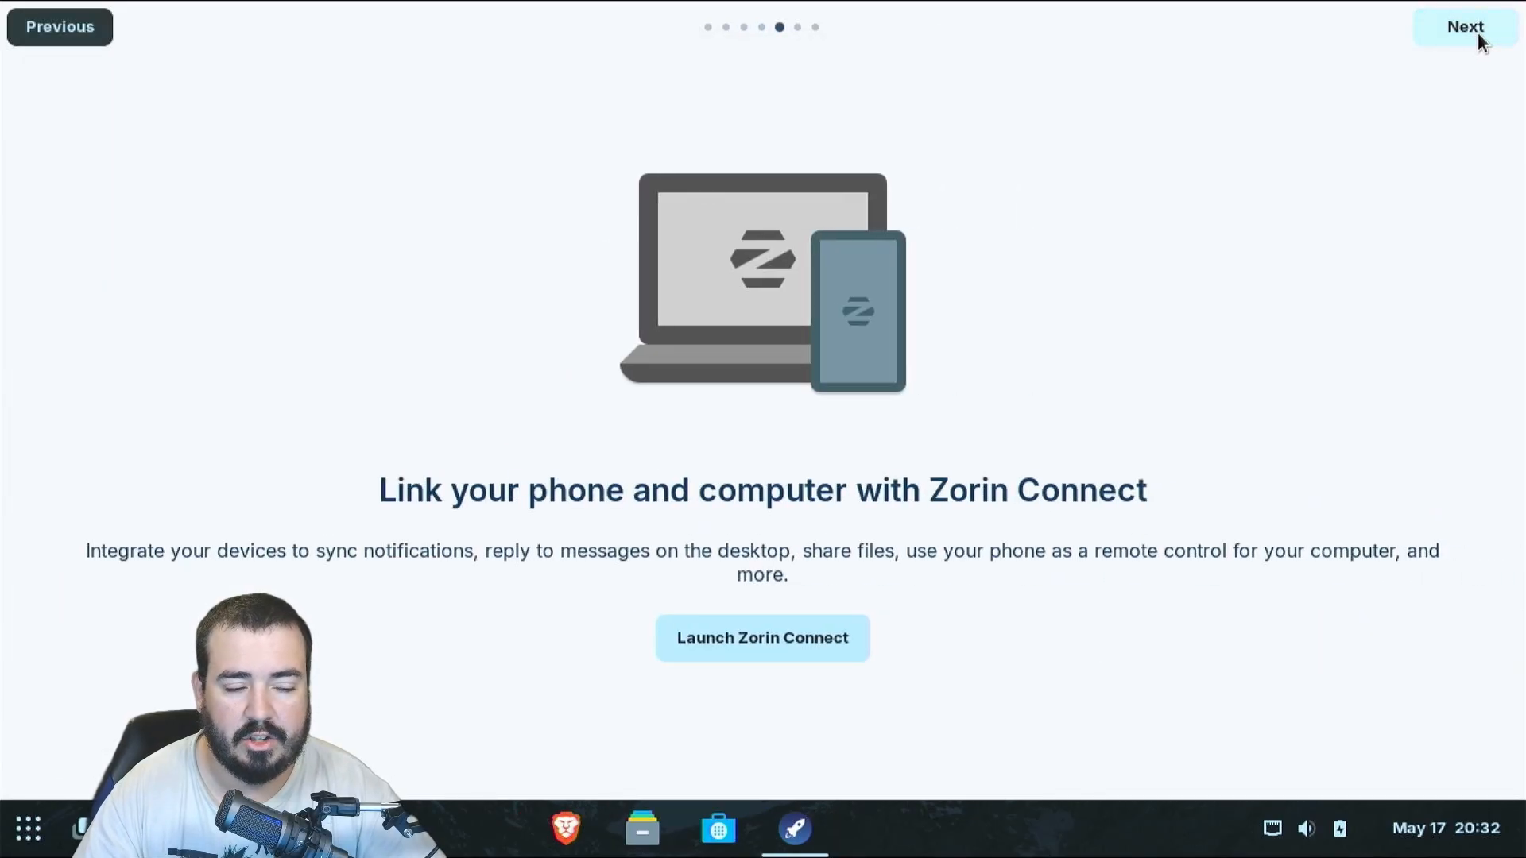
left_click(1478, 34)
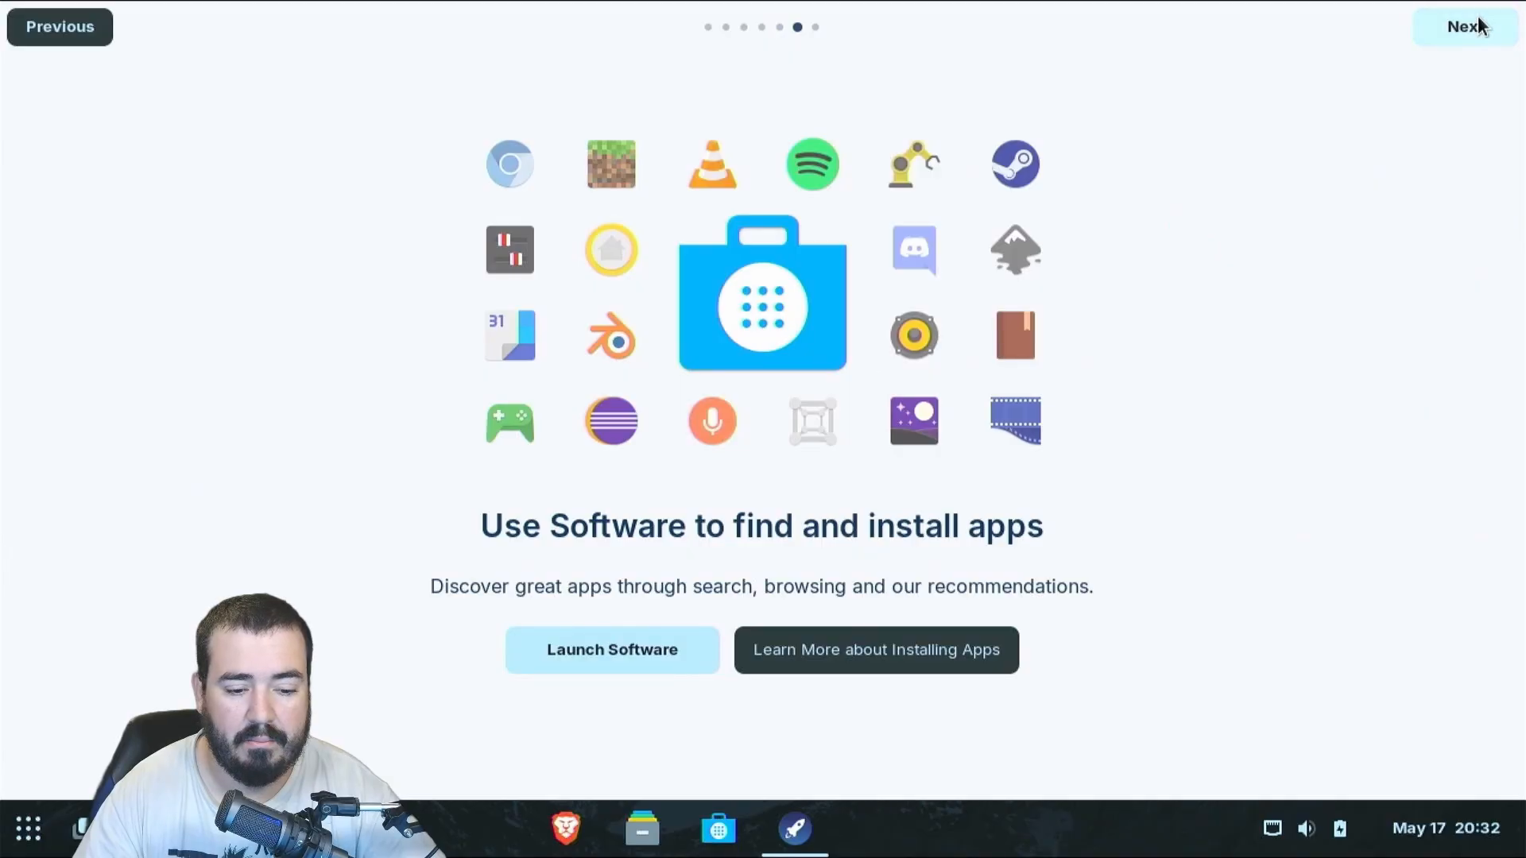
left_click(1480, 26)
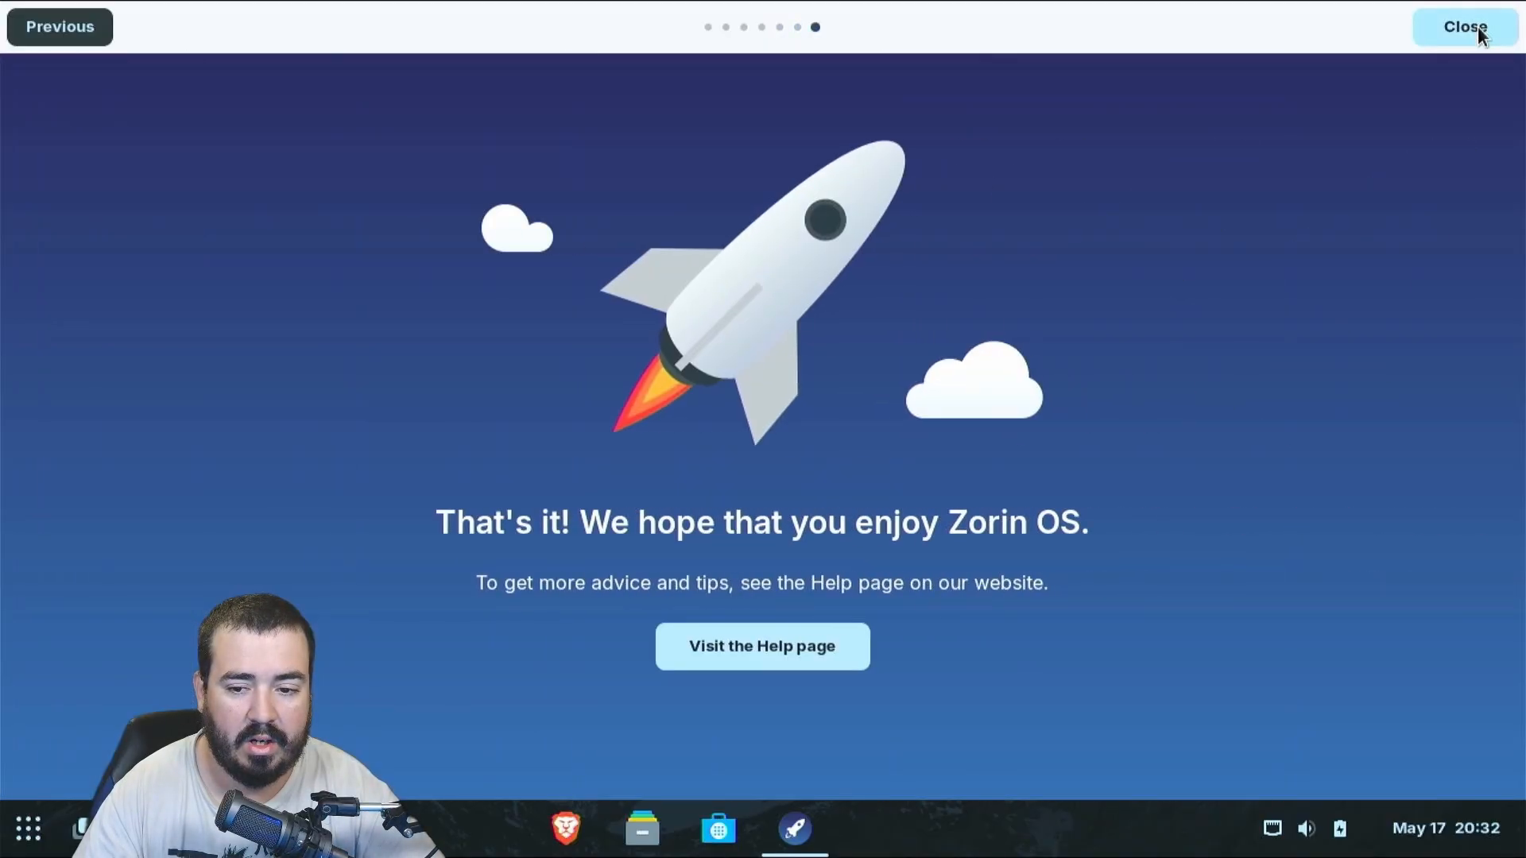
left_click(1476, 26)
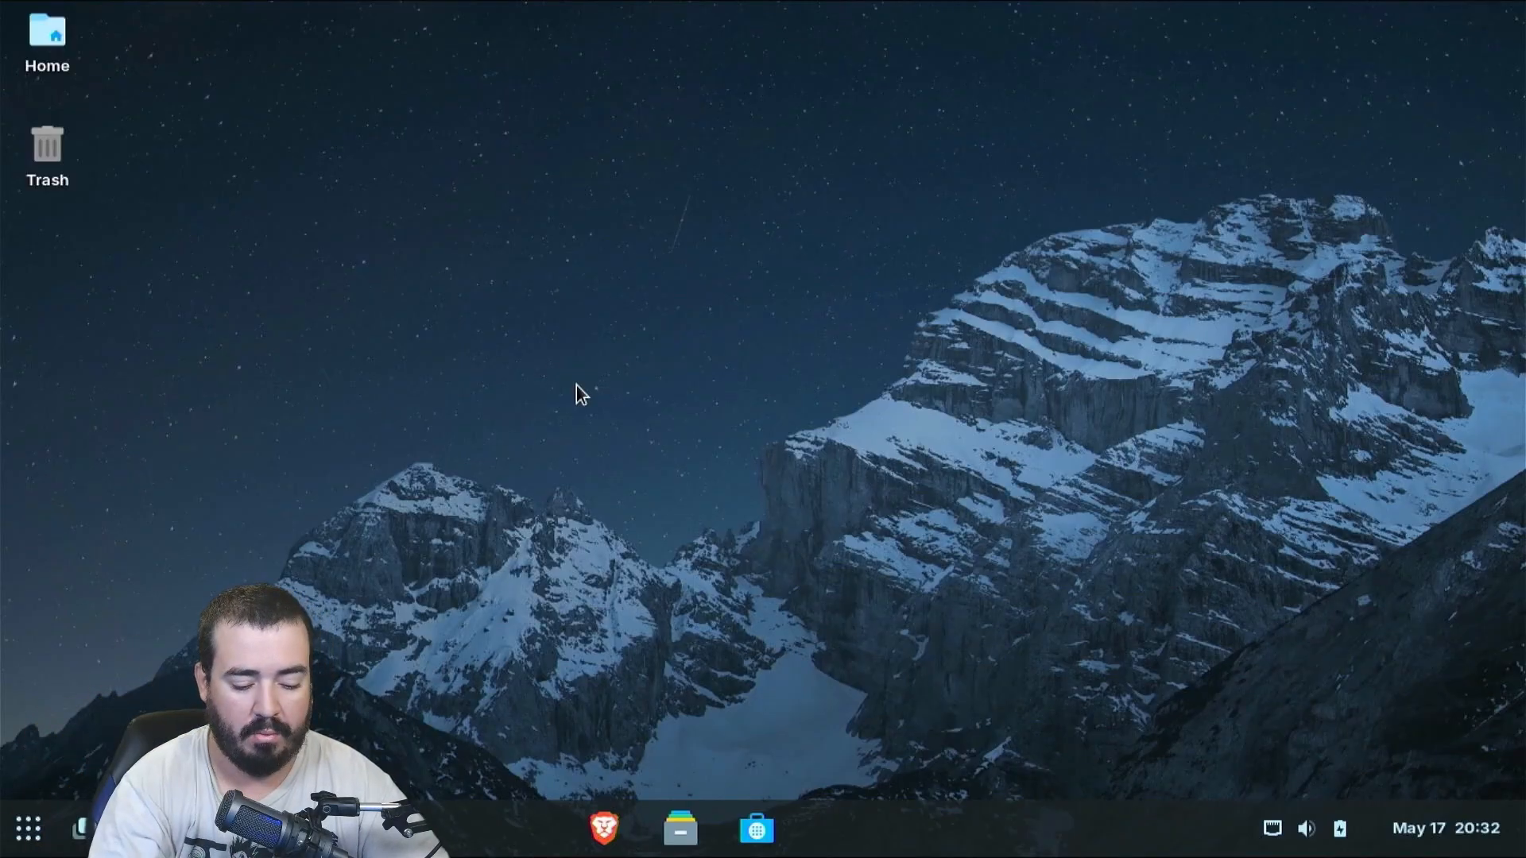
Run sudo apt update in a new terminal with the administrator password, finding 41 upgradable packages
key("ctrl+alt+t")
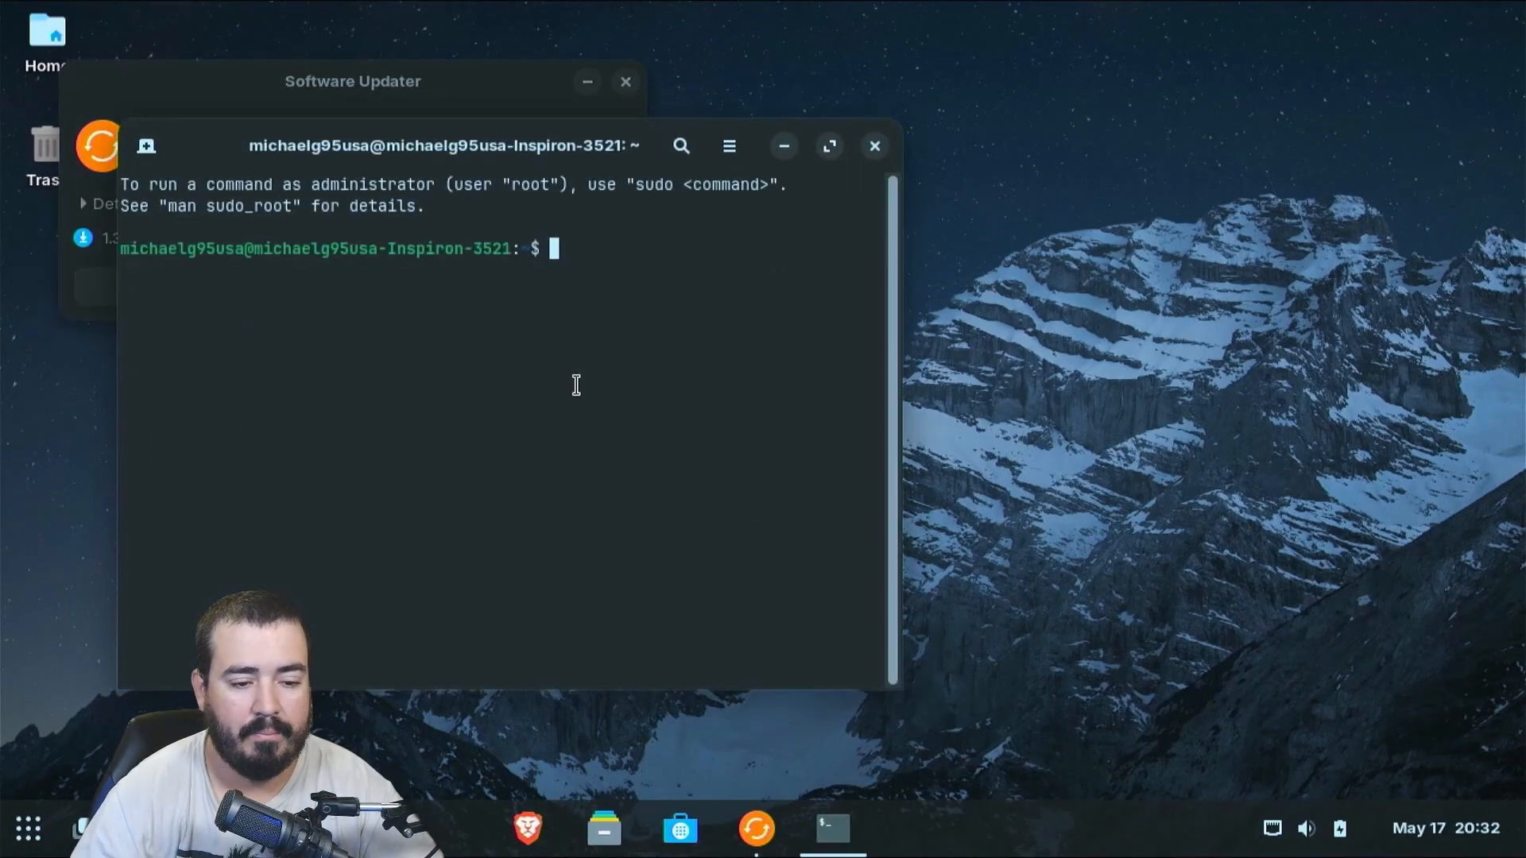
left_click(936, 274)
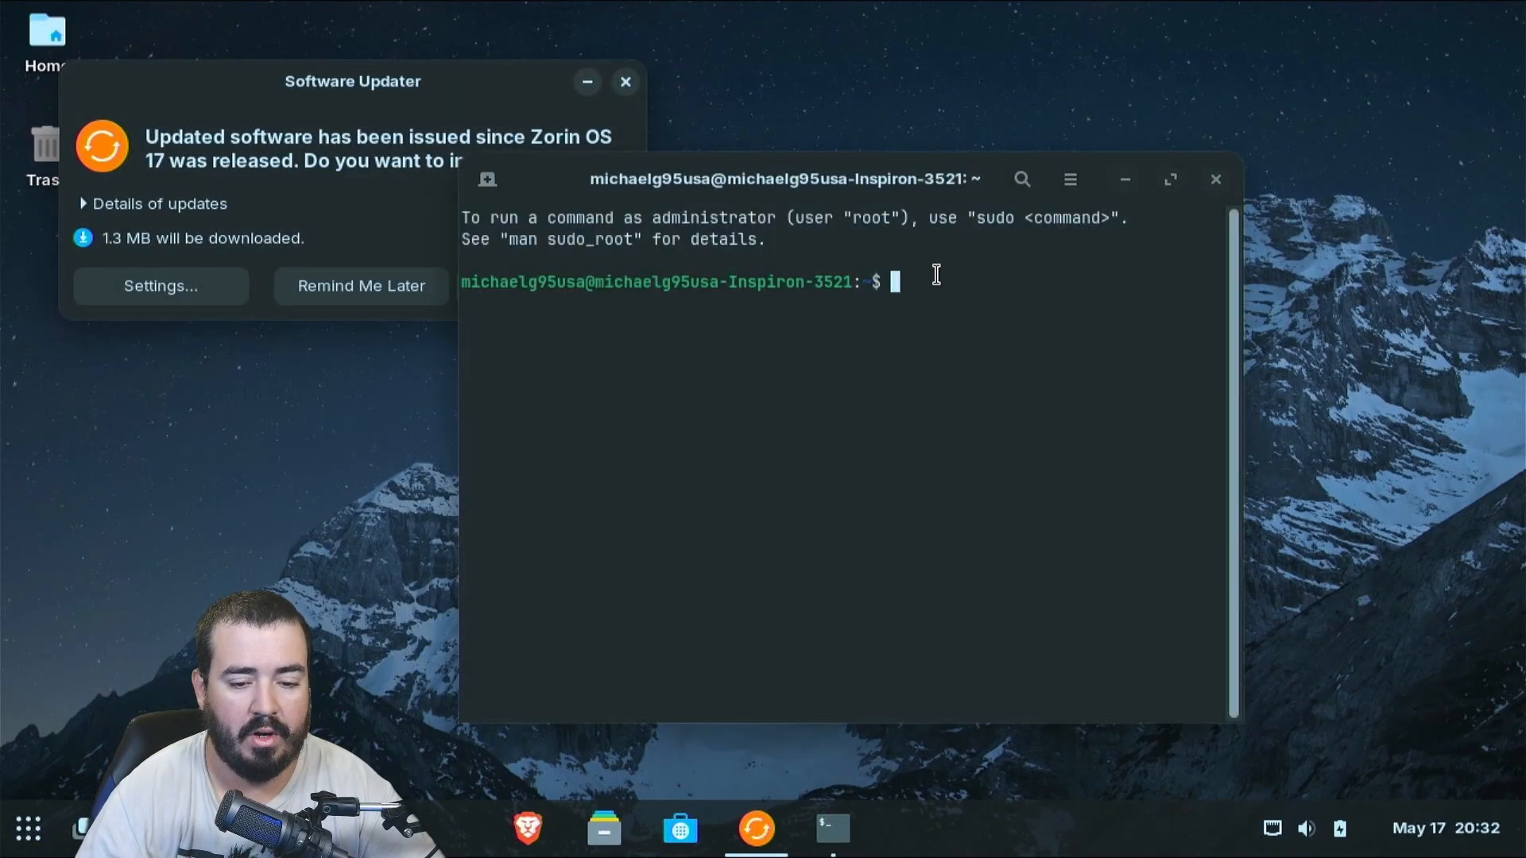
type("sudo apt update")
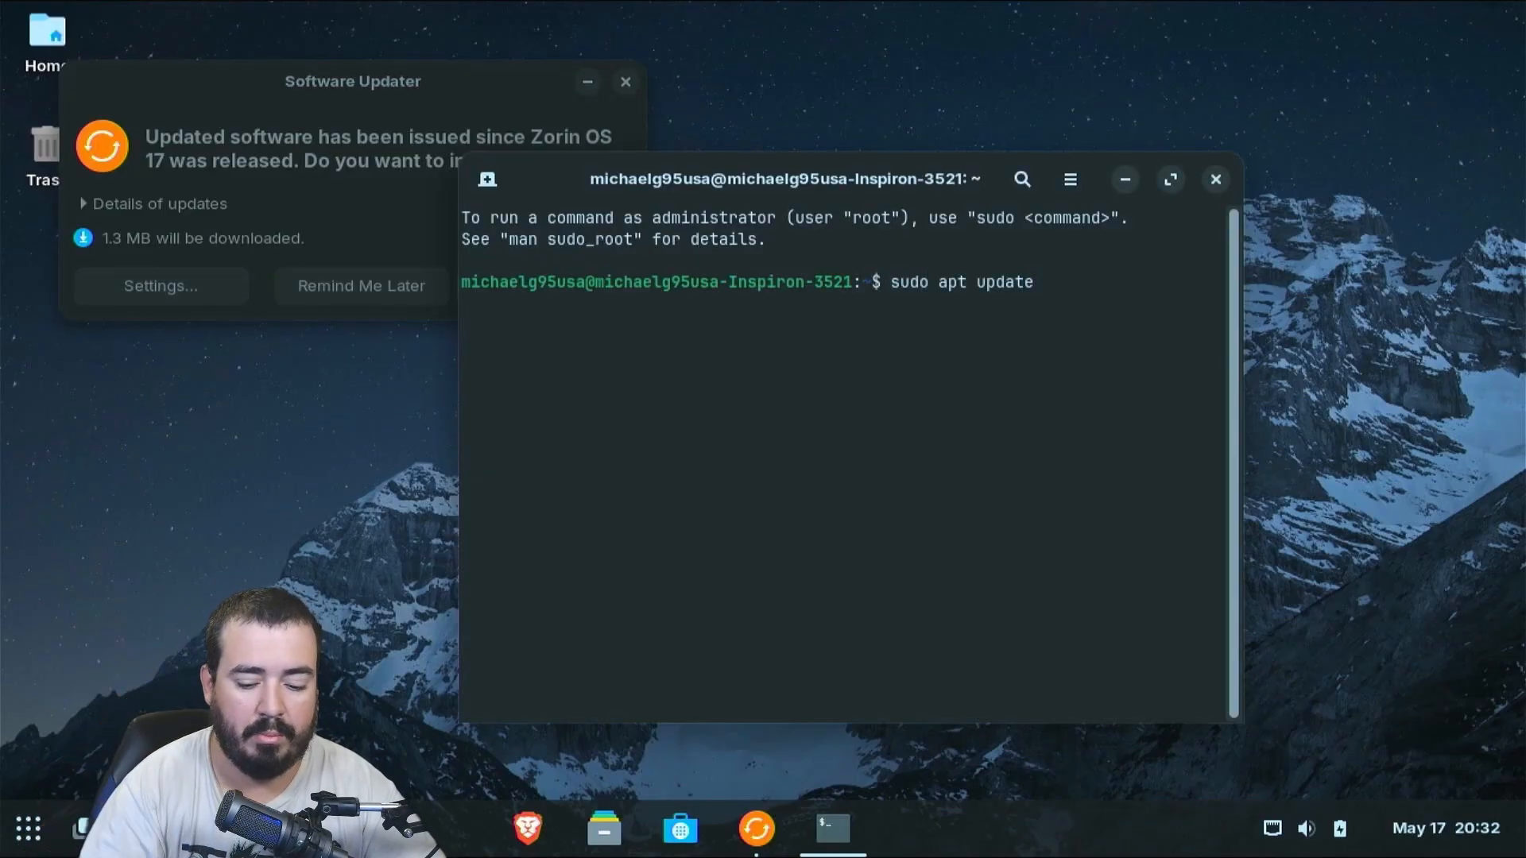
key("Return")
type("*******")
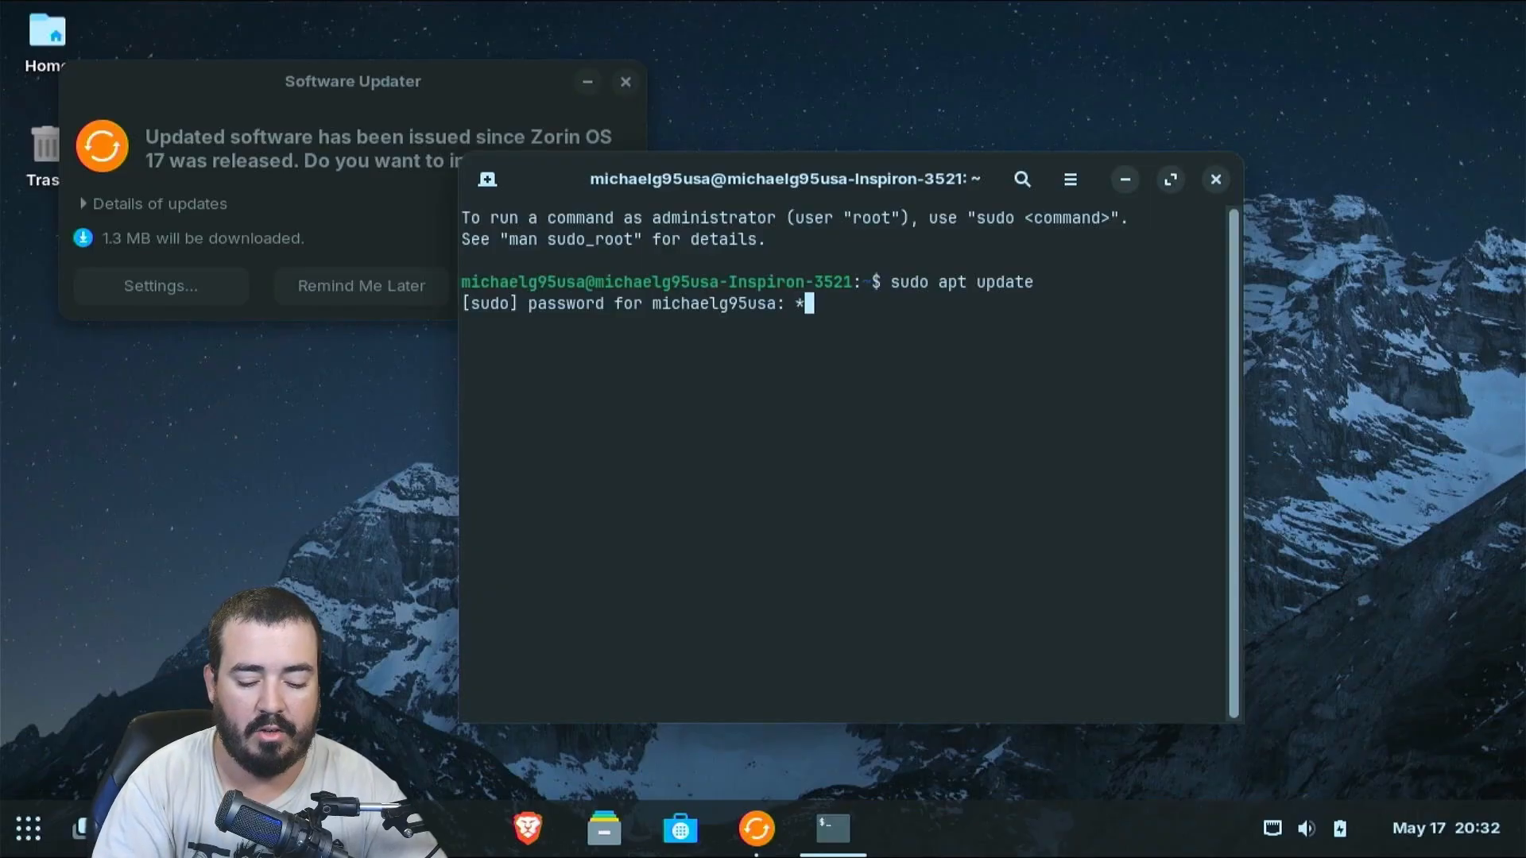
type("*****")
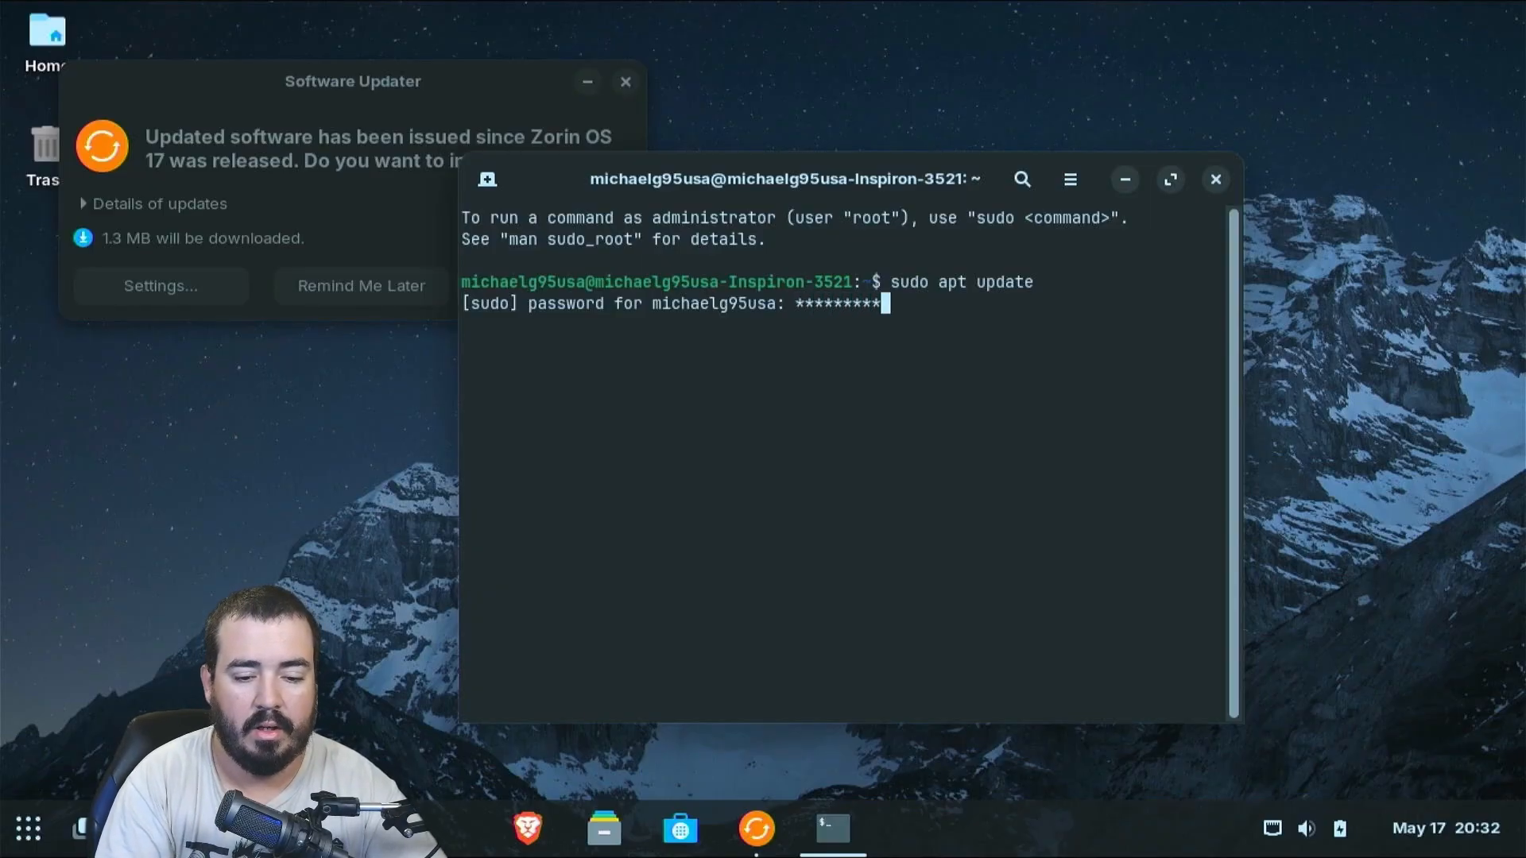
key("Return")
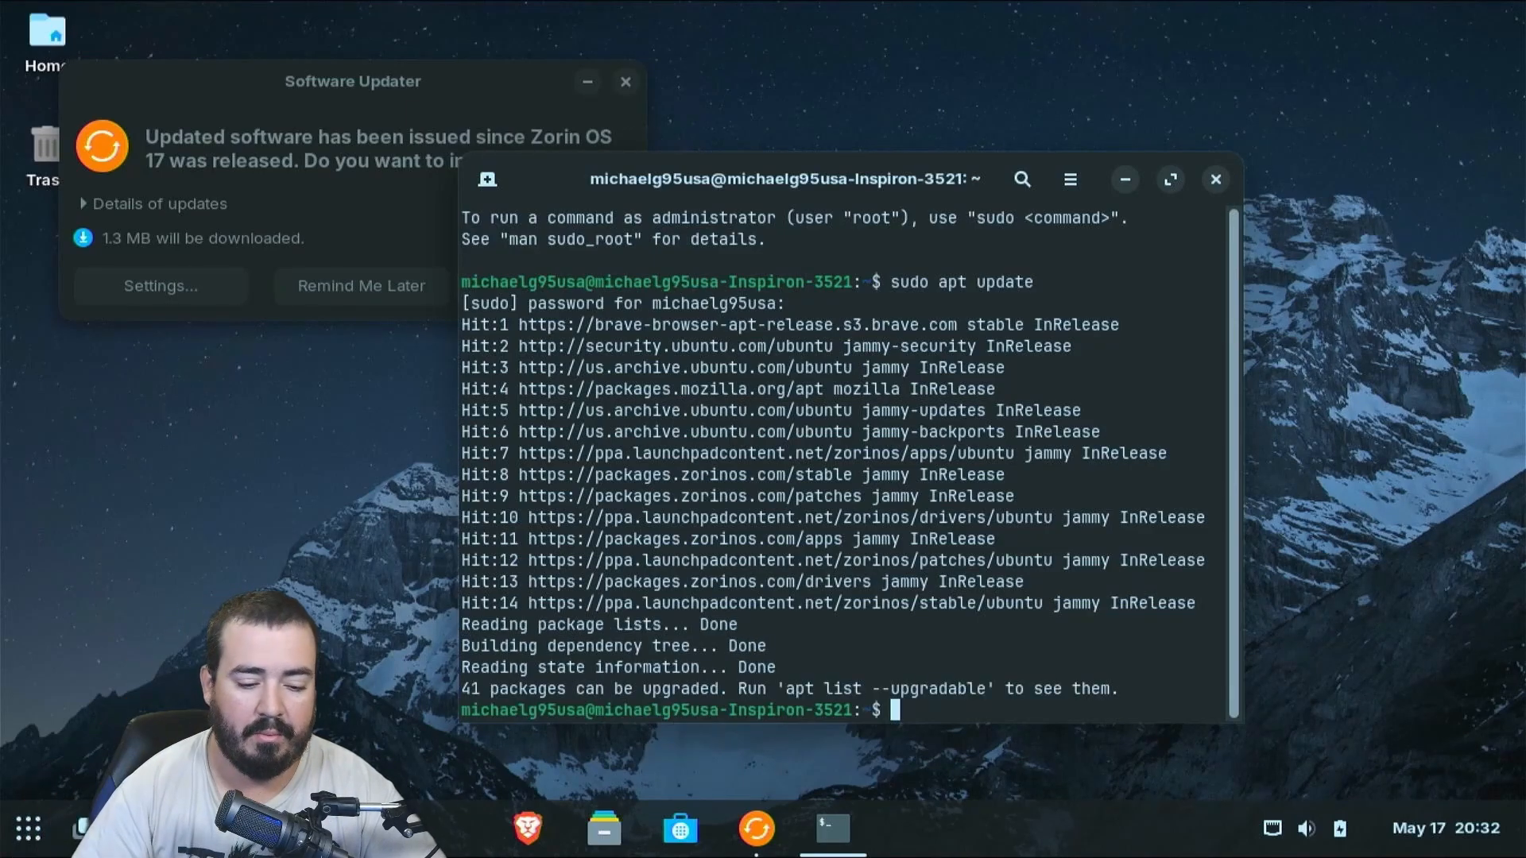
Close the terminal and expand the Software Updater's installation details while repositioning its window
left_click(1217, 180)
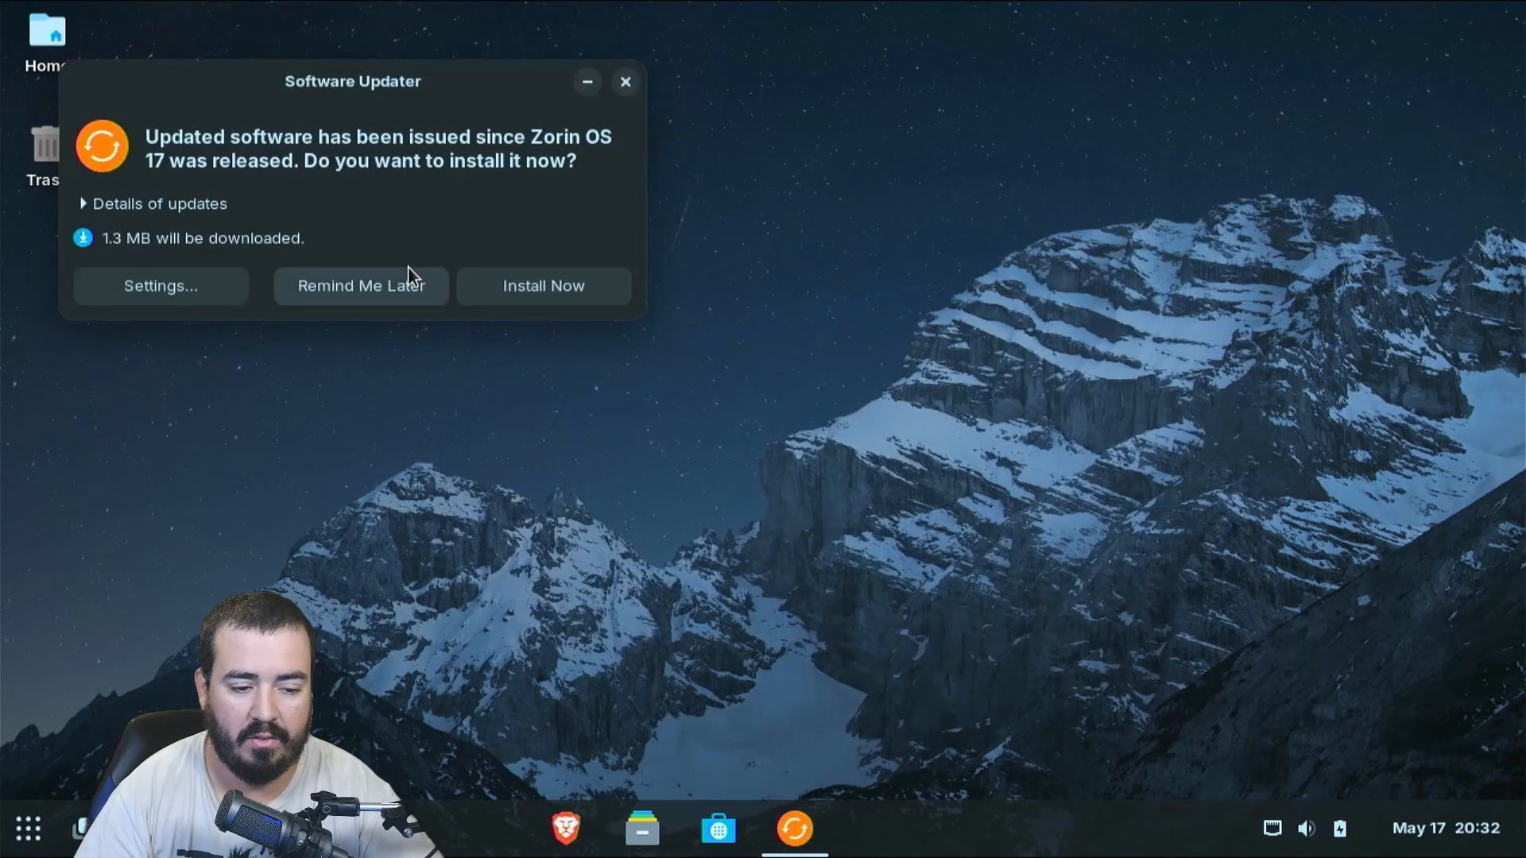
left_click_drag(427, 80, 867, 140)
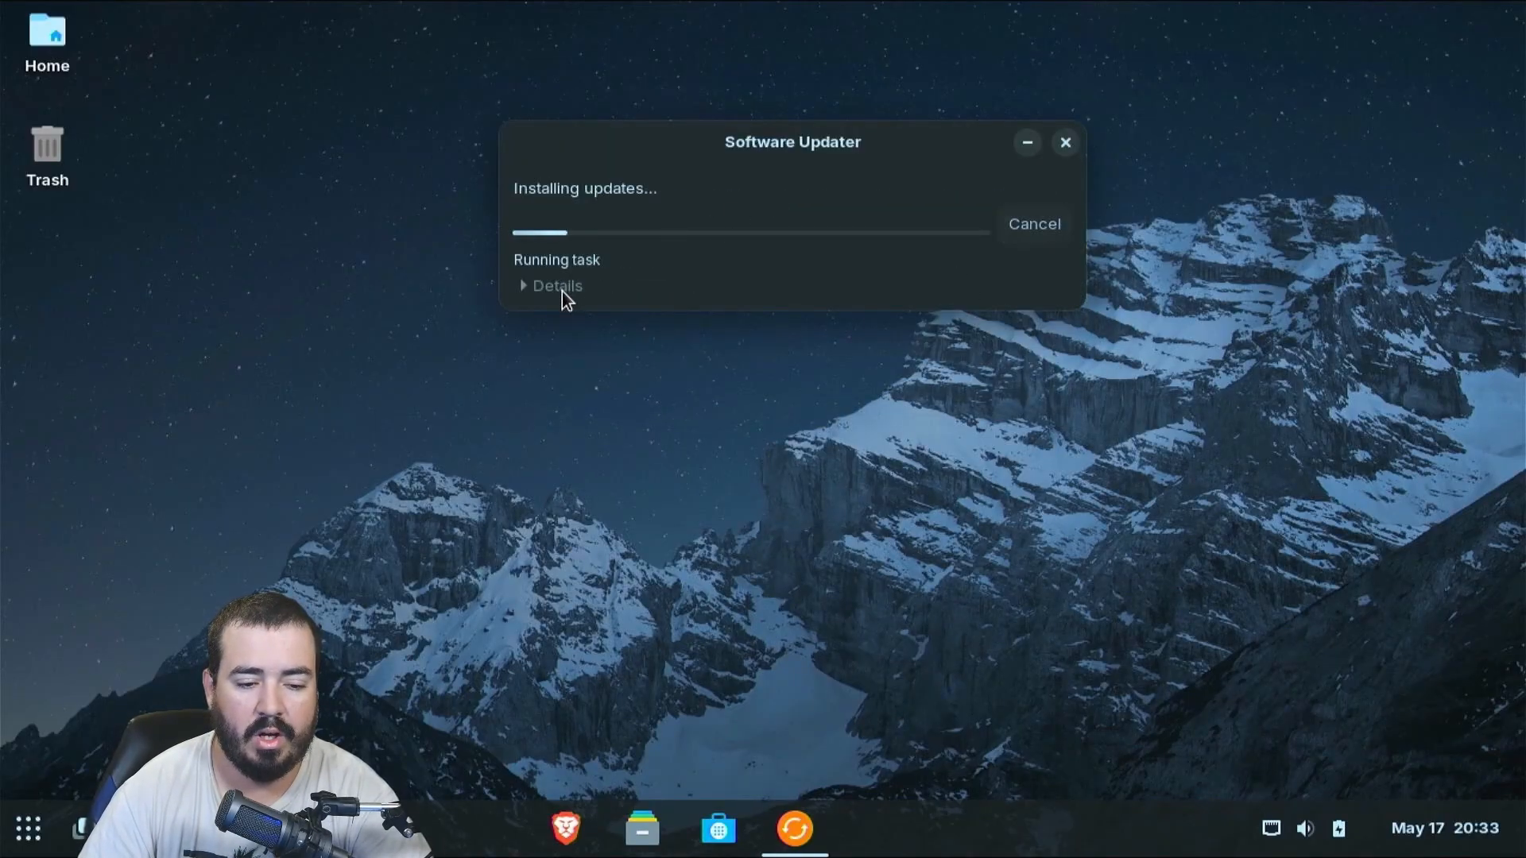
left_click(561, 291)
left_click_drag(806, 147, 666, 56)
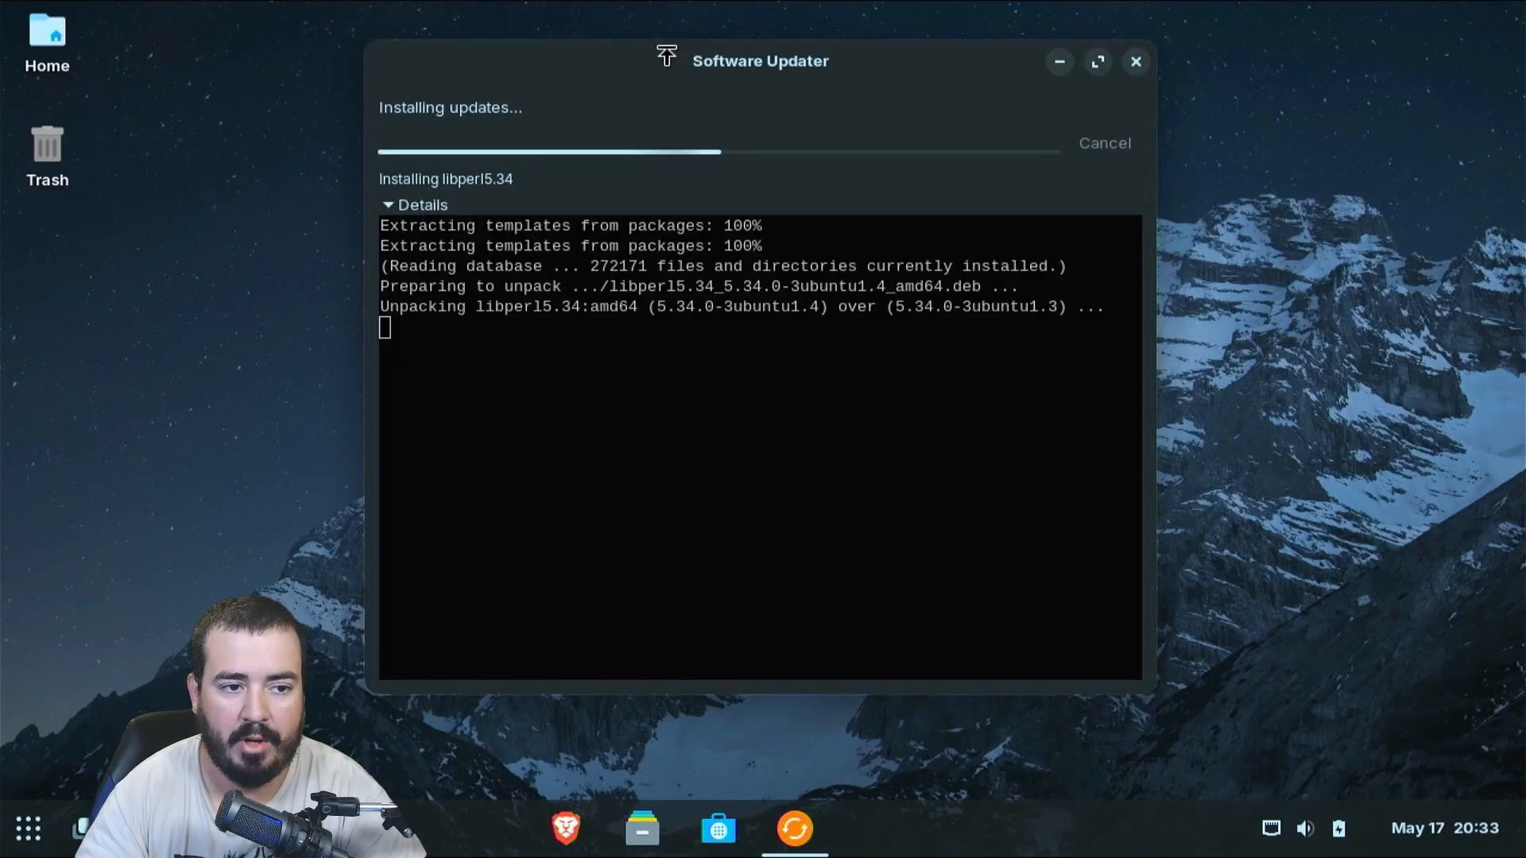